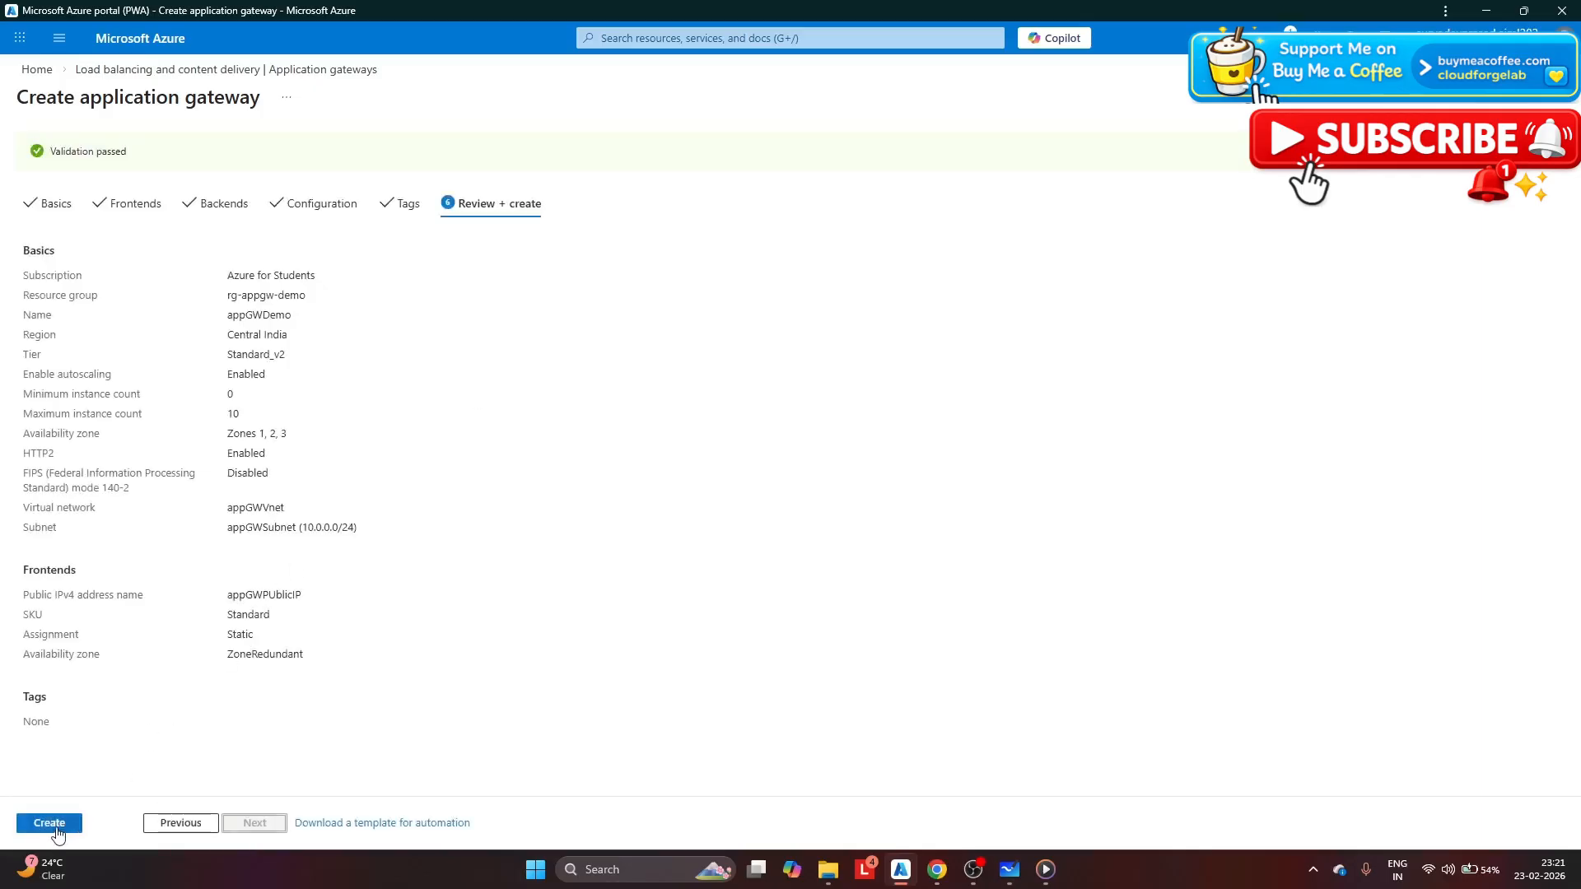
Deploy the validated application gateway appGWDemo.
left_click(54, 825)
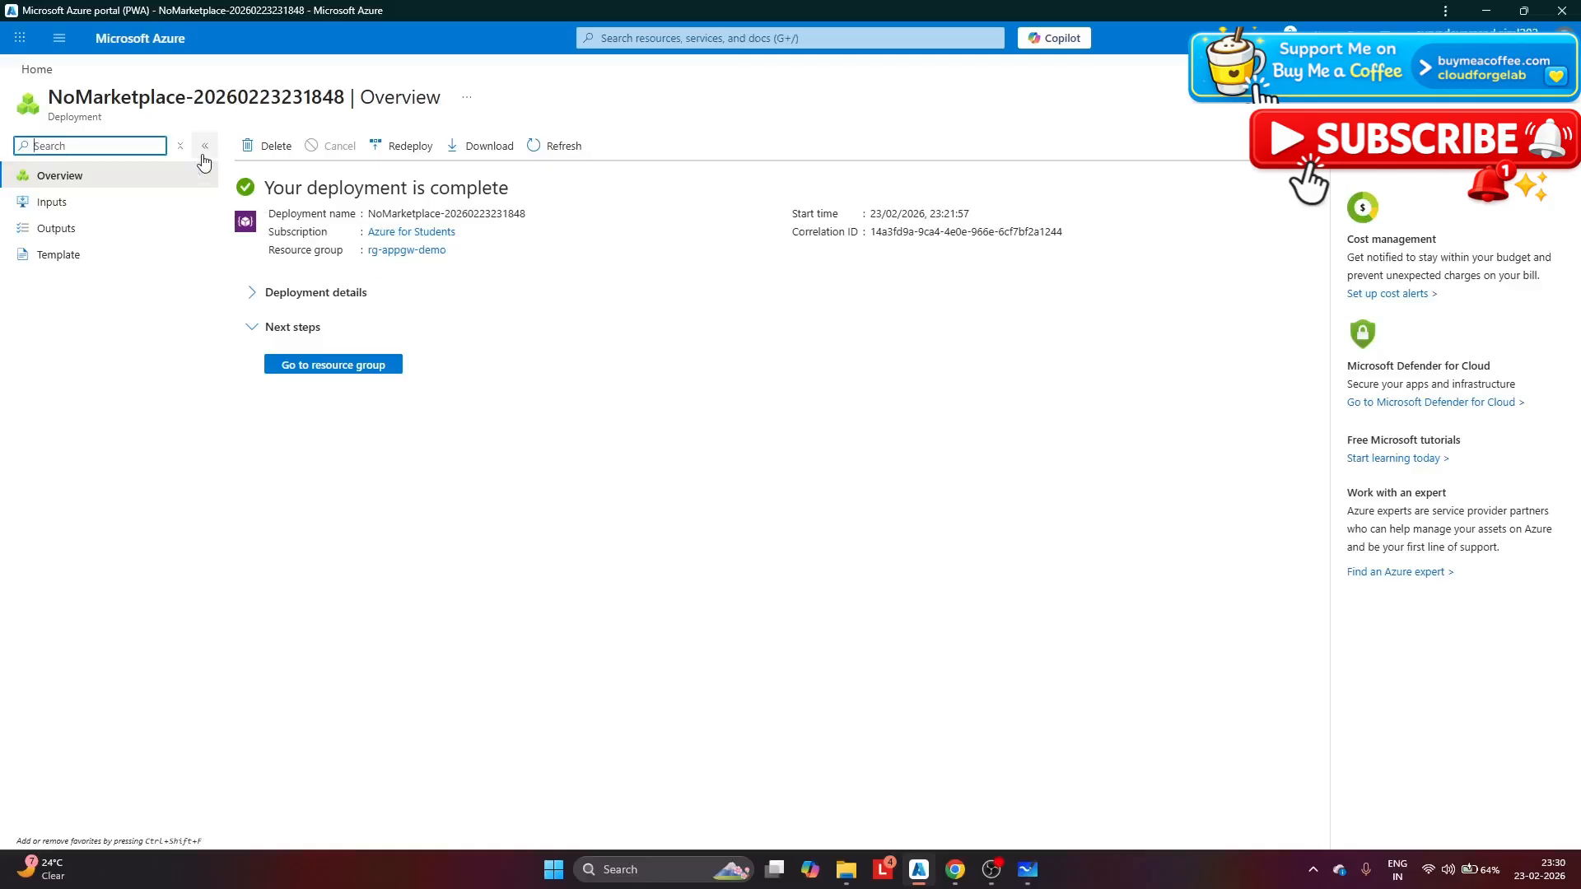
Start a new virtual machine named appVM1 in the existing resource group rg-appgw-demo.
left_click(36, 71)
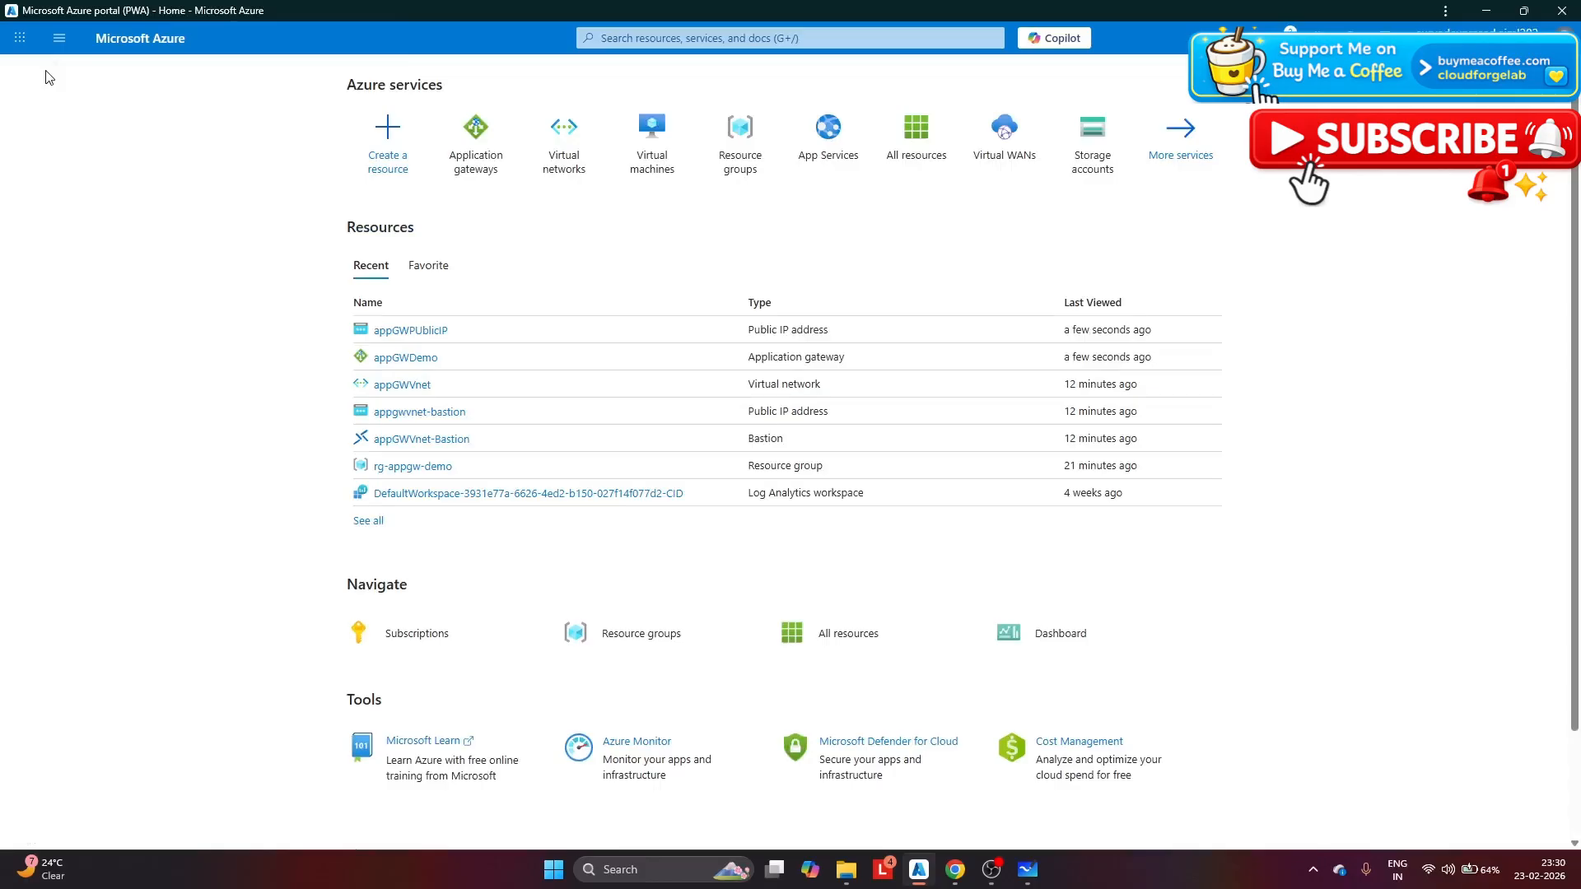
left_click(647, 128)
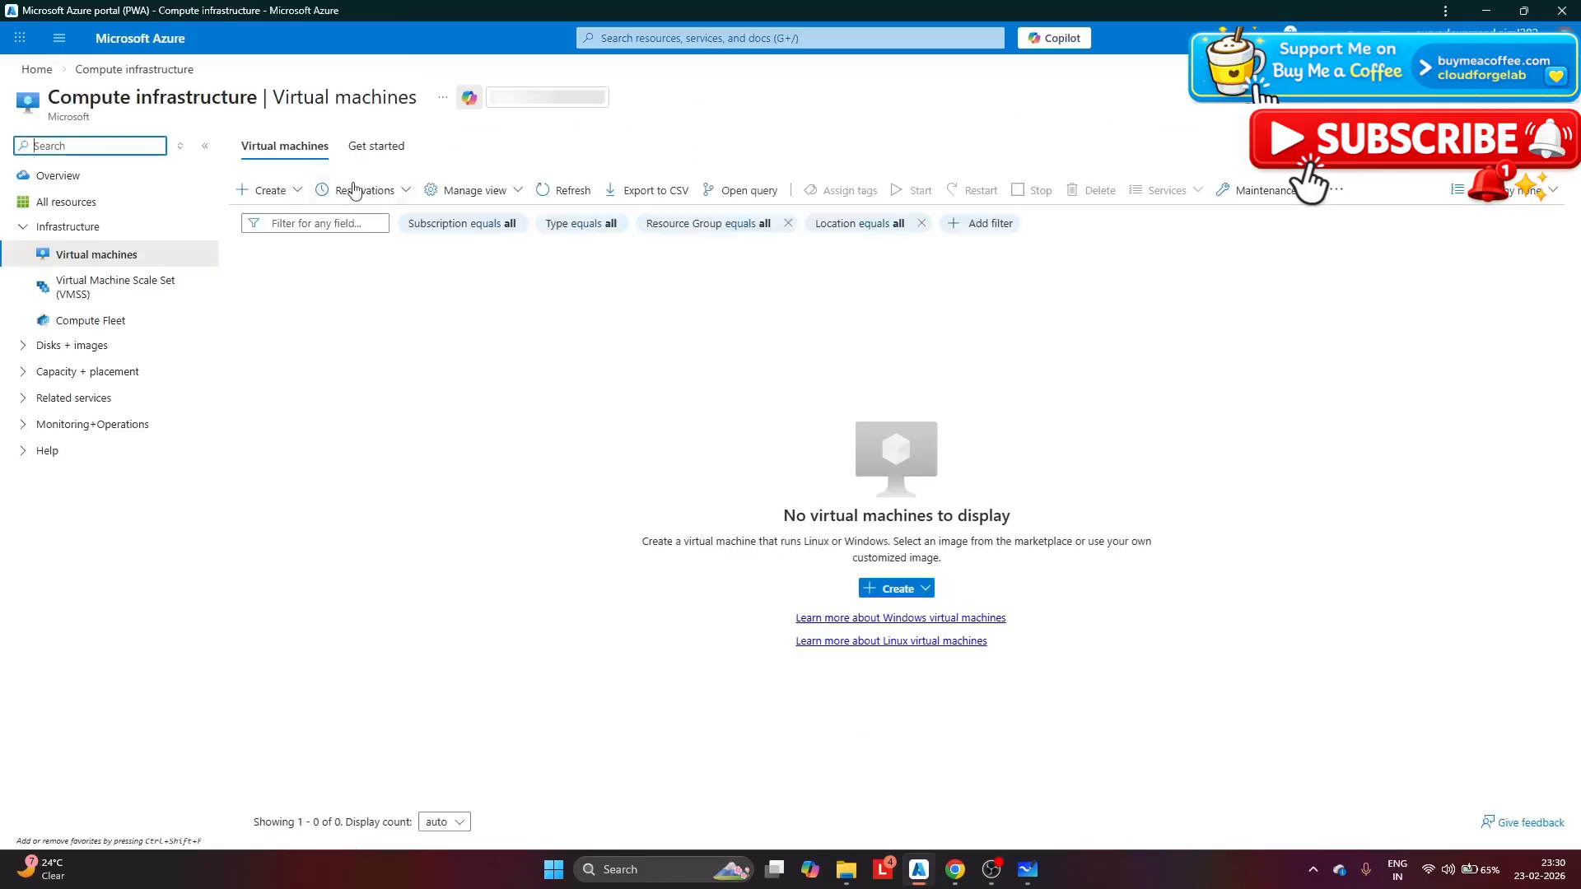
left_click(277, 191)
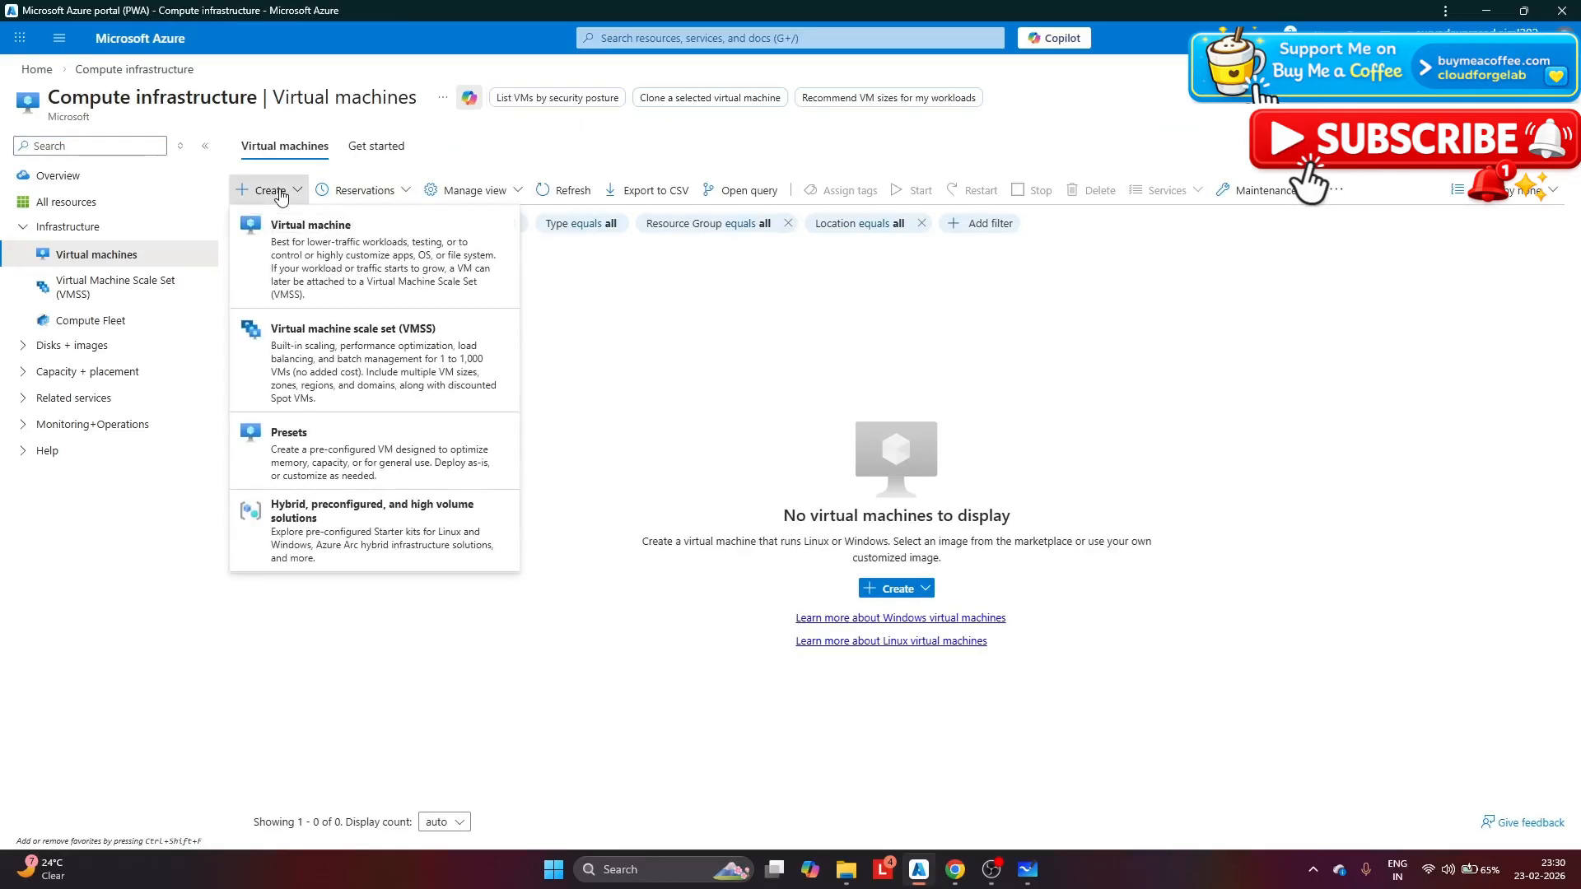
left_click(313, 247)
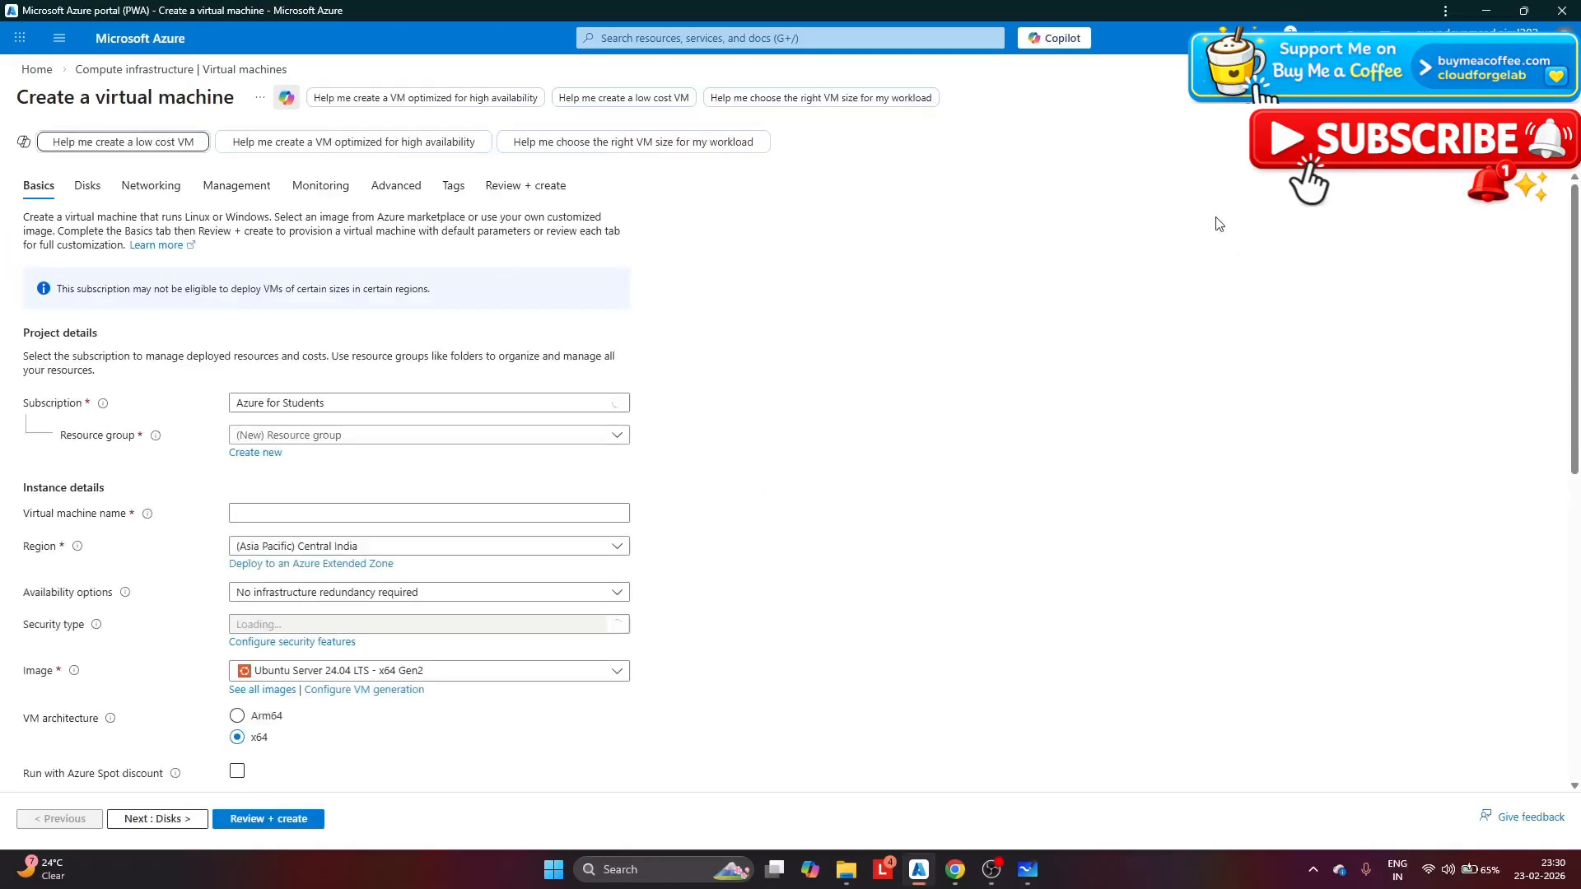
scroll(220, 311, "down", 2)
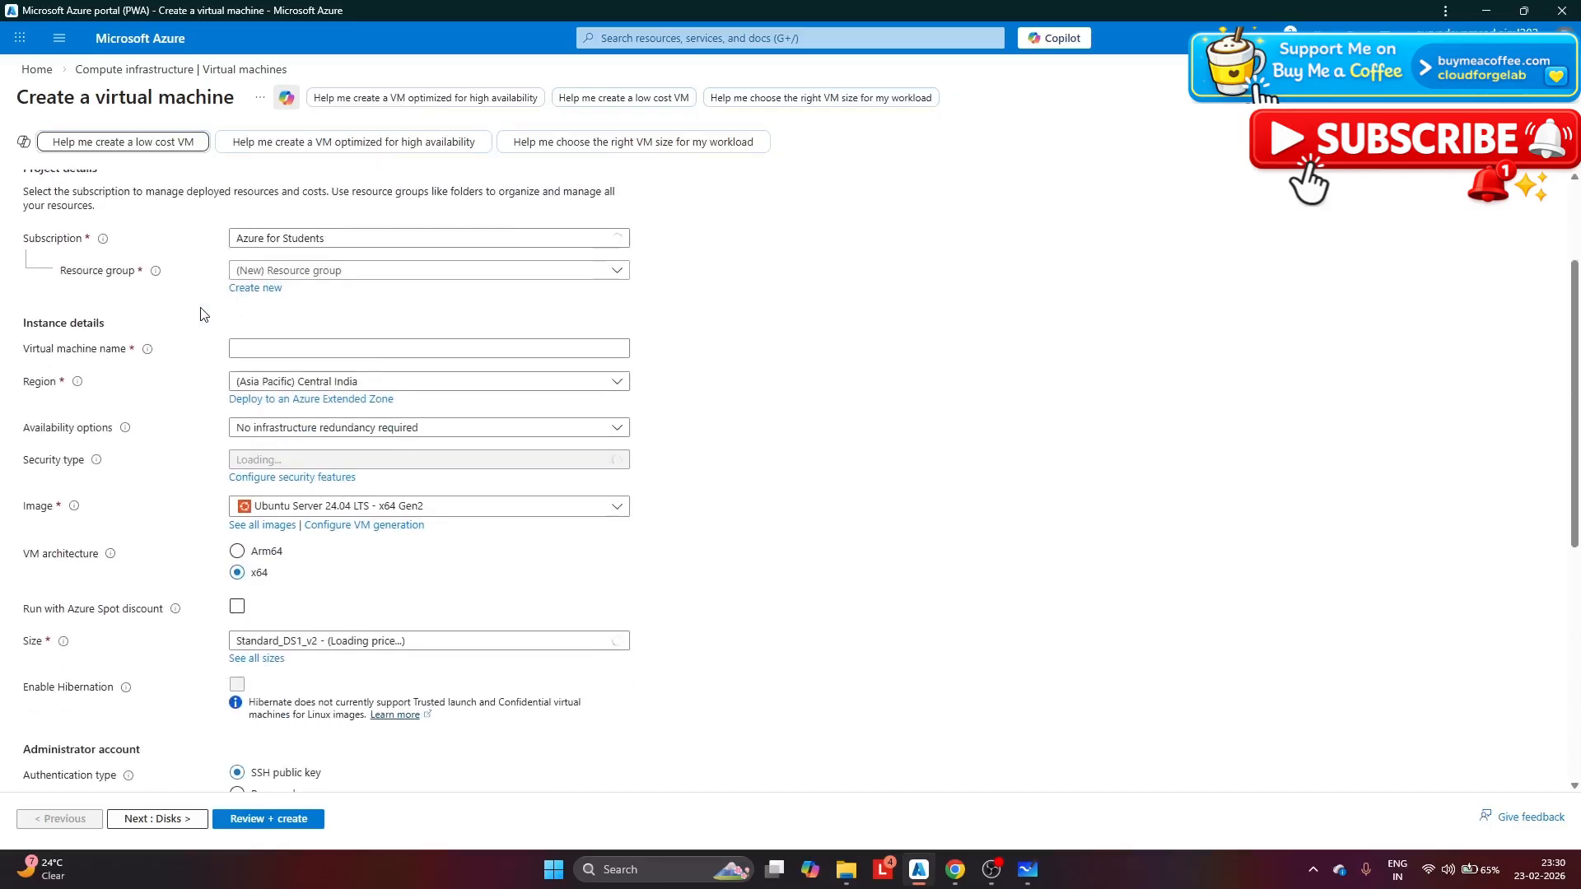
left_click(322, 272)
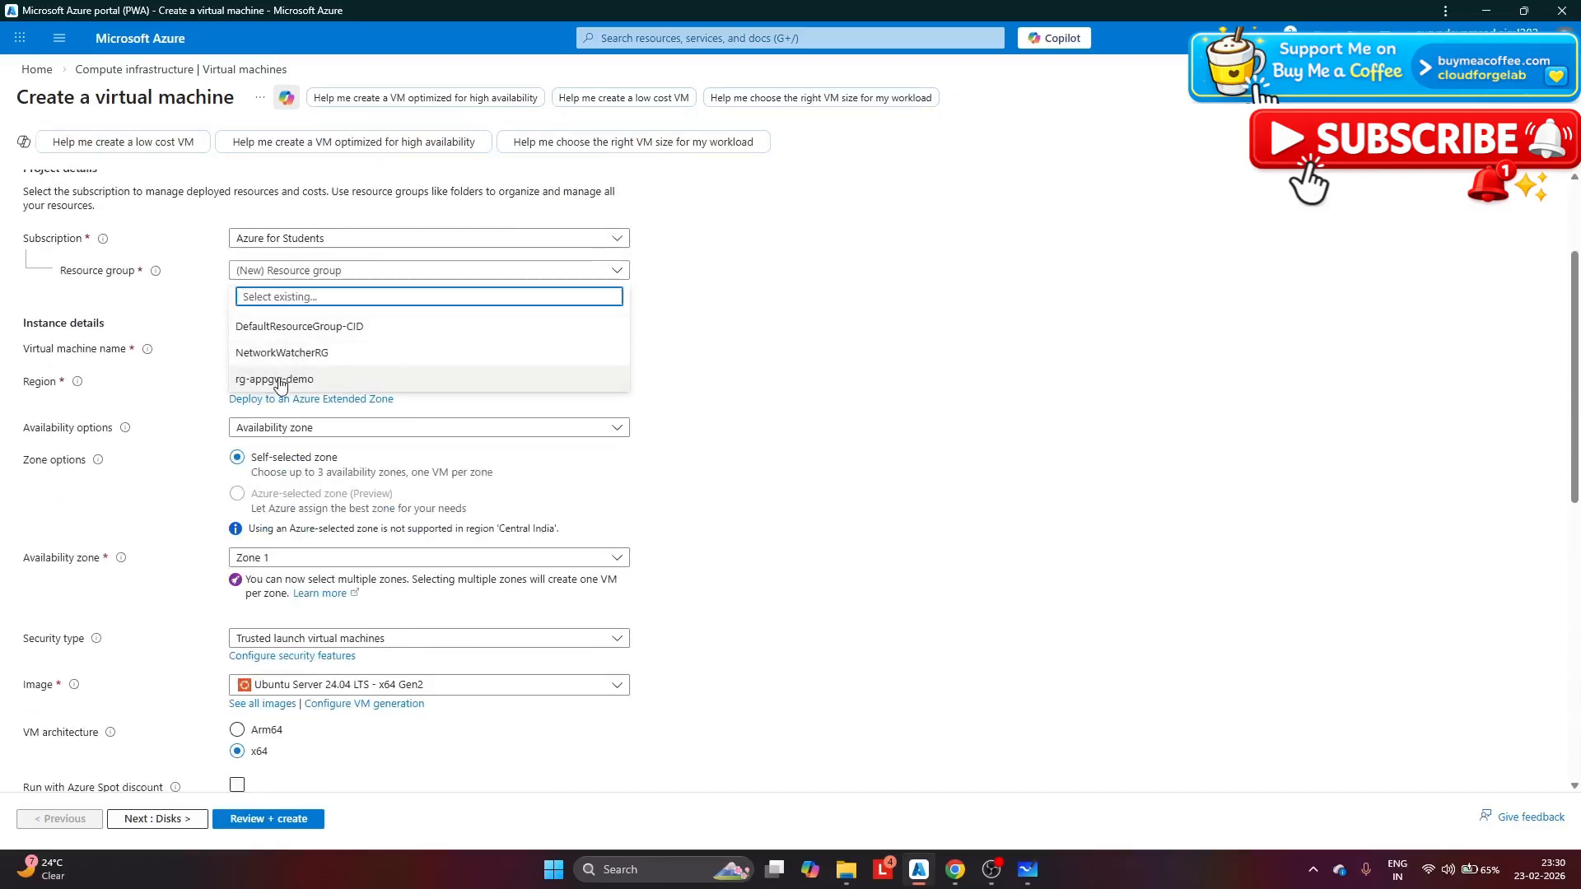
left_click(247, 379)
left_click(292, 346)
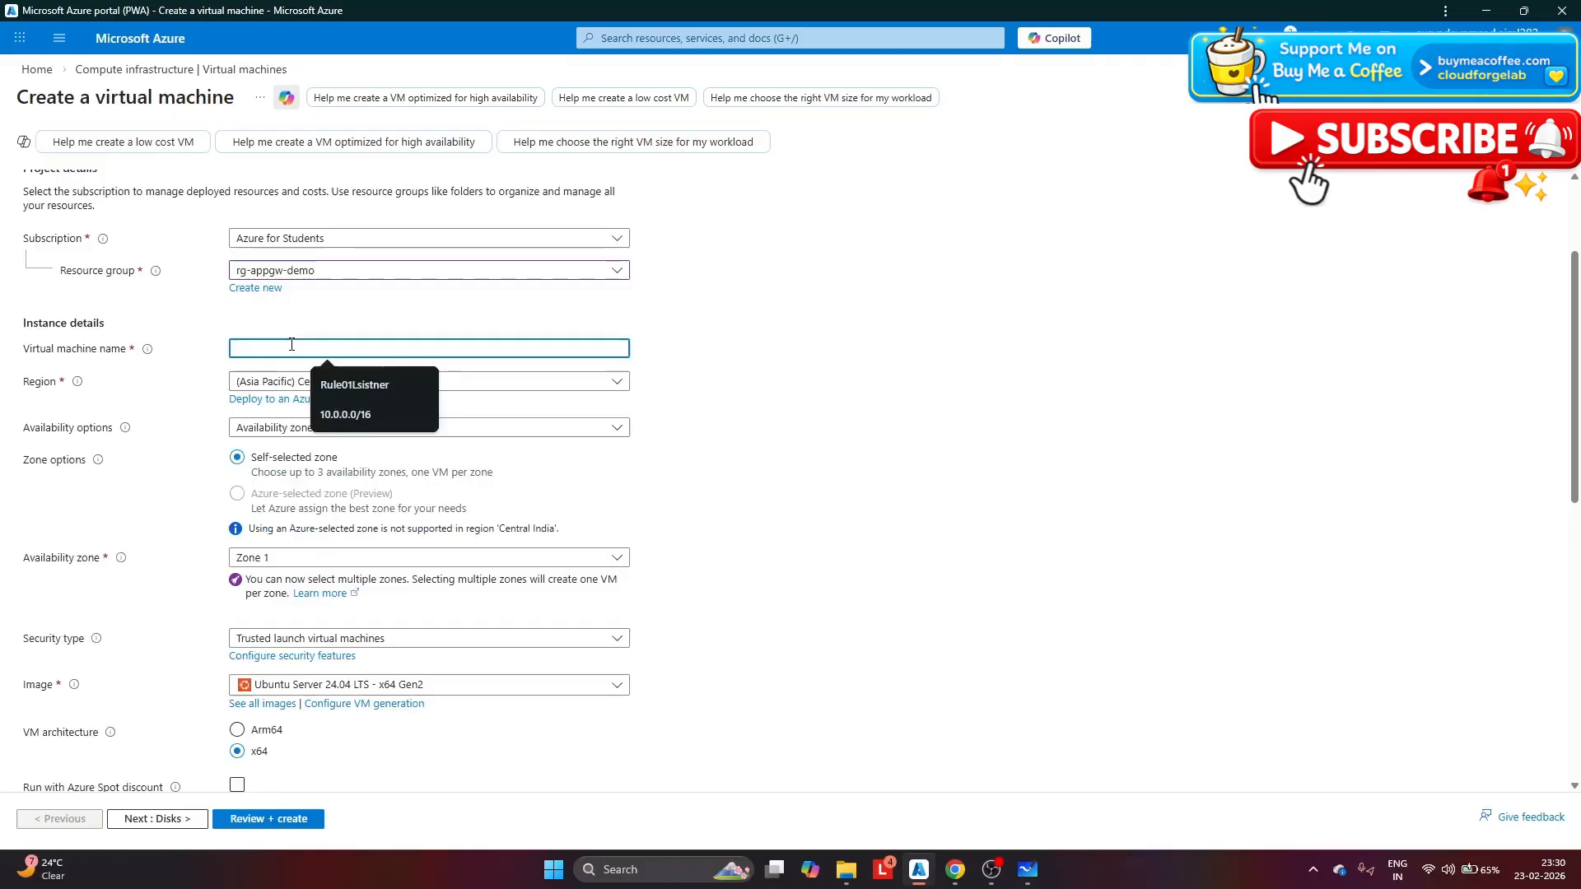
type("appVM1")
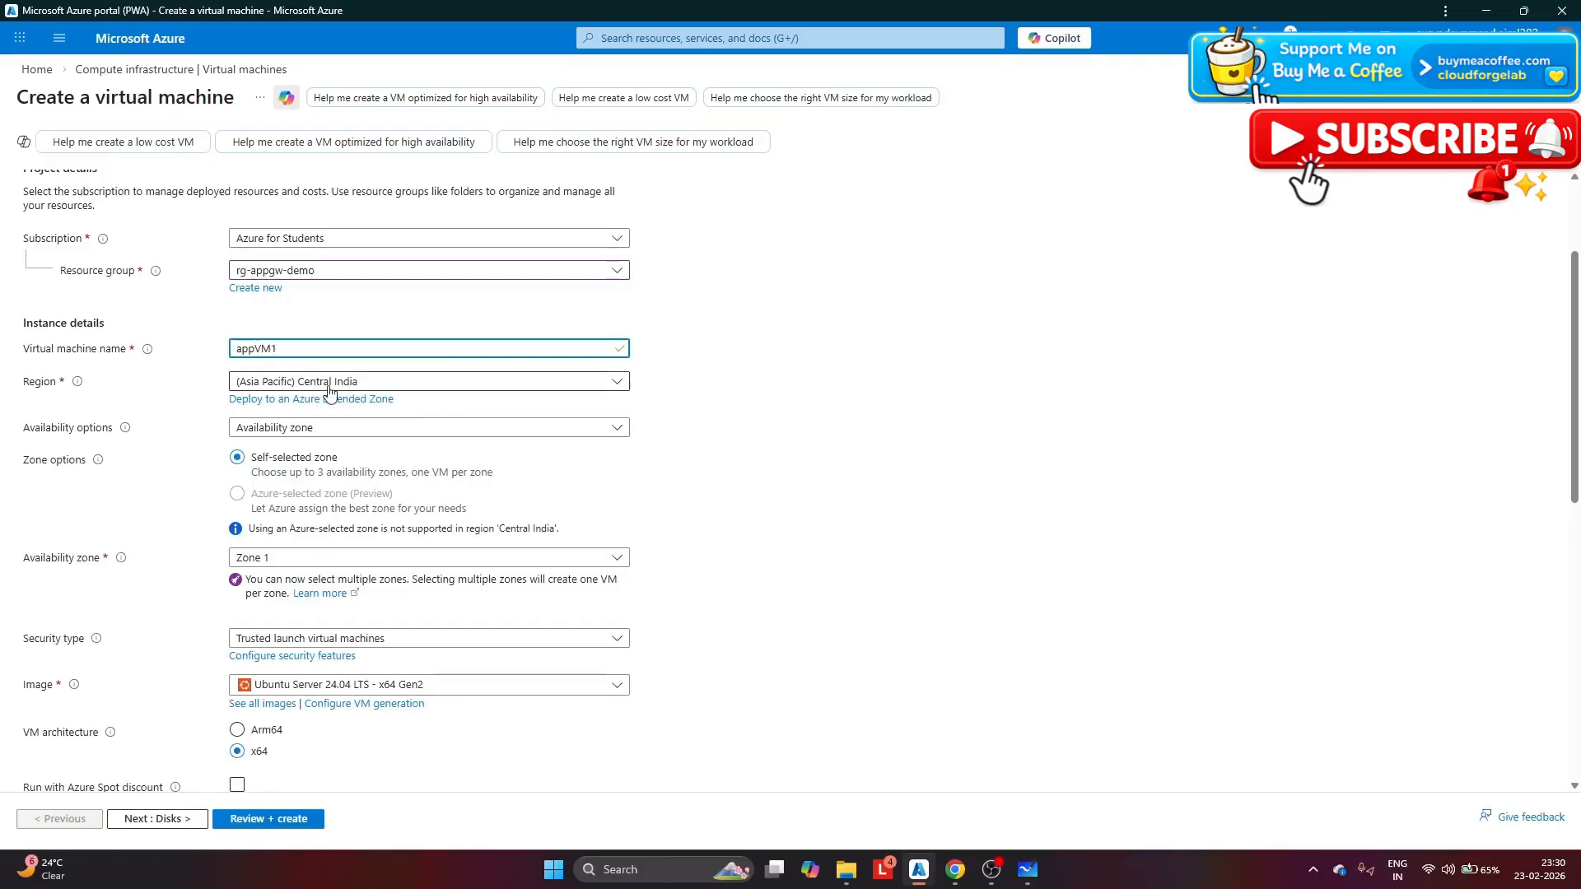
Set the virtual machine's availability options to No infrastructure redundancy required and its security type to Standard.
left_click(322, 444)
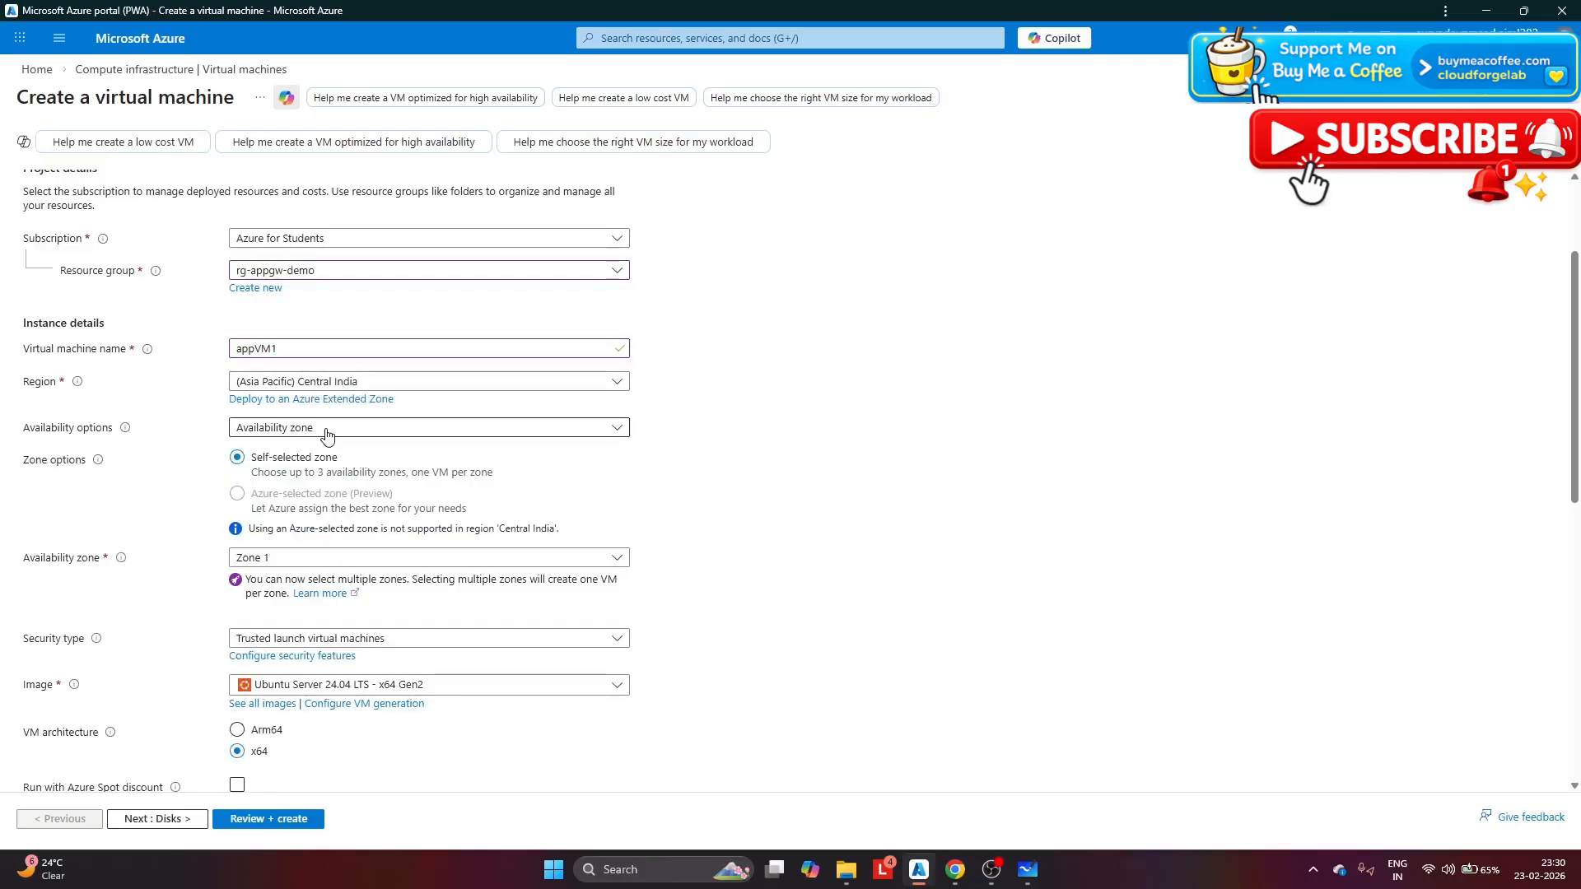
left_click(323, 429)
left_click(319, 450)
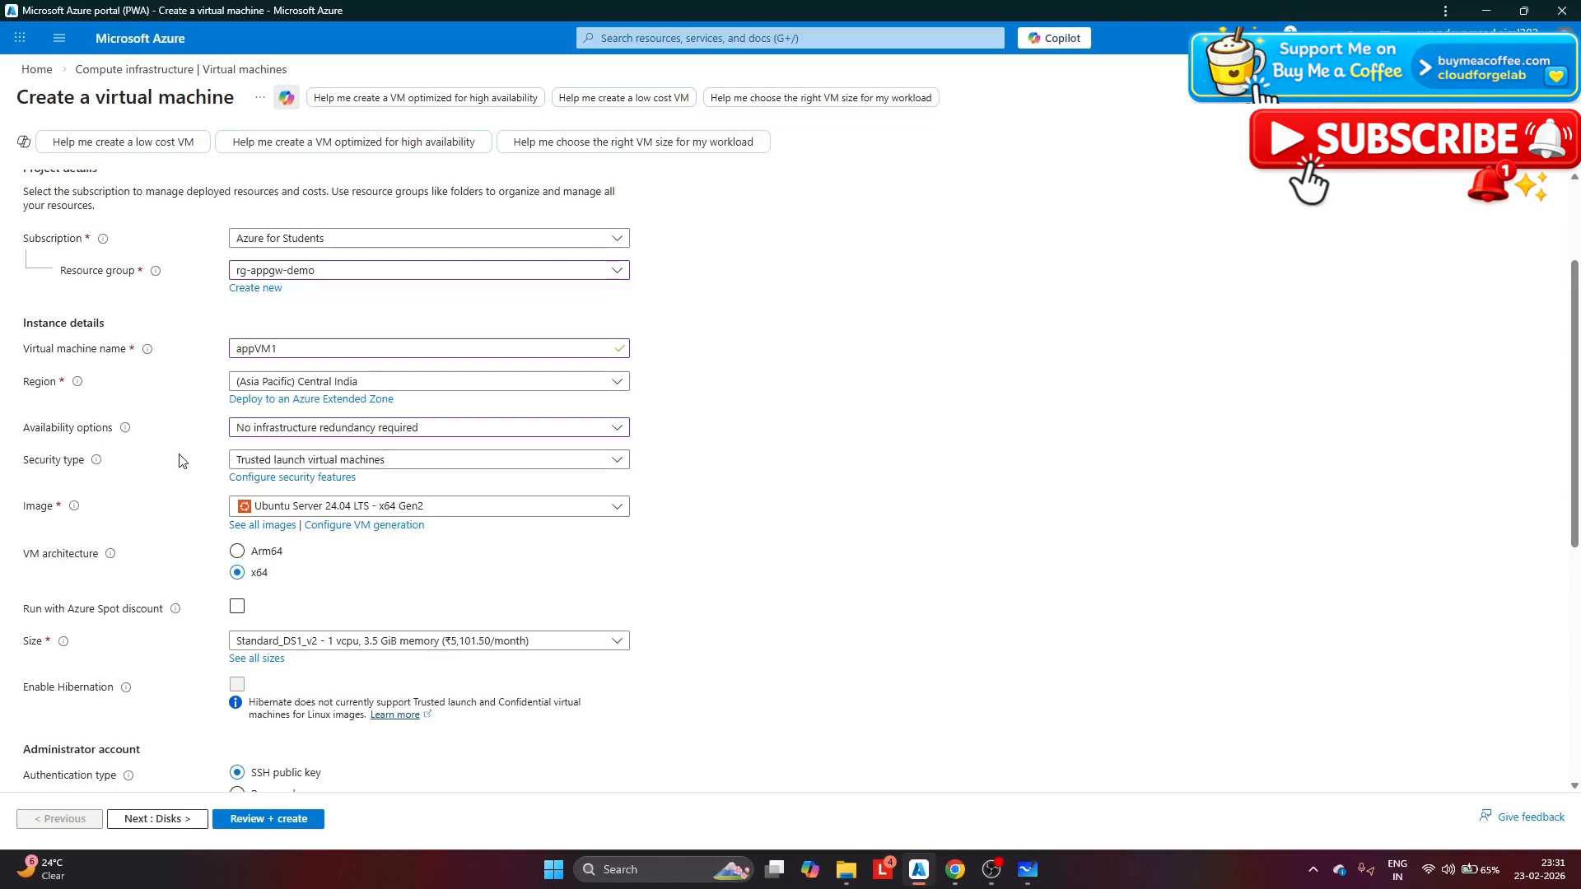
left_click(272, 460)
left_click(259, 492)
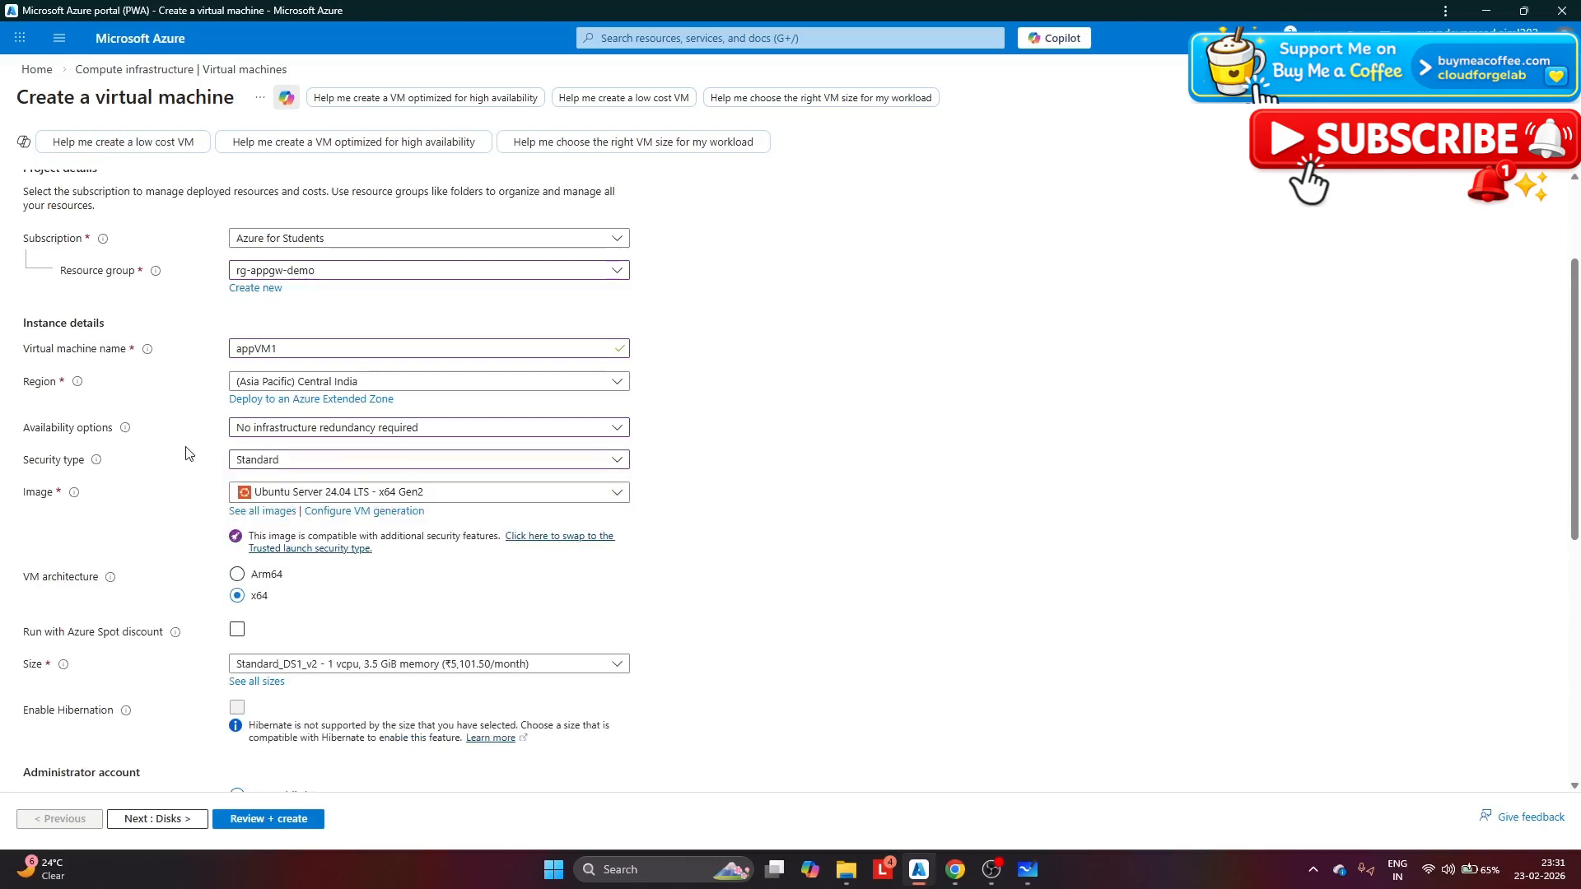
Switch the administrator account to password authentication and set its username to azureuser.
scroll(187, 452, "down", 6)
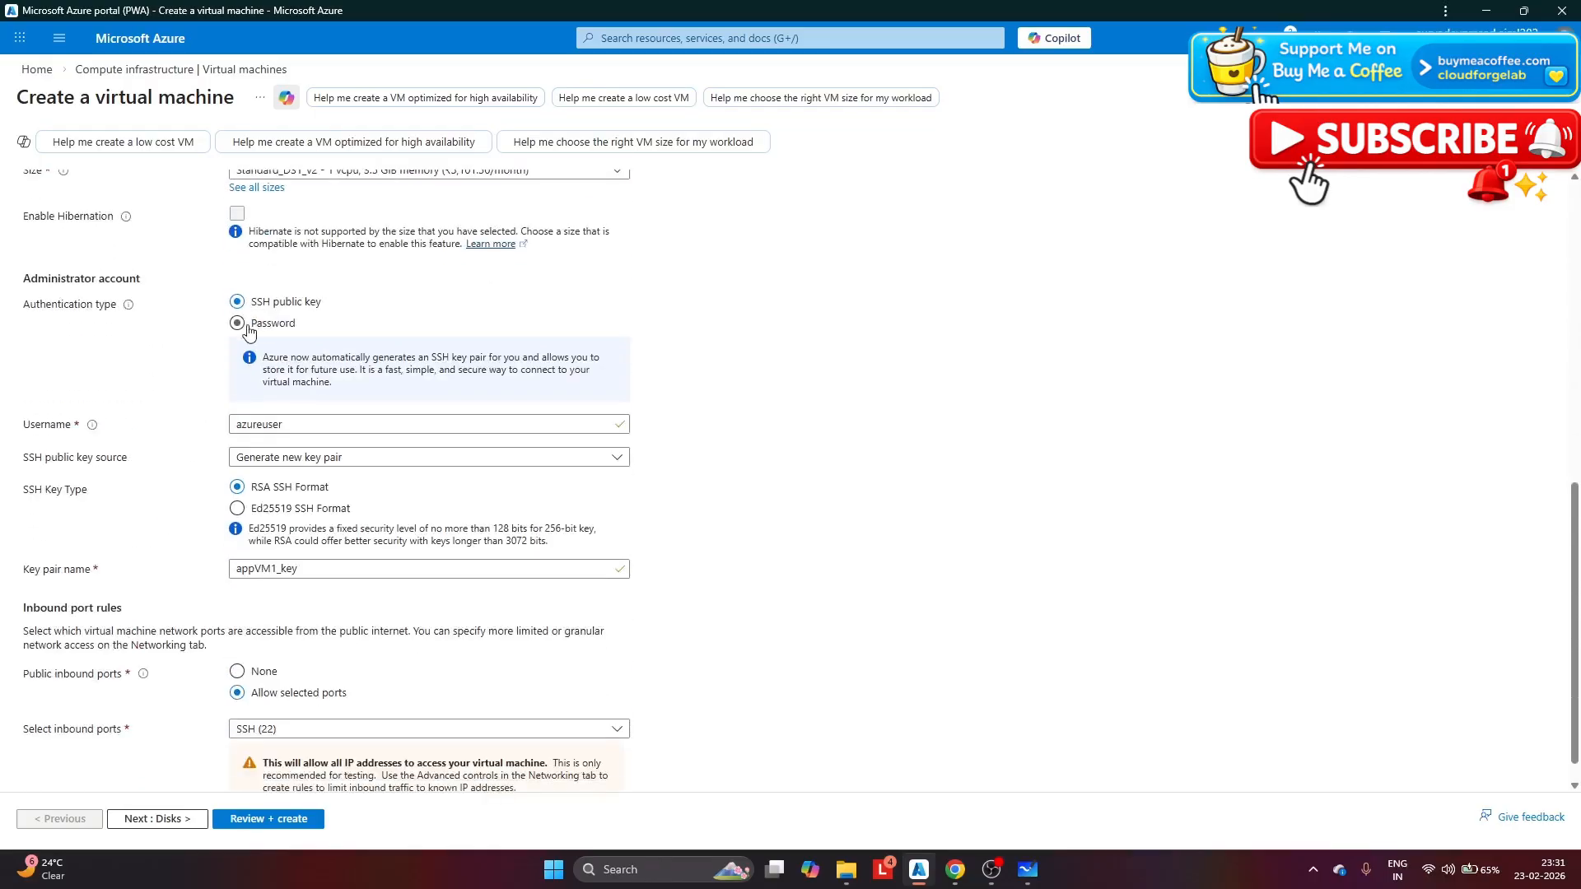
left_click(238, 323)
left_click(279, 443)
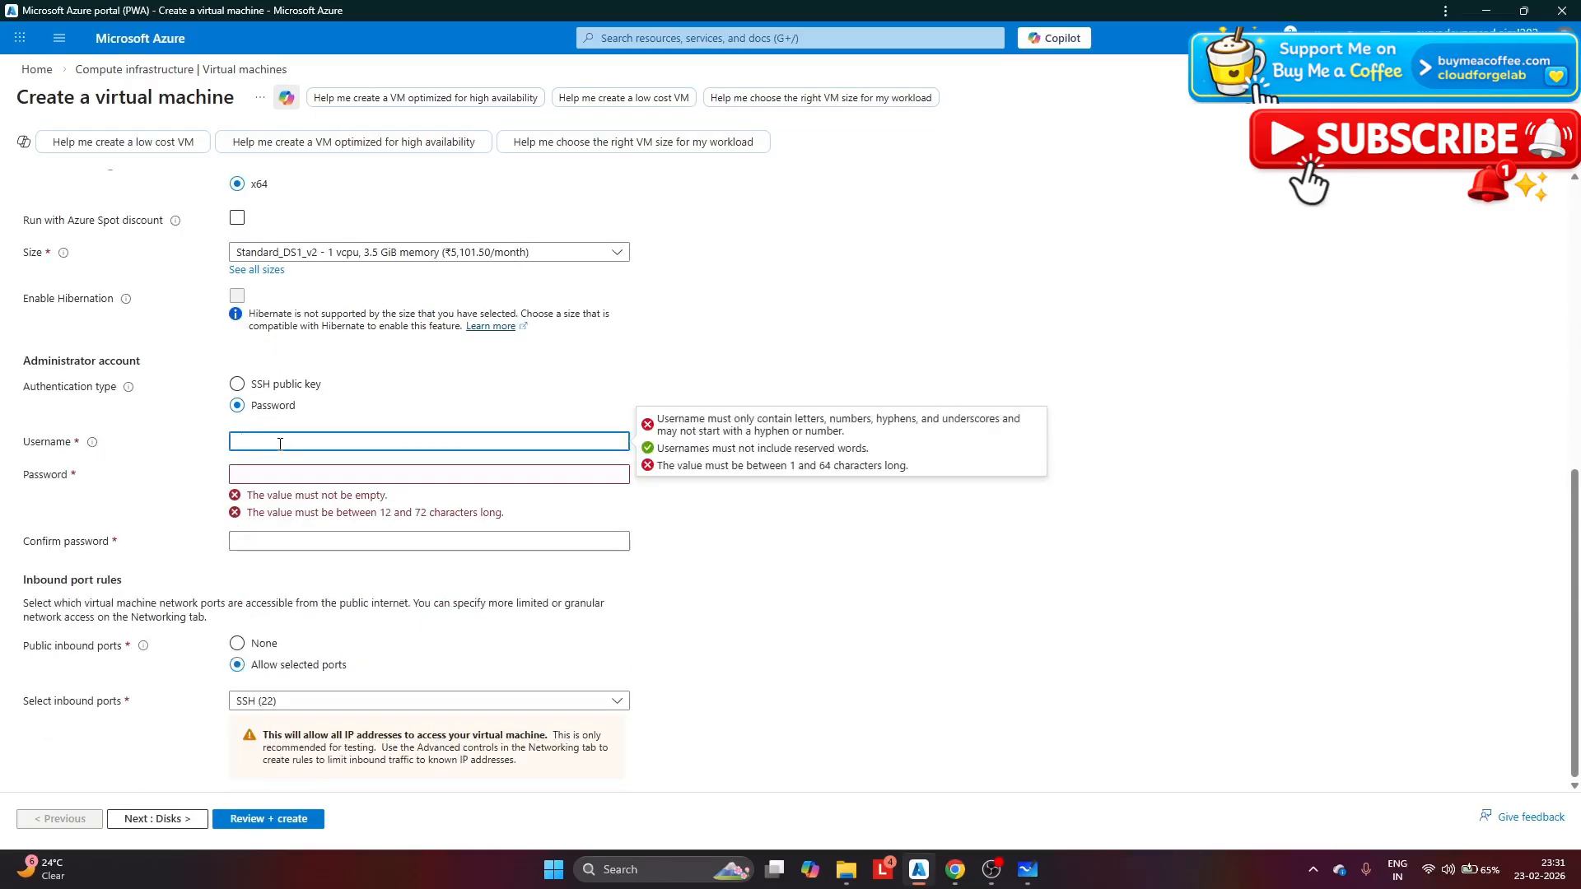
type("azureuser")
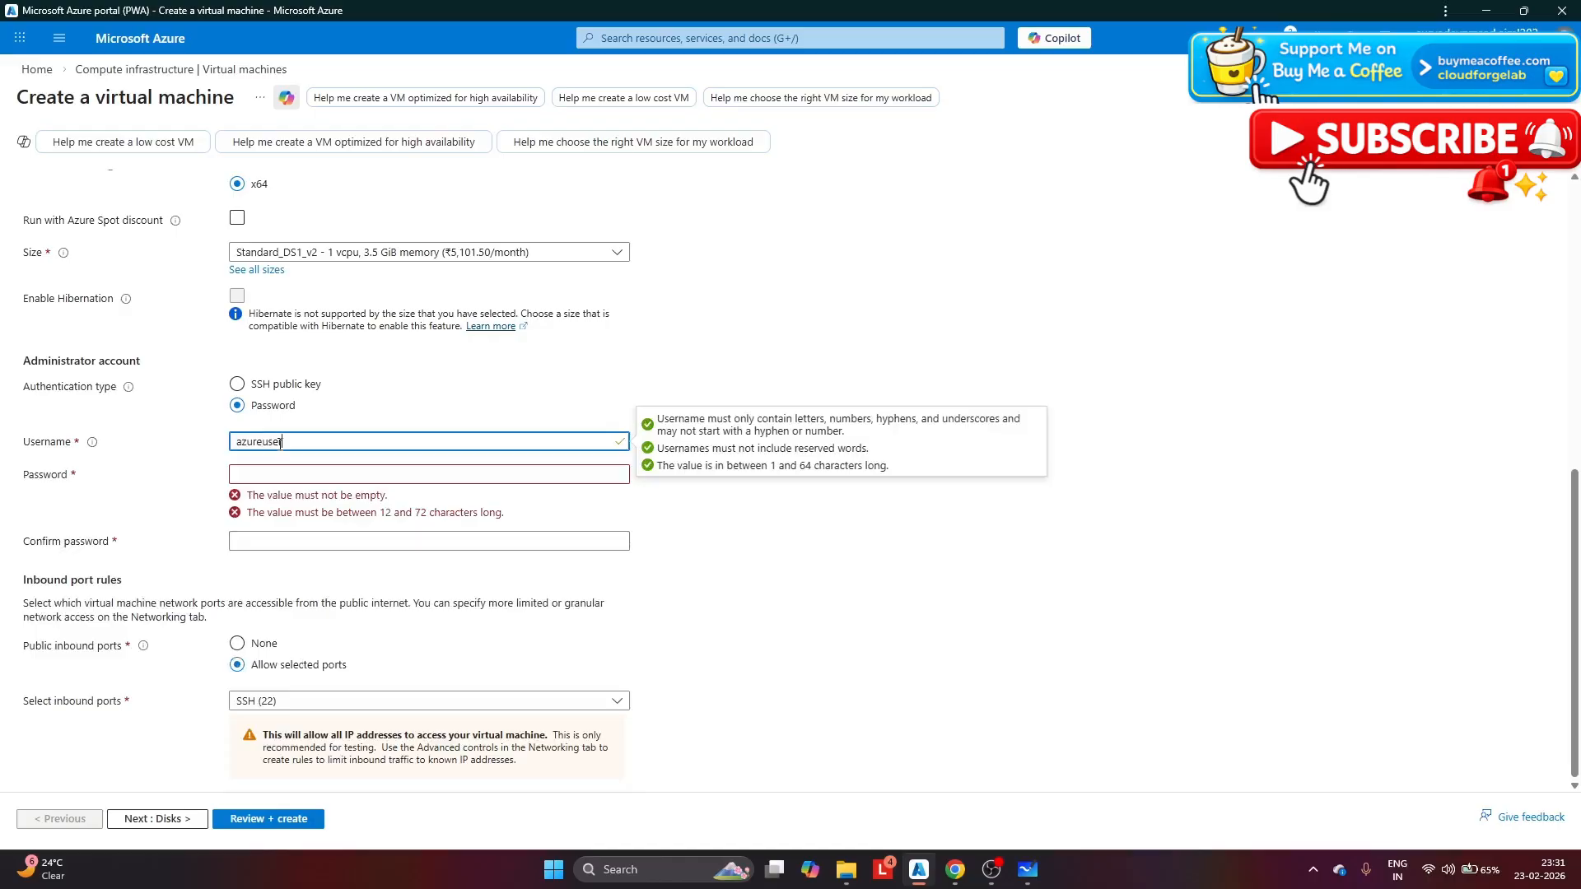
Enter and confirm the administrator account password, and set the public inbound ports to None.
left_click(275, 473)
type("Pa")
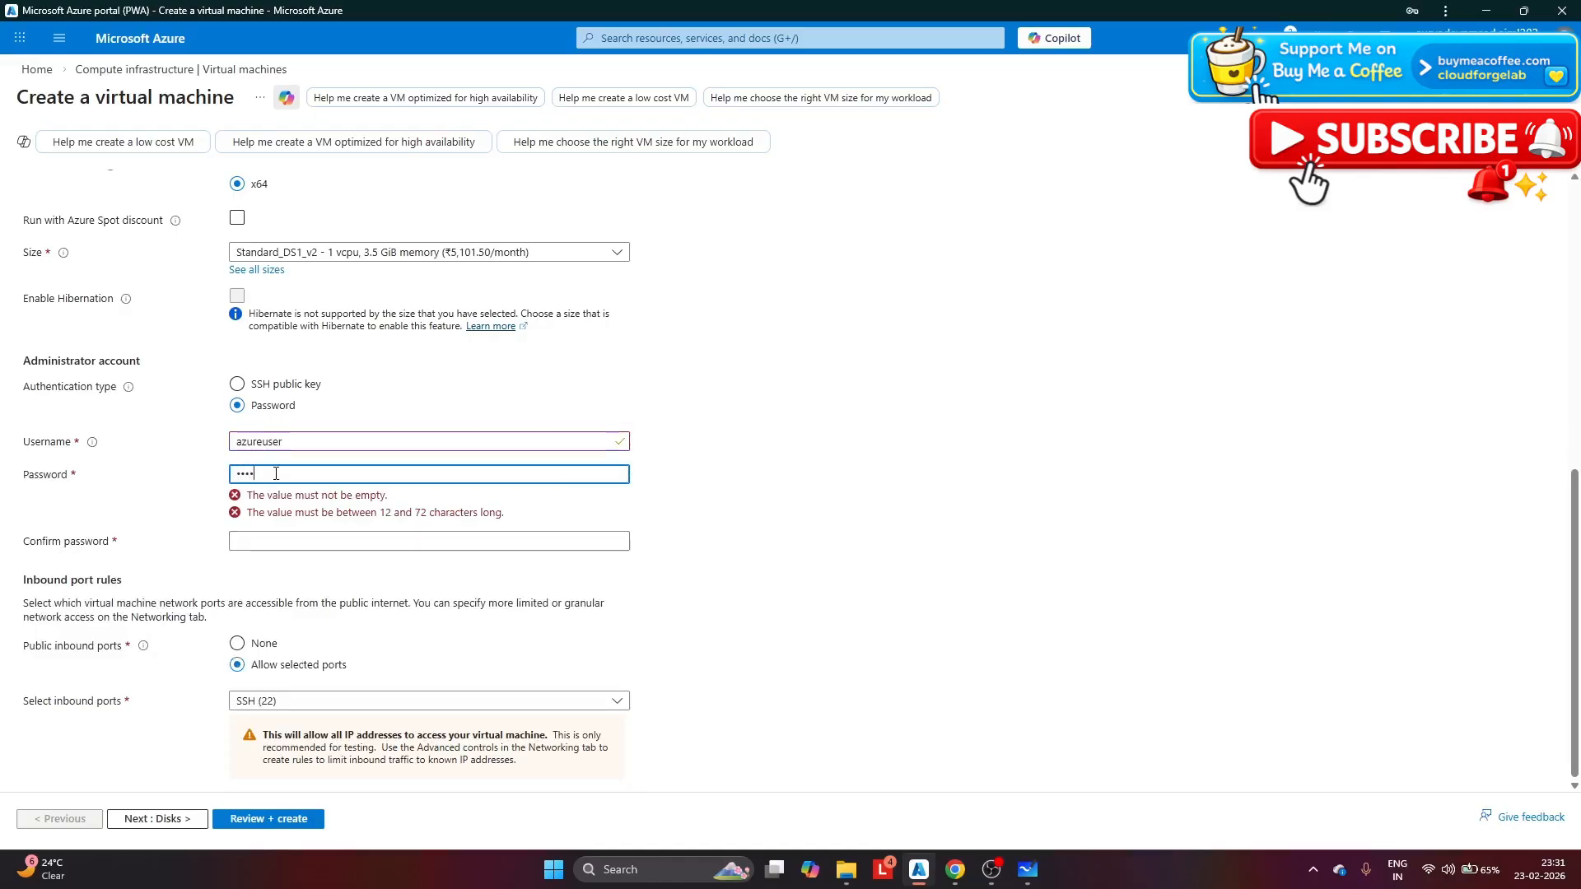
type("••••••")
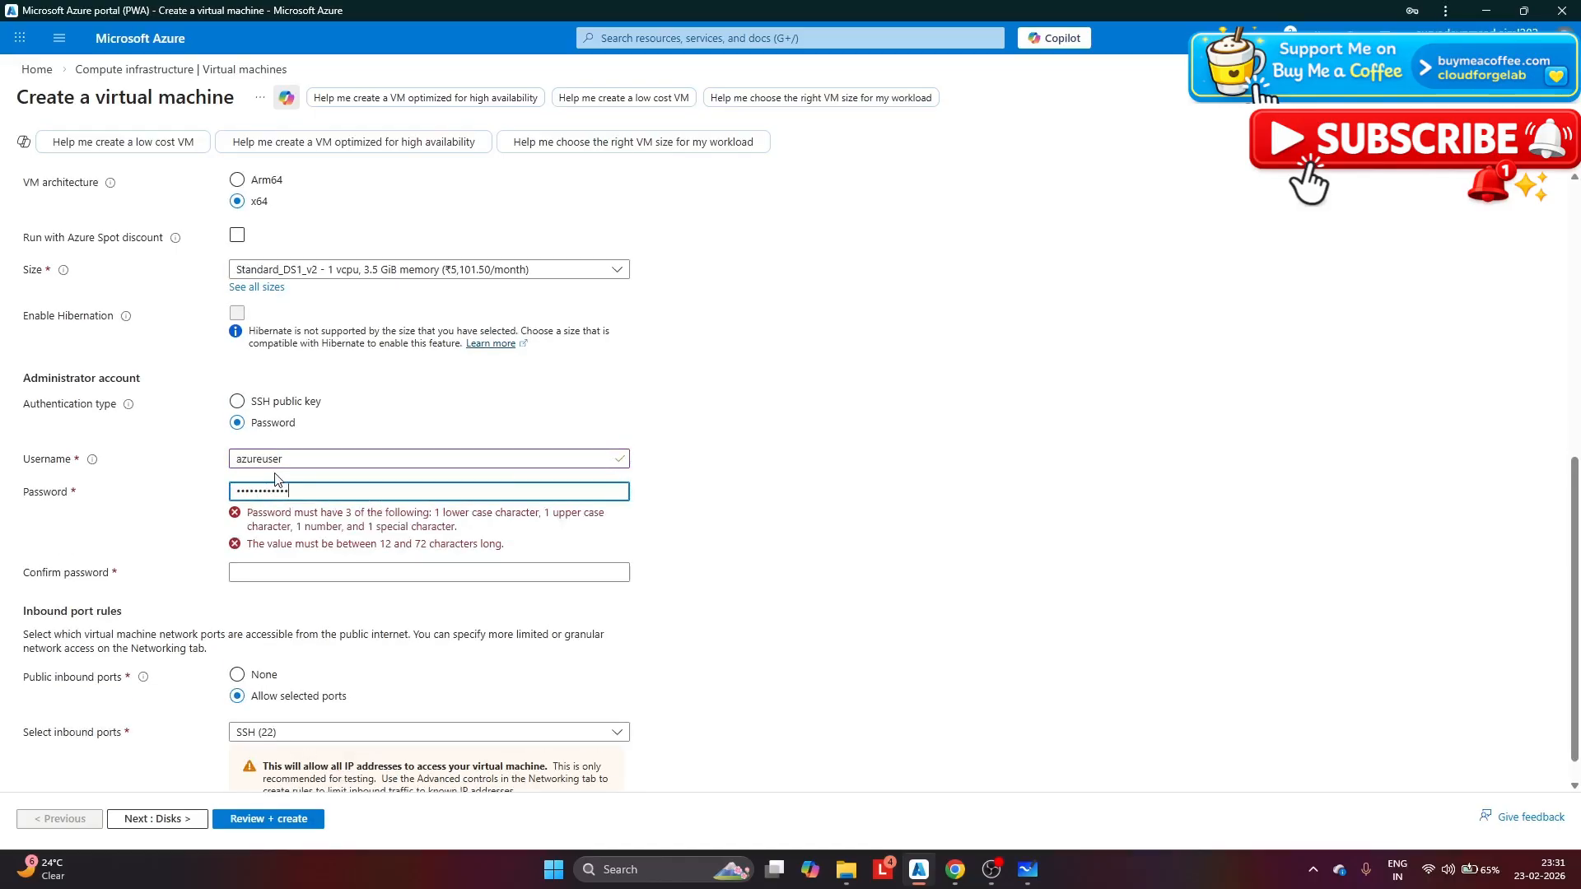
type("••")
left_click(269, 542)
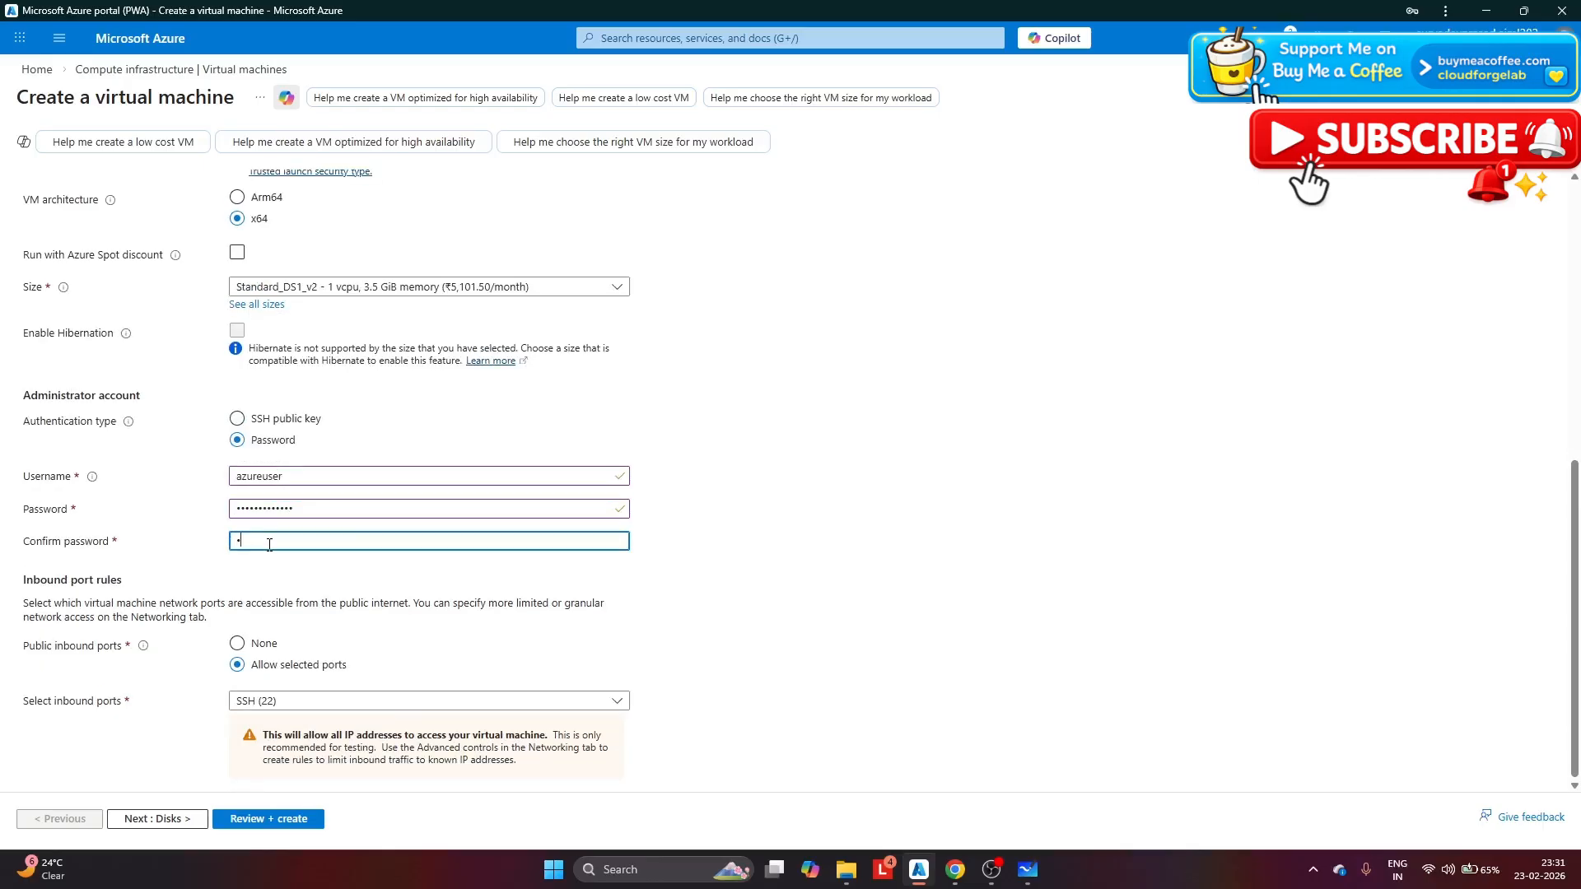
type("••••••••")
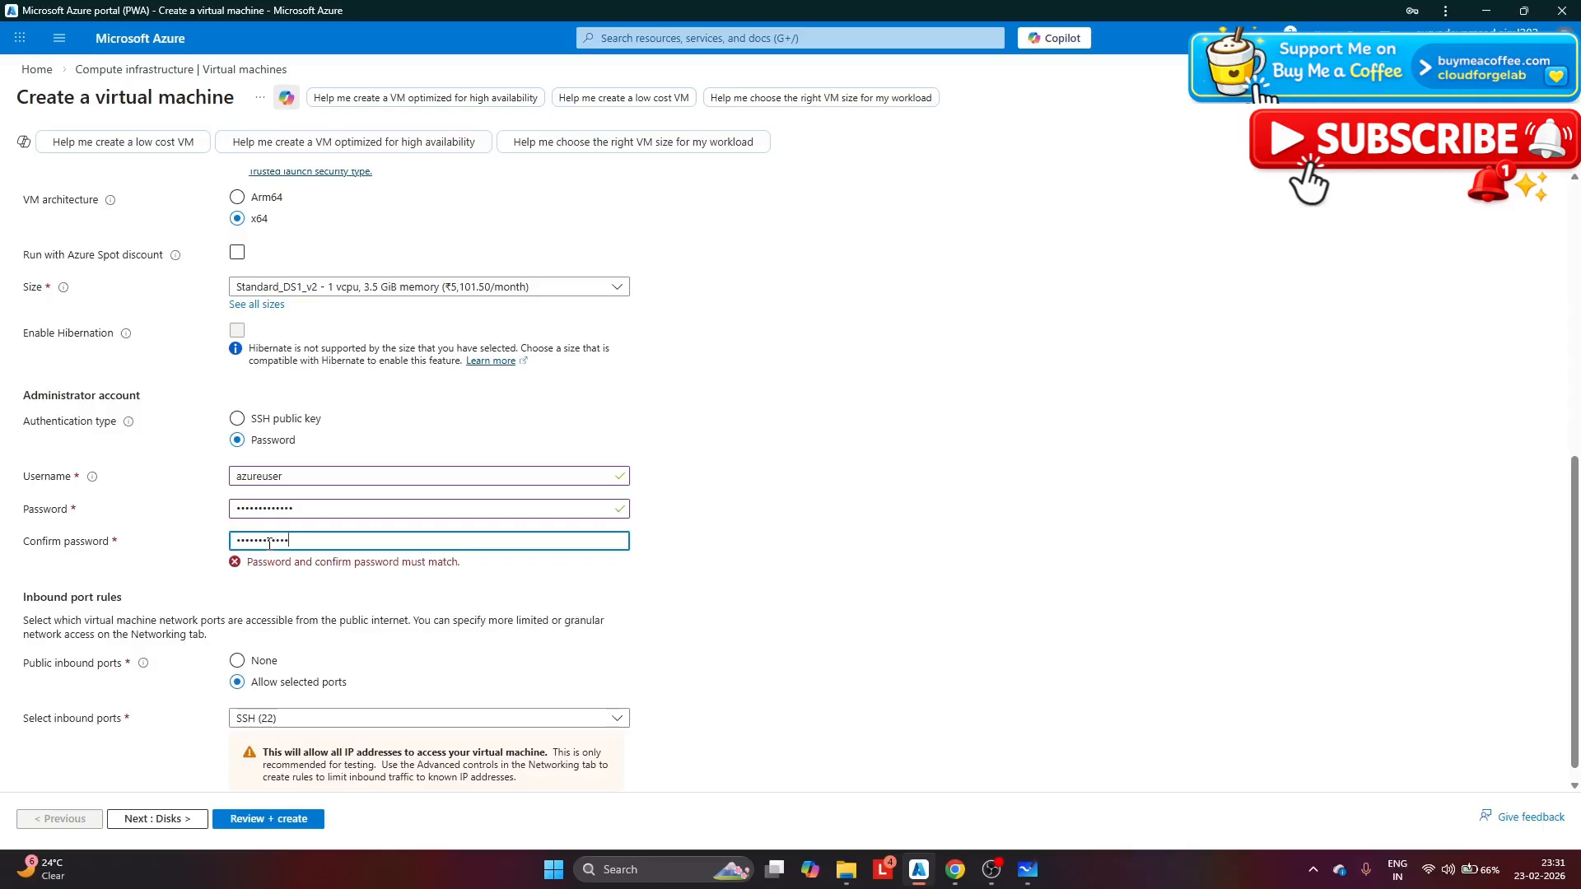
key("ctrl+a")
type("••")
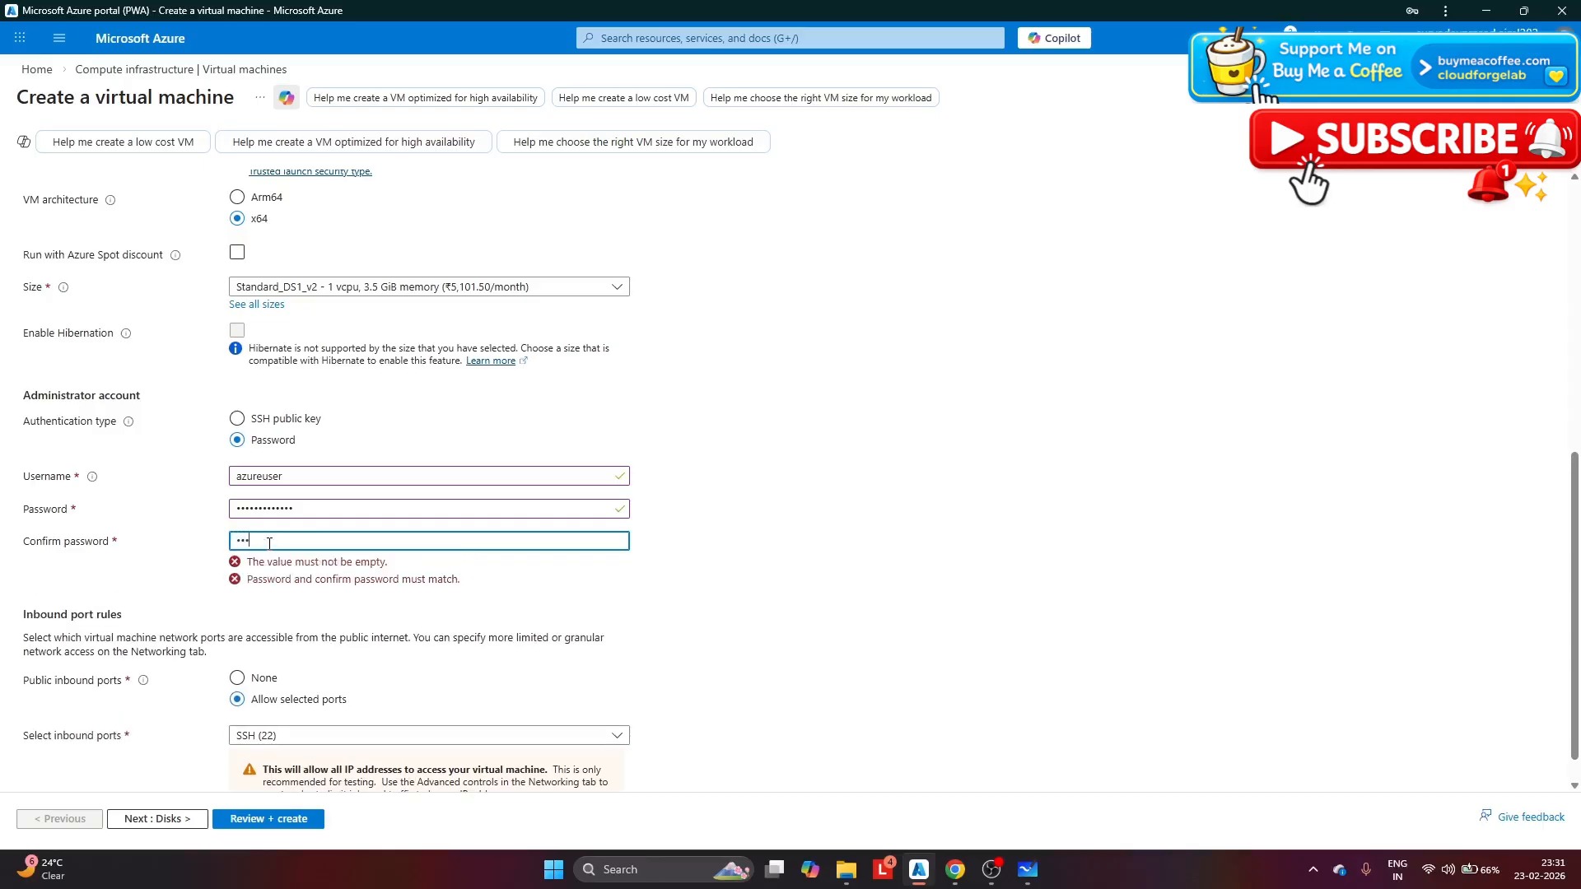
type("••••••••••••")
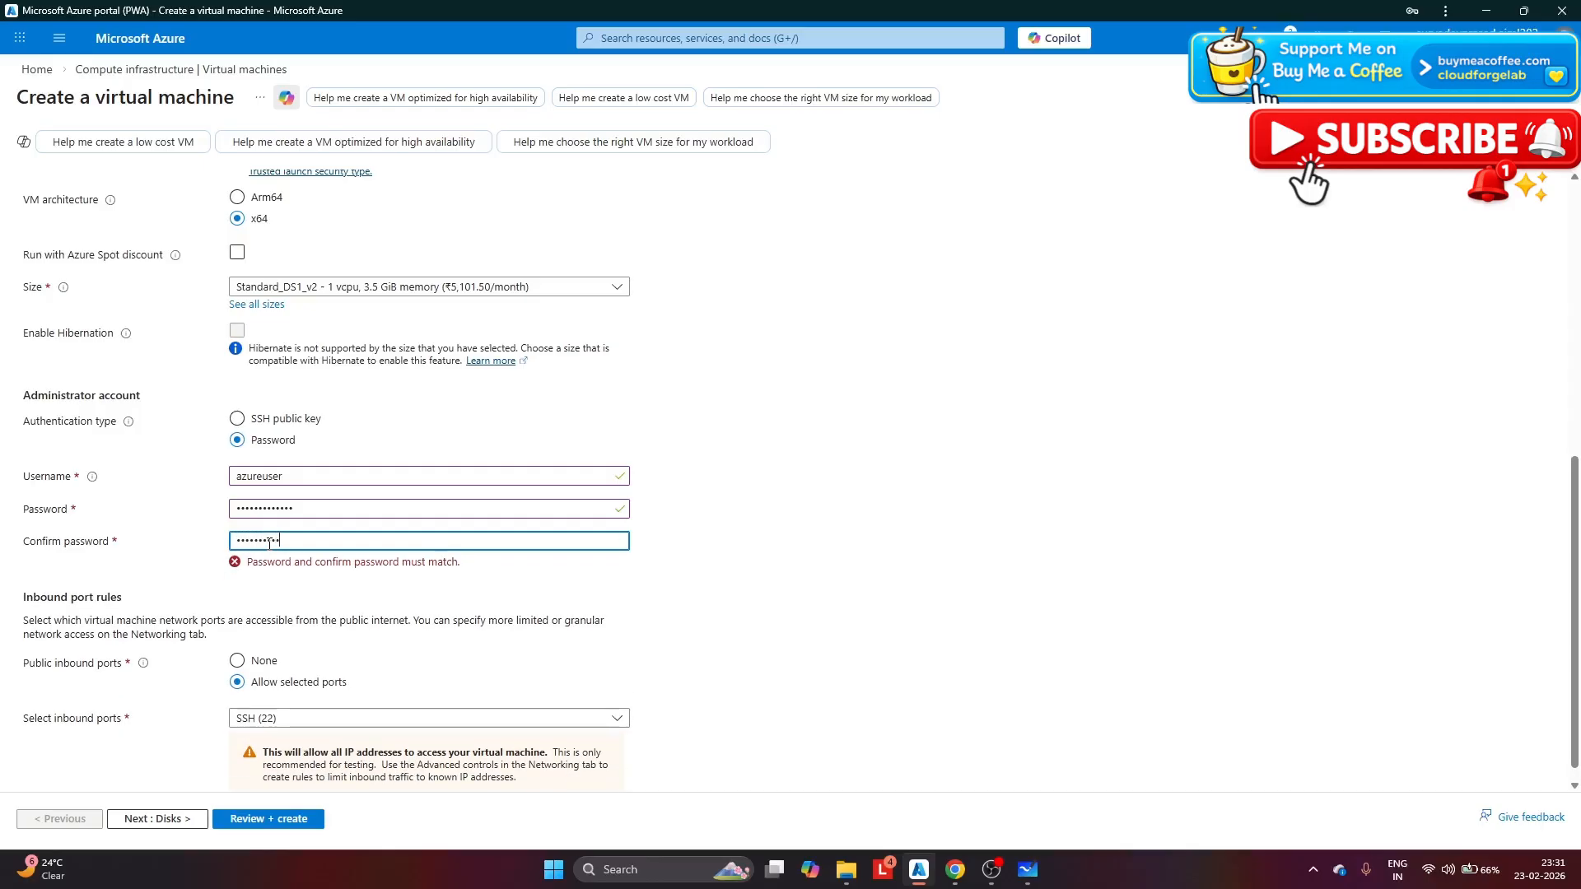
type("•")
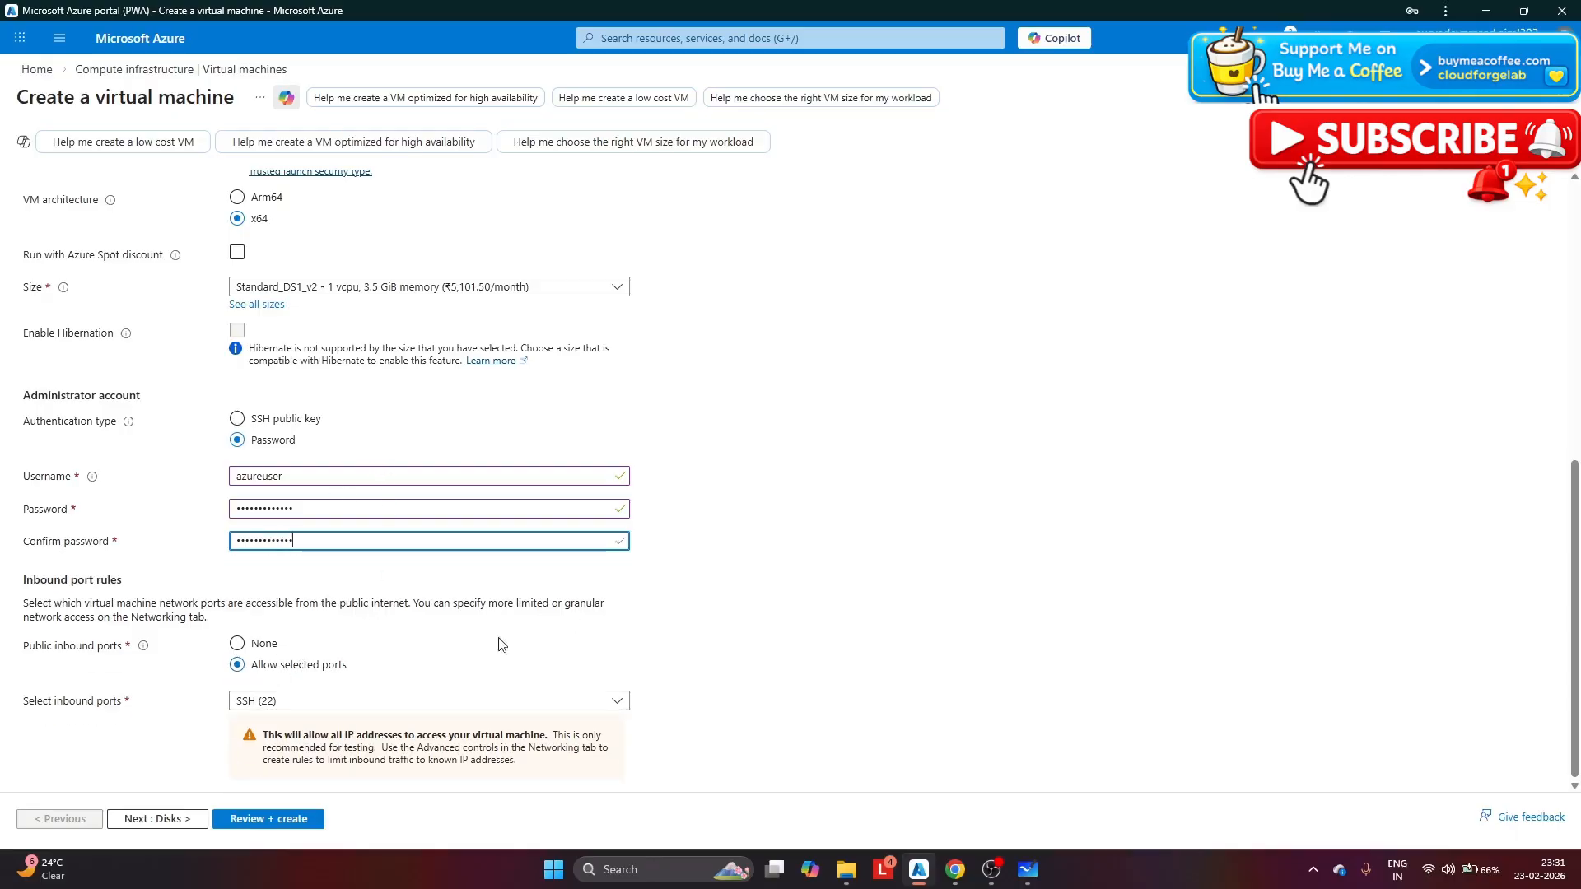
left_click(245, 651)
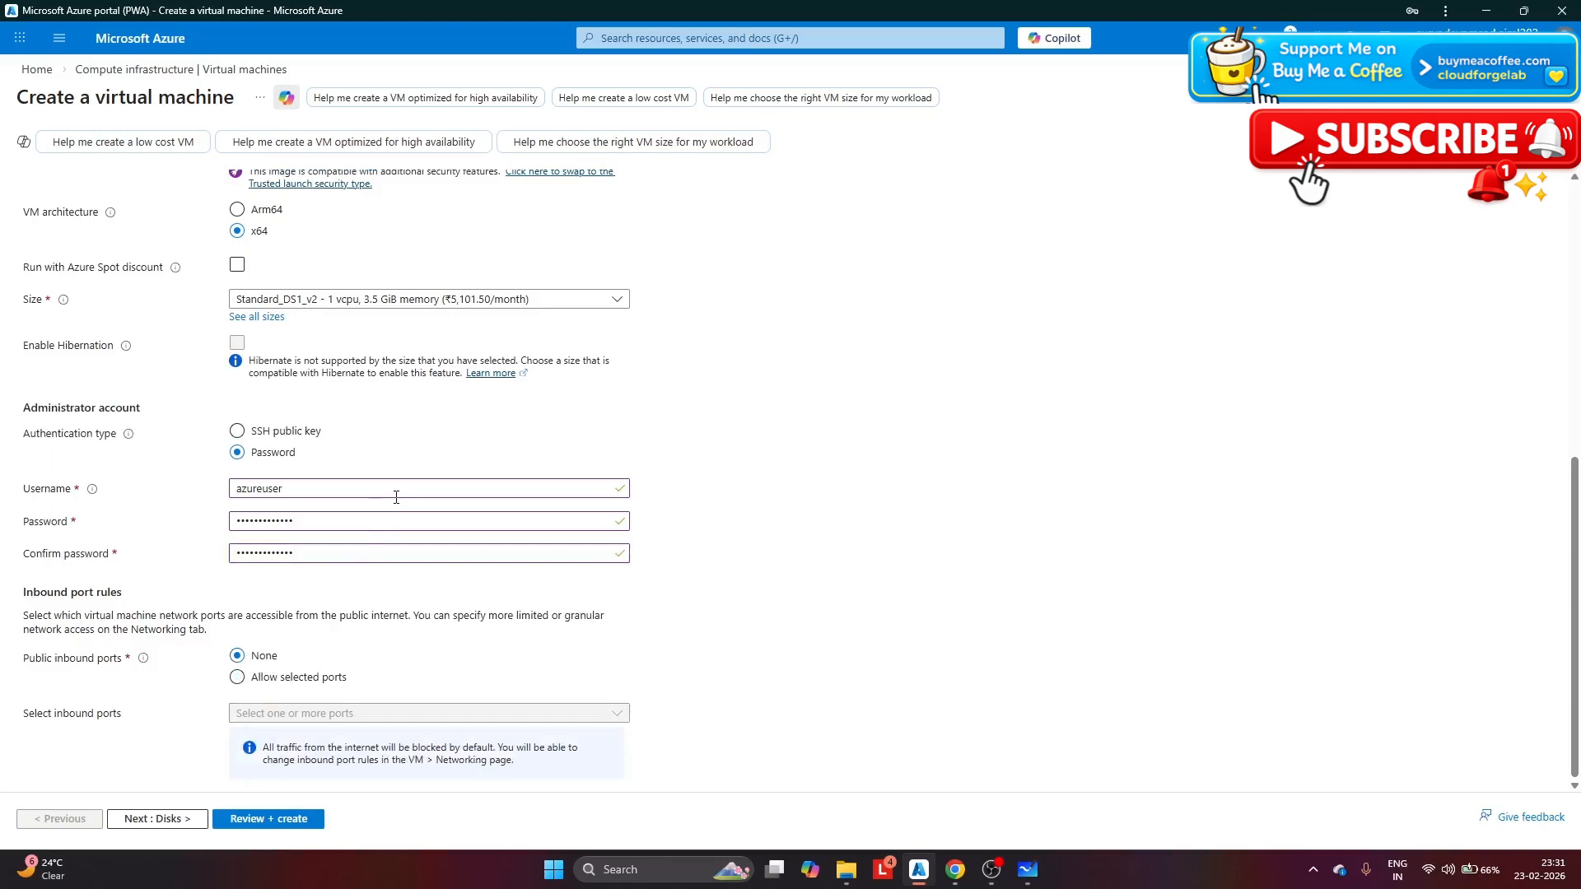
Place the virtual machine's network interface in the virtual network appGWVnet and the subnet backendSubnet.
scroll(387, 494, "up", 7)
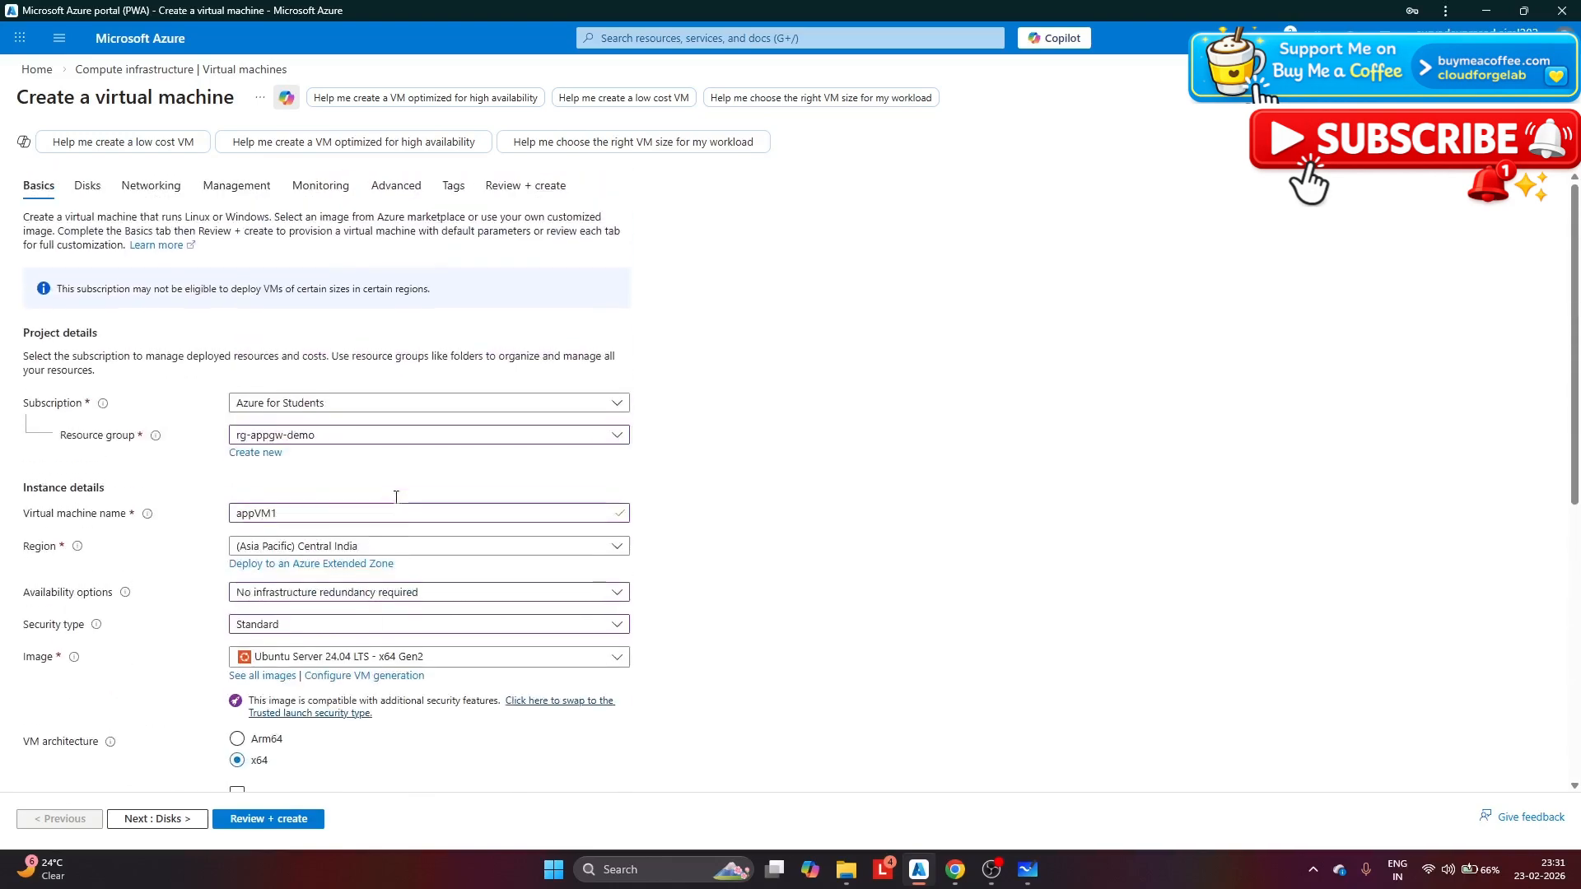
left_click(139, 186)
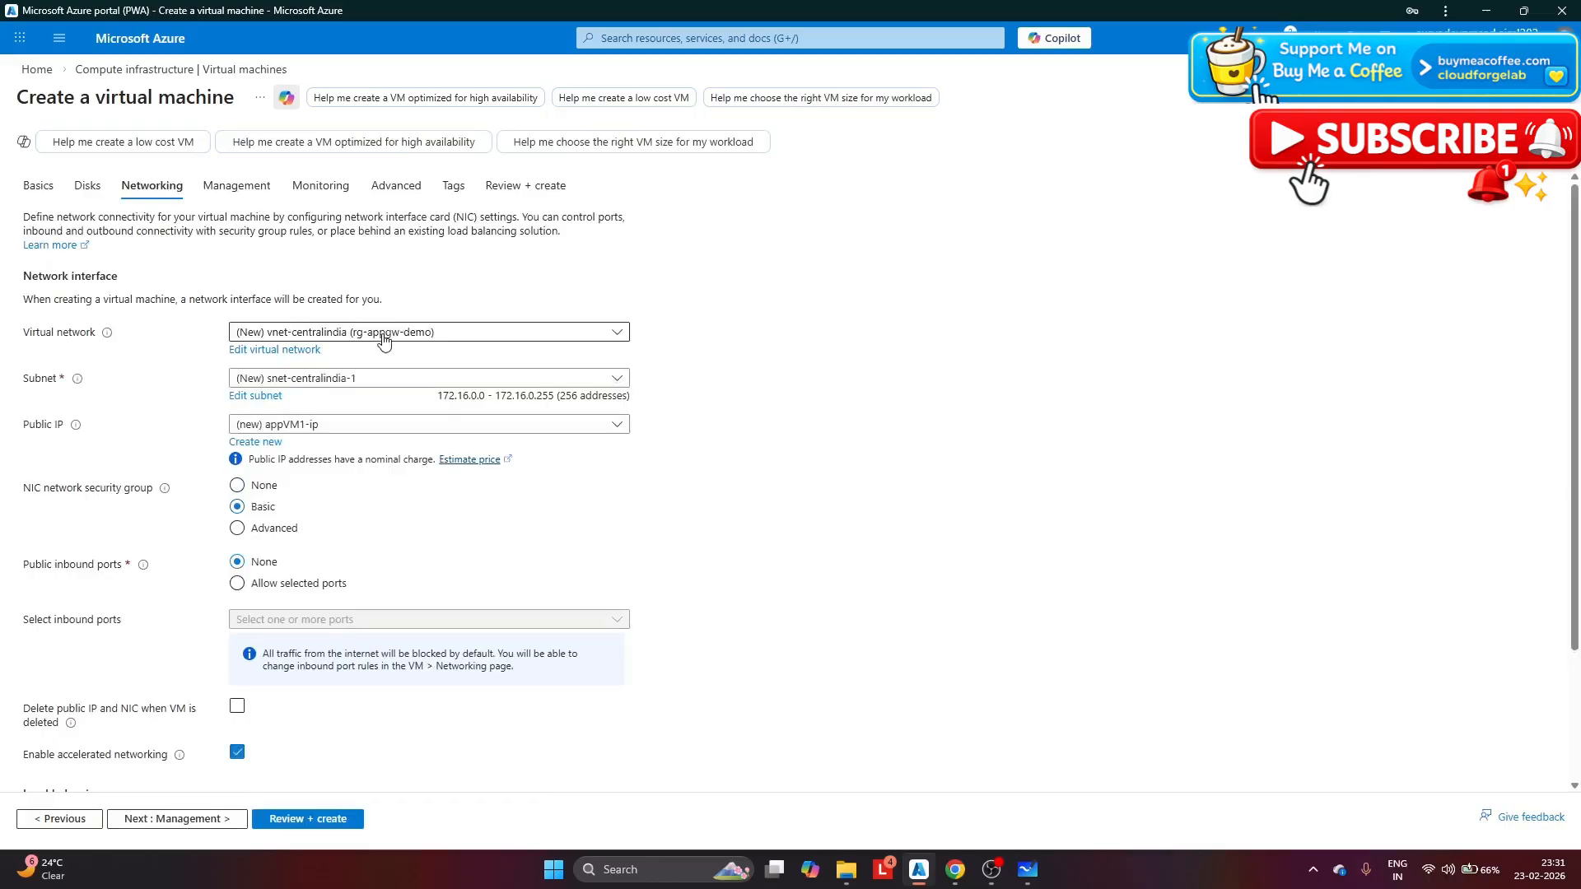
left_click(383, 332)
left_click(329, 415)
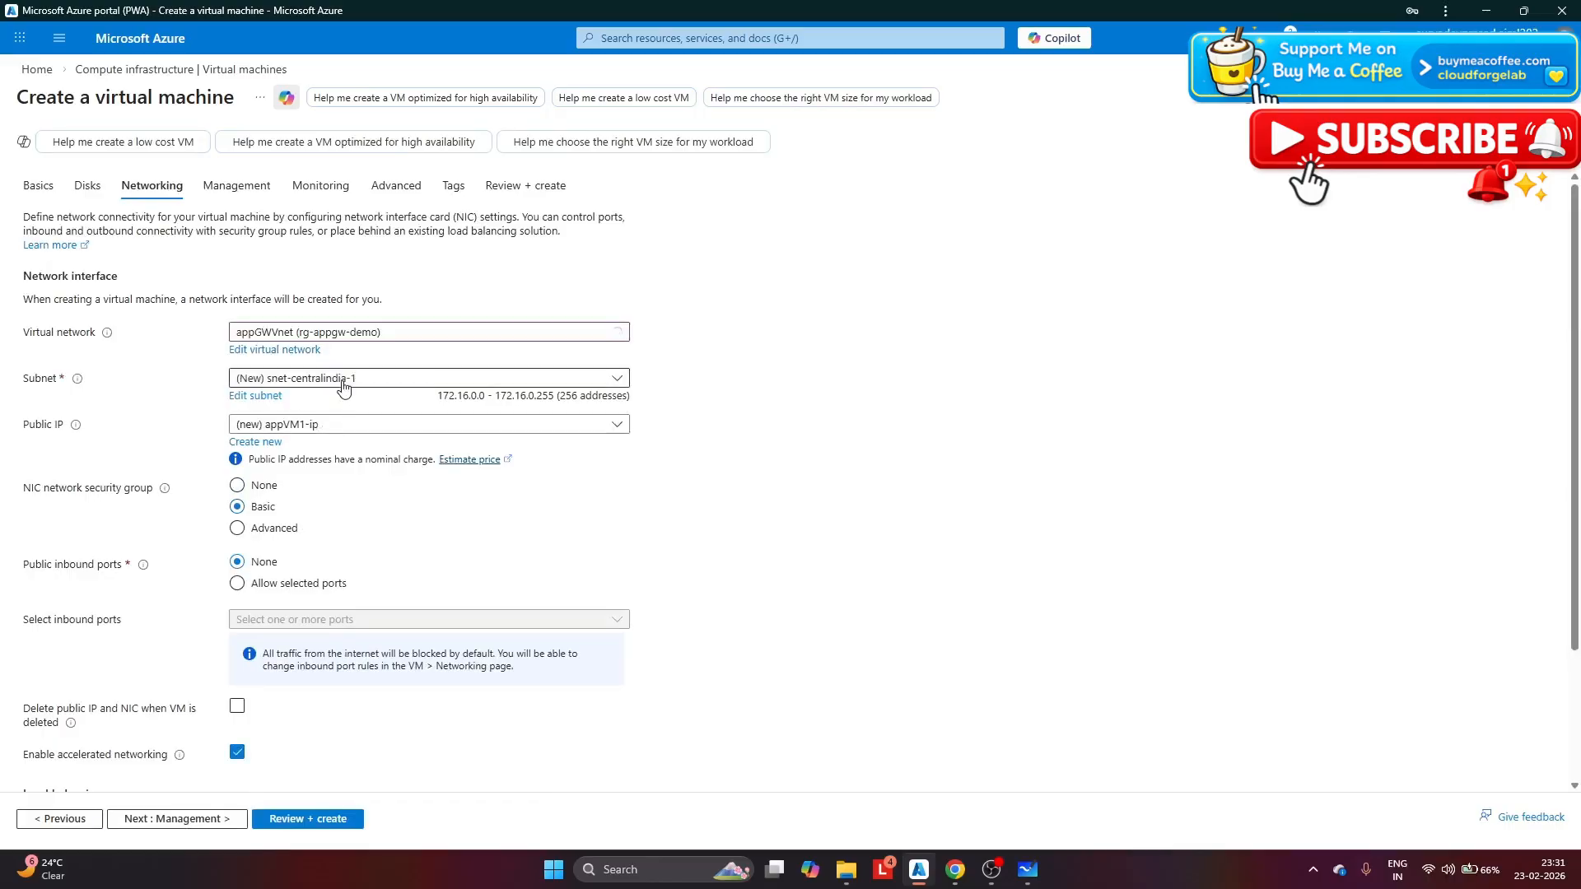
left_click(344, 381)
left_click(309, 458)
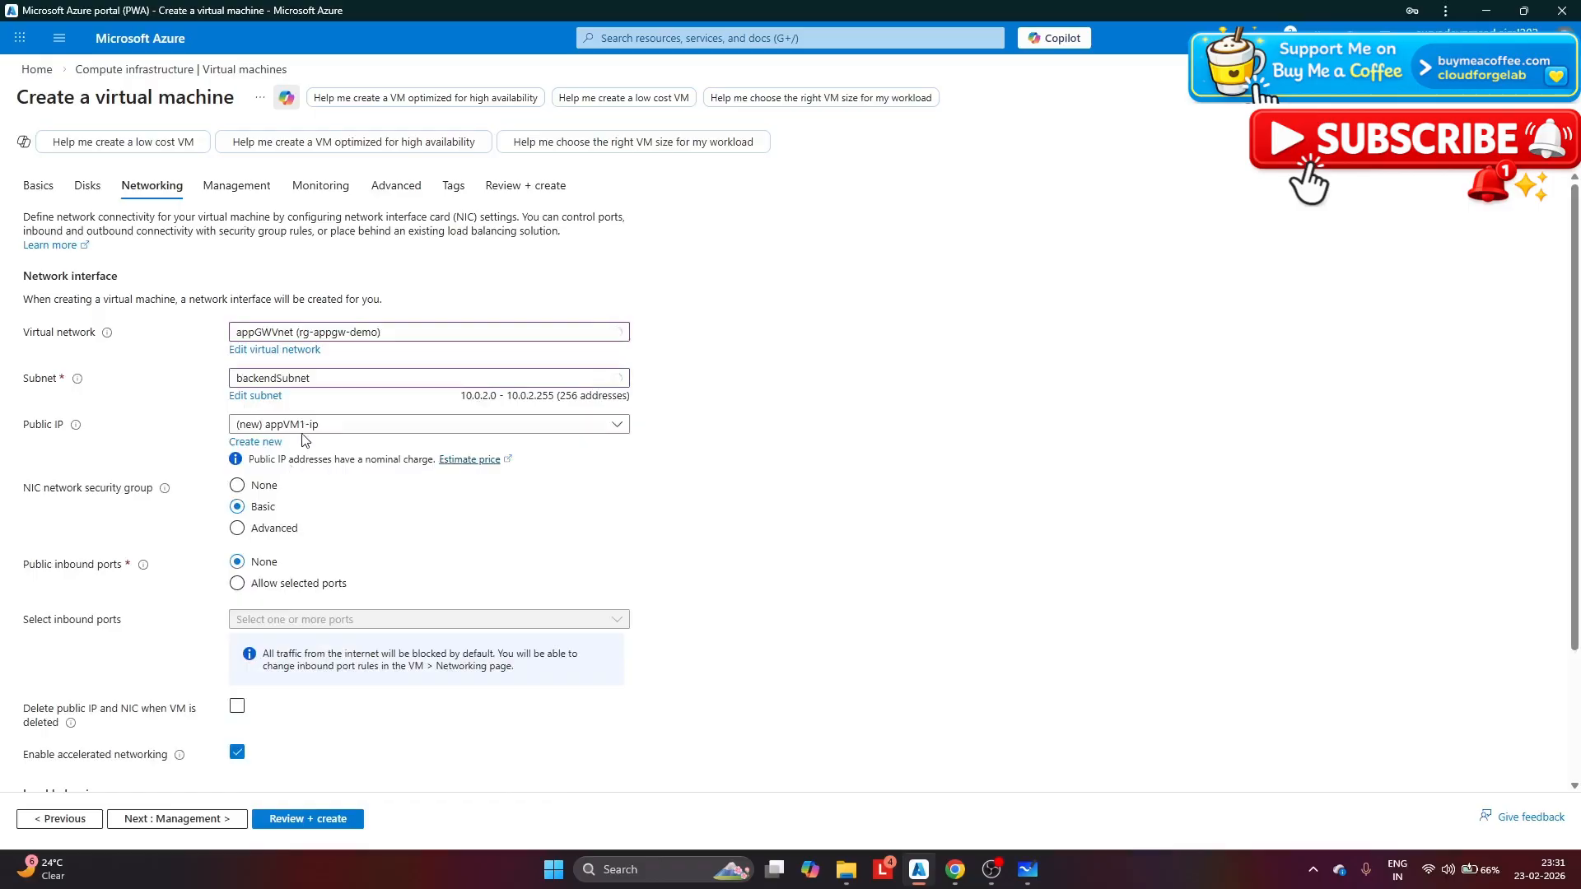
Set the NIC network security group to Advanced and start creating a new security group for it.
scroll(304, 440, "down", 2)
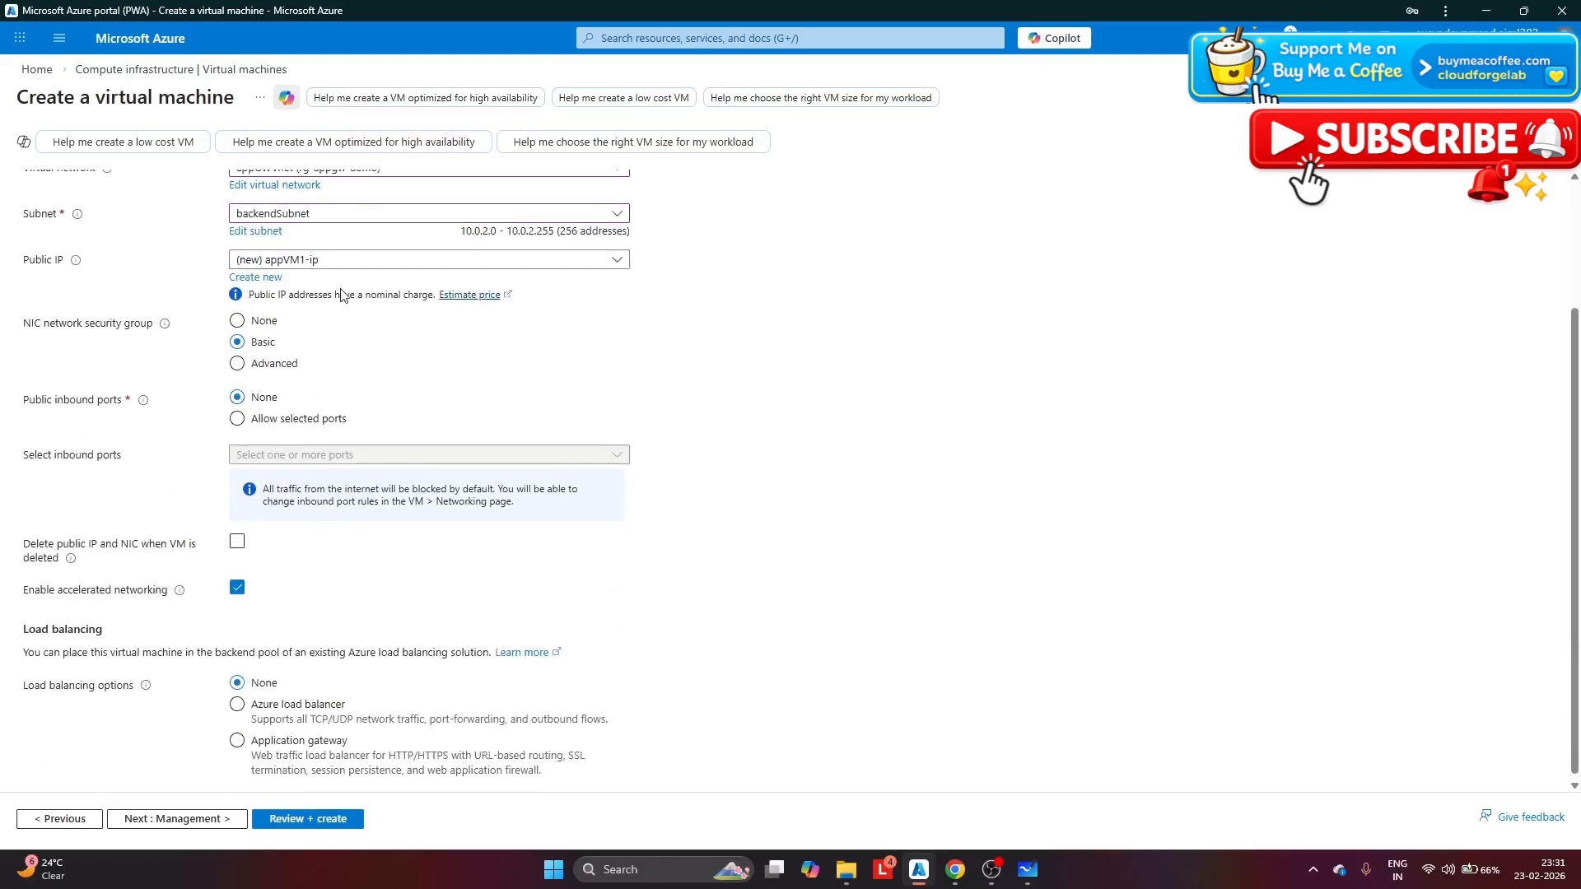
left_click(237, 364)
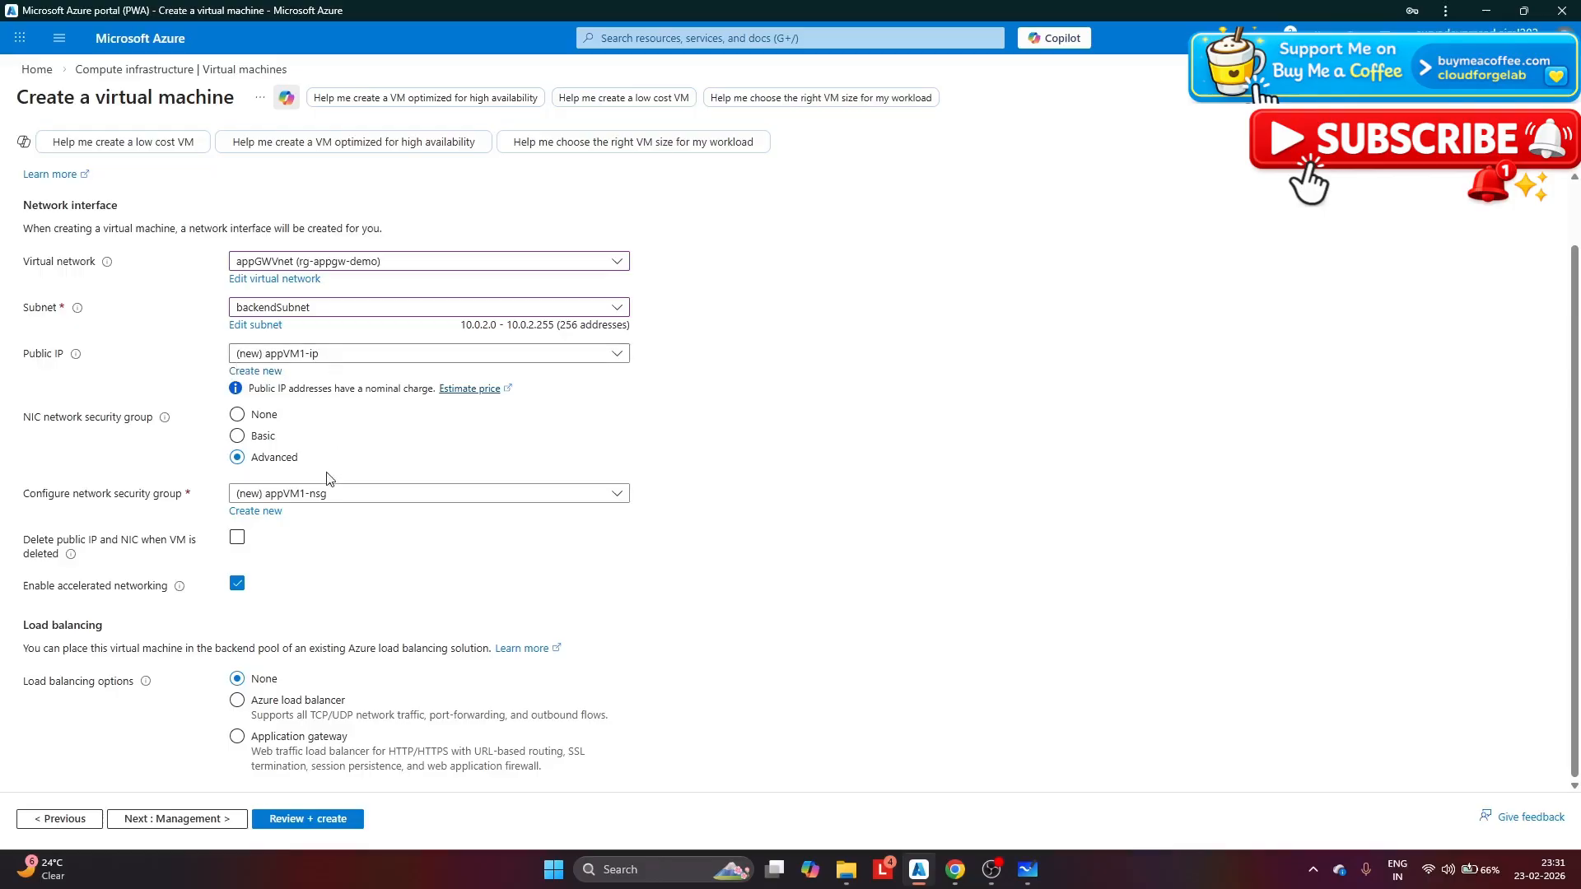
left_click(276, 518)
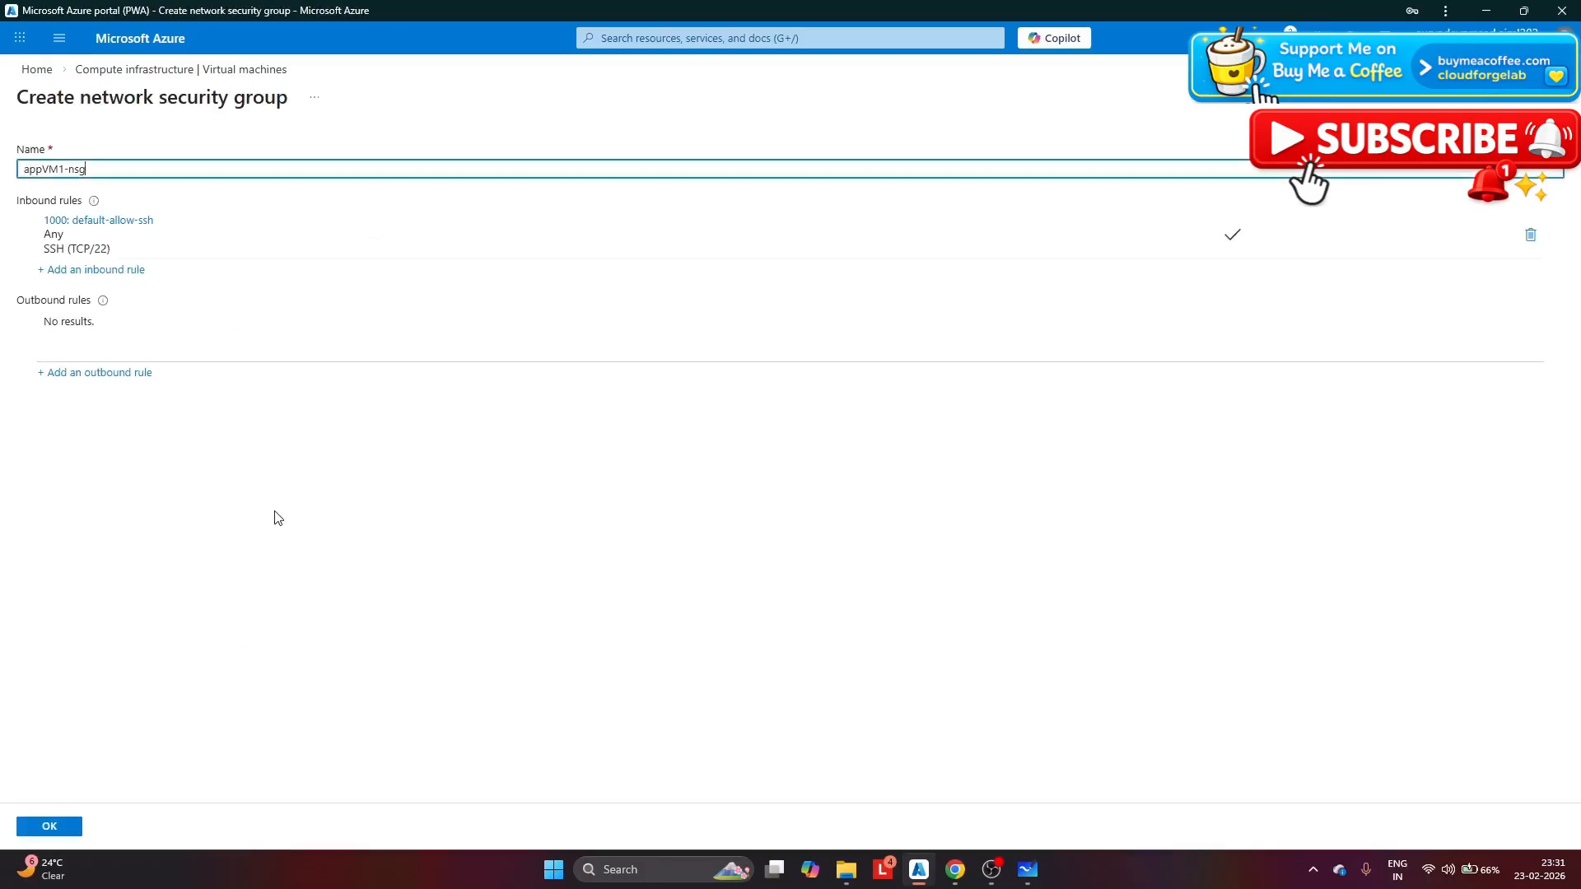
Start a new inbound rule for the appVM1-nsg security group and set its service to HTTP.
left_click(116, 270)
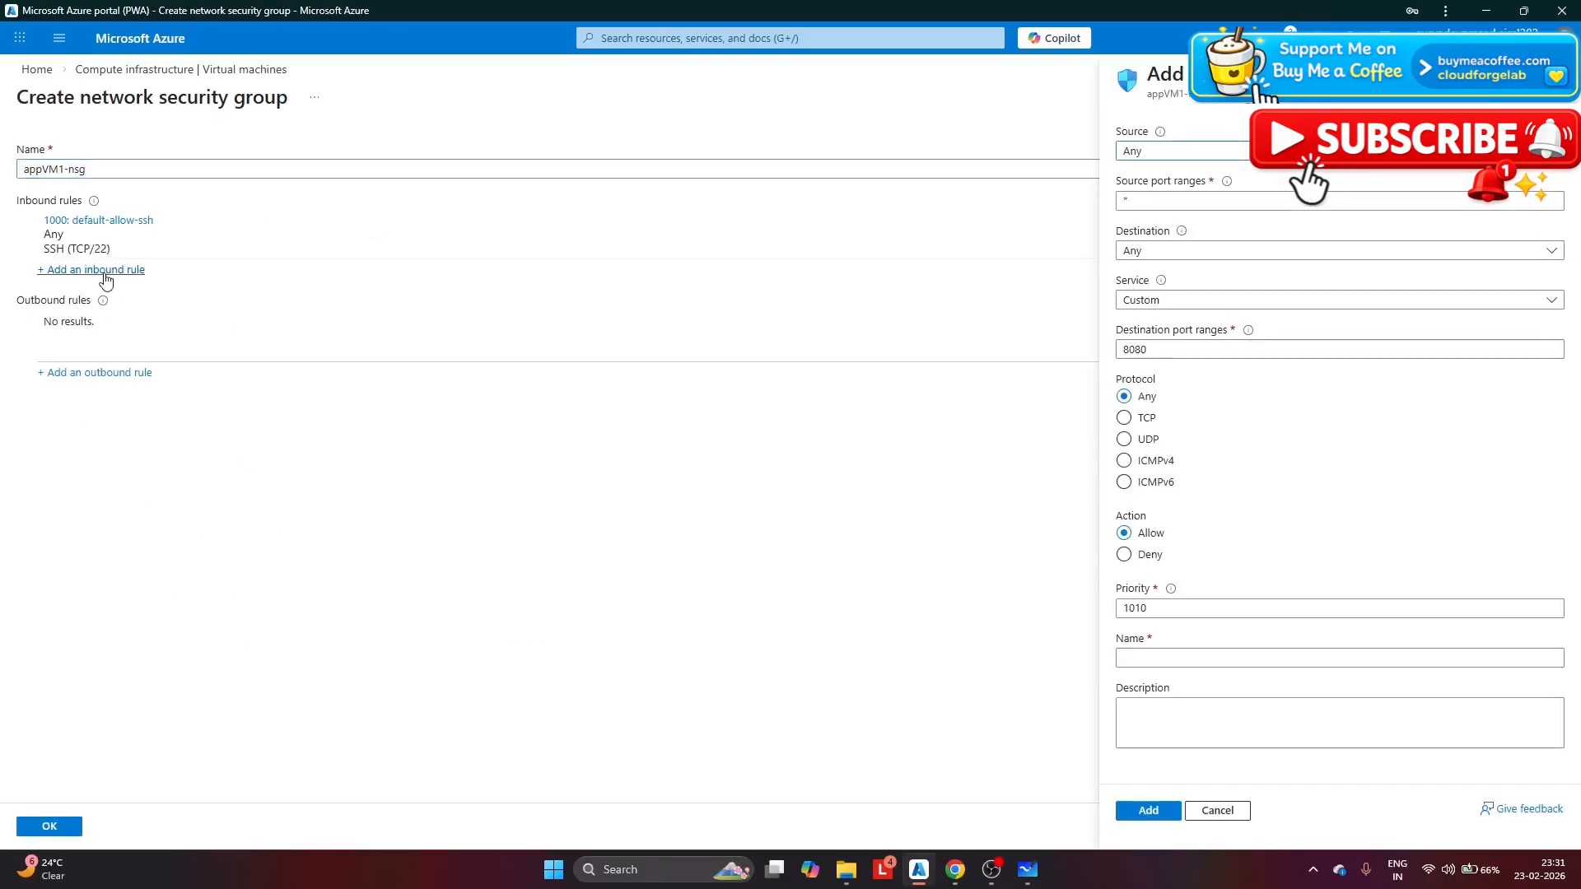
left_click(1178, 251)
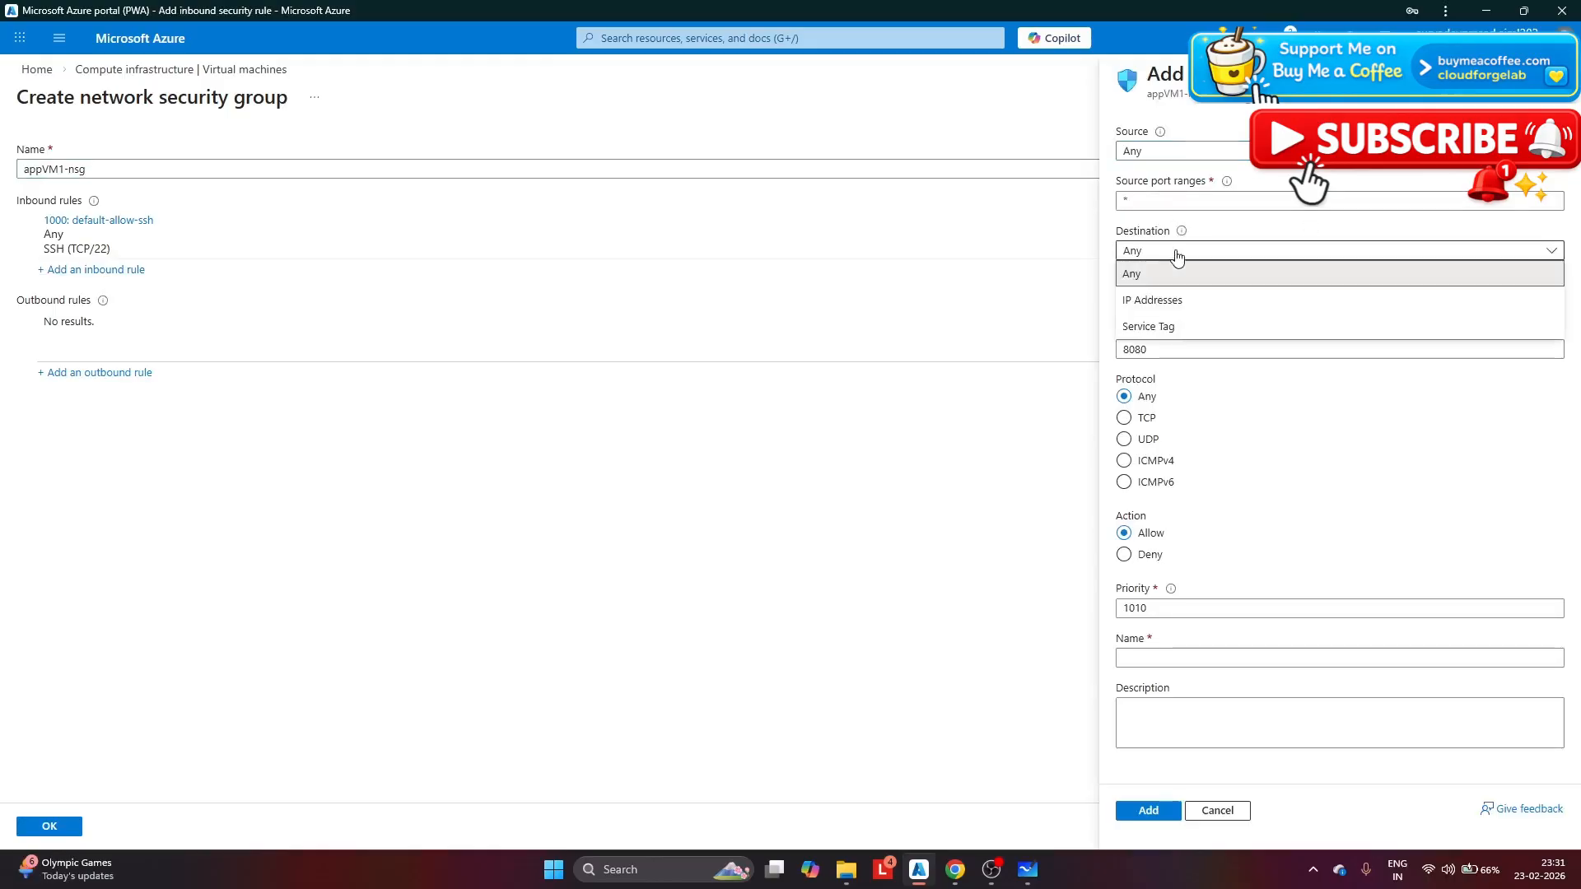
left_click(1217, 238)
left_click(1218, 298)
left_click(1175, 326)
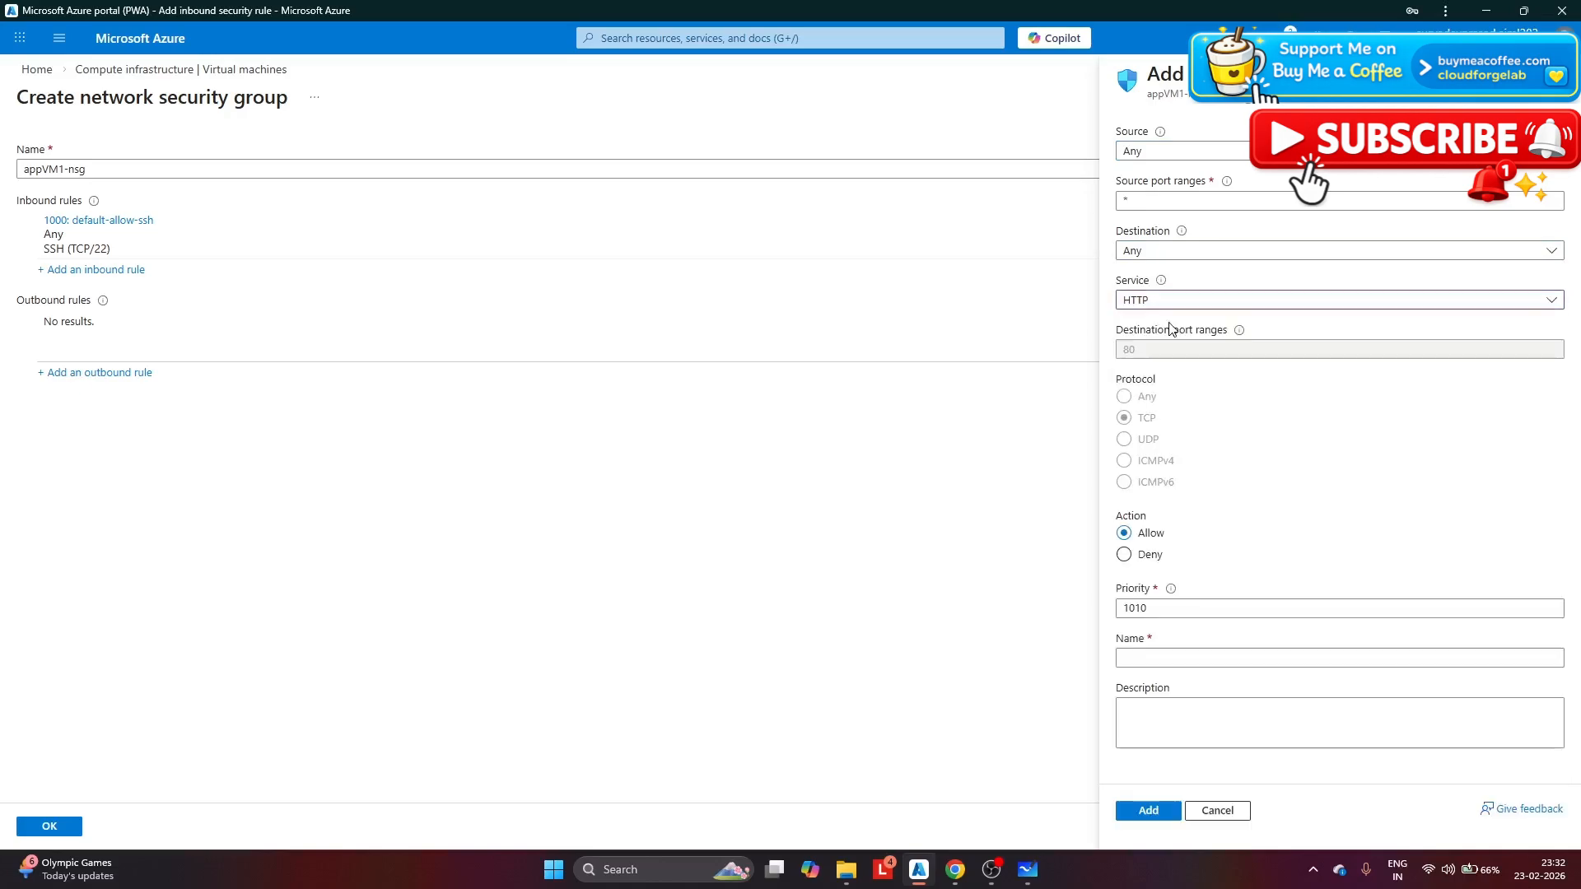
Give the inbound rule priority 100 and the name AllowHTTP, add it, and confirm the new security group.
double_click(1177, 616)
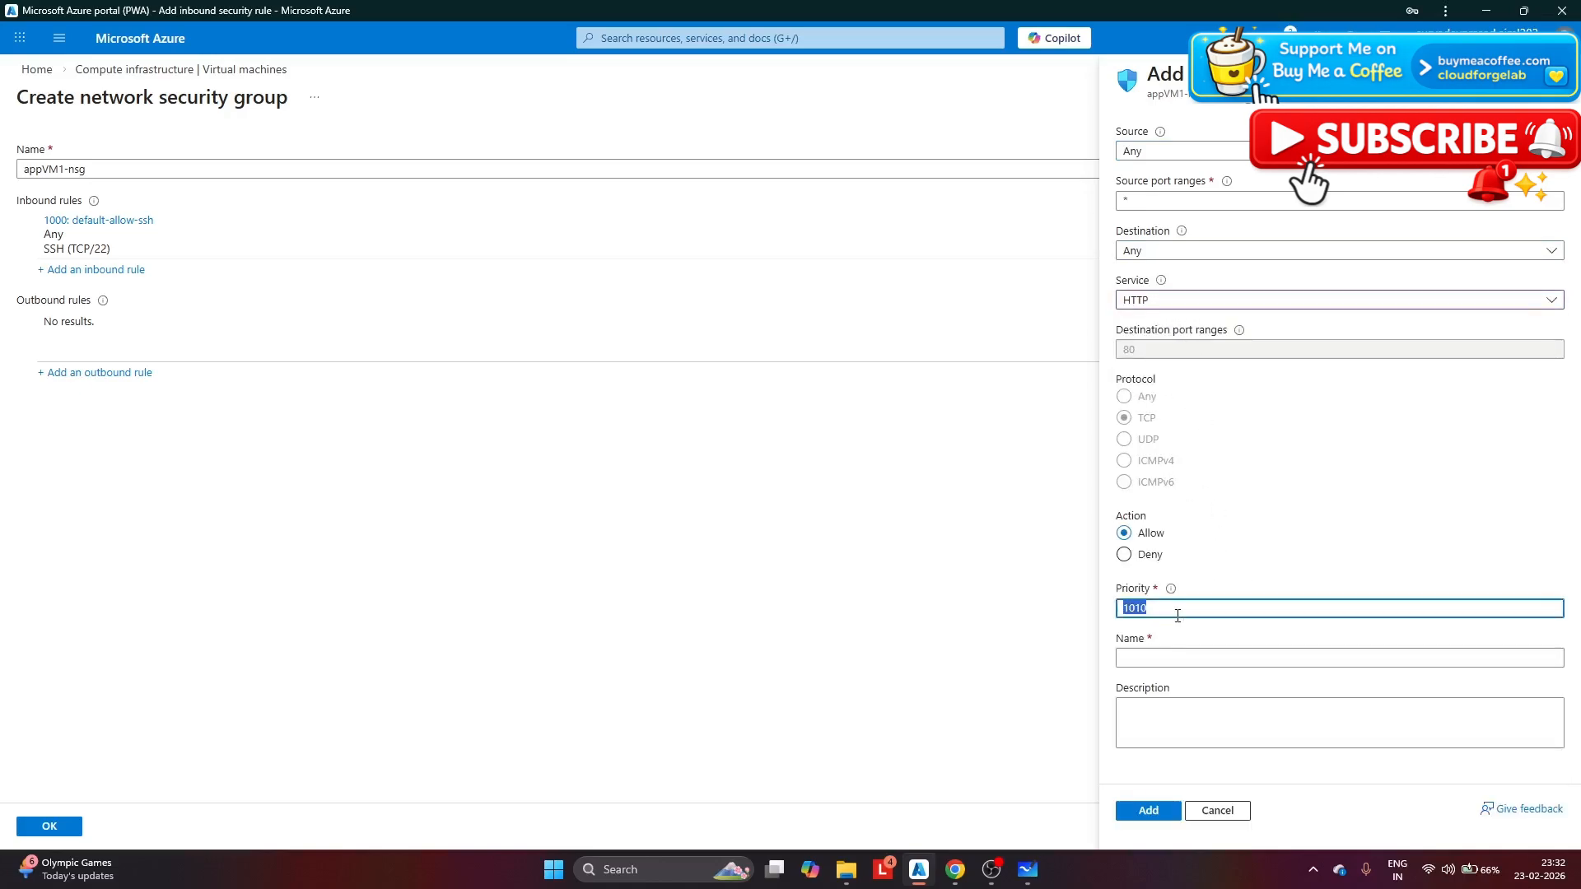
type("1")
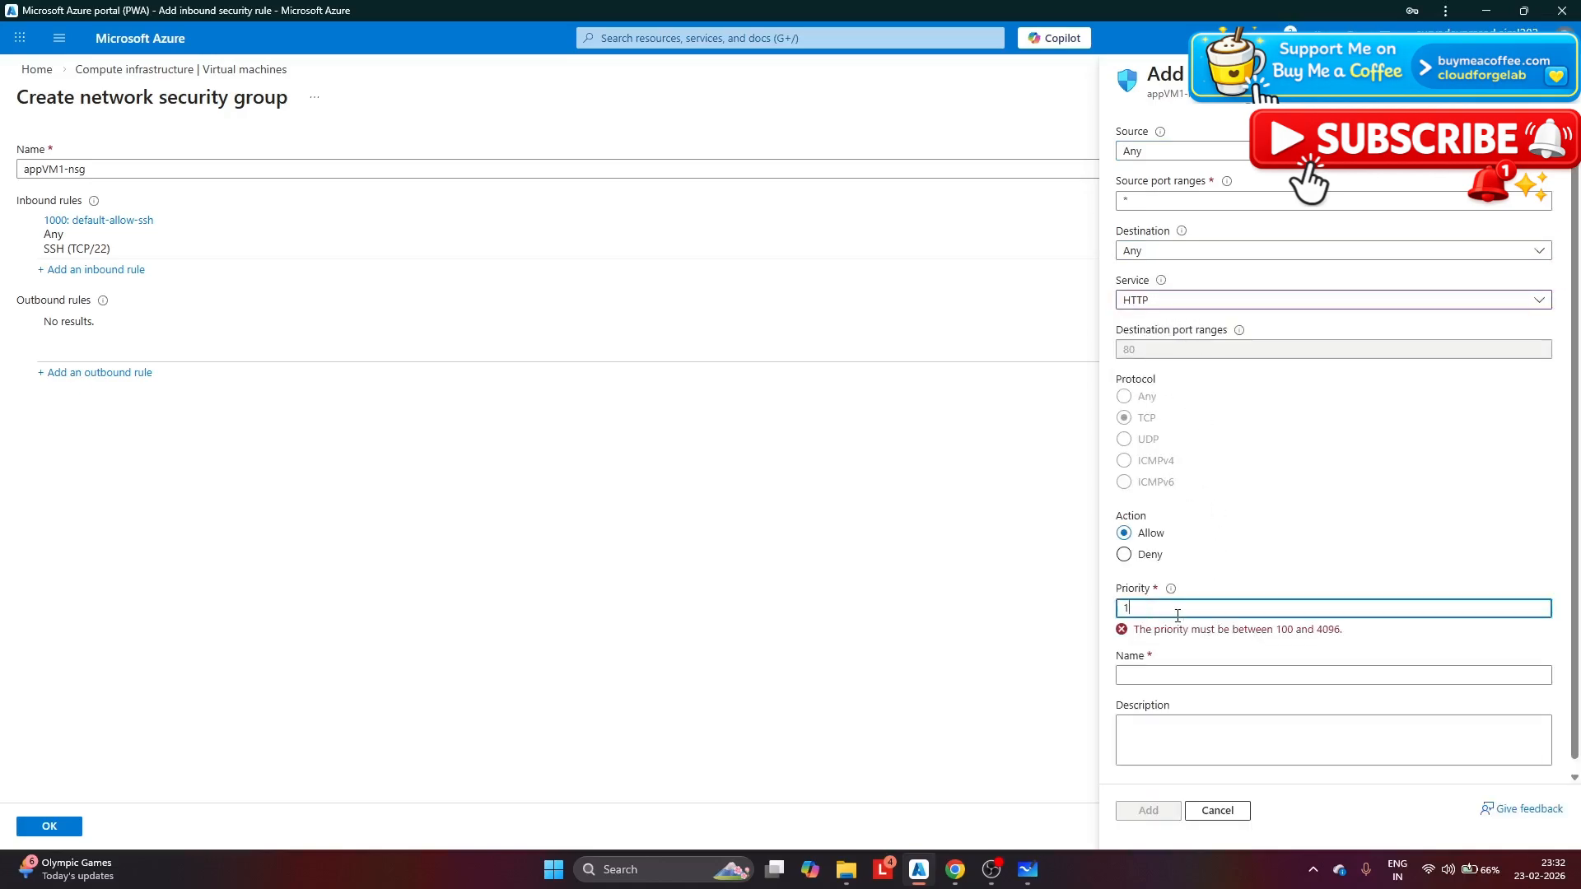
left_click(1158, 658)
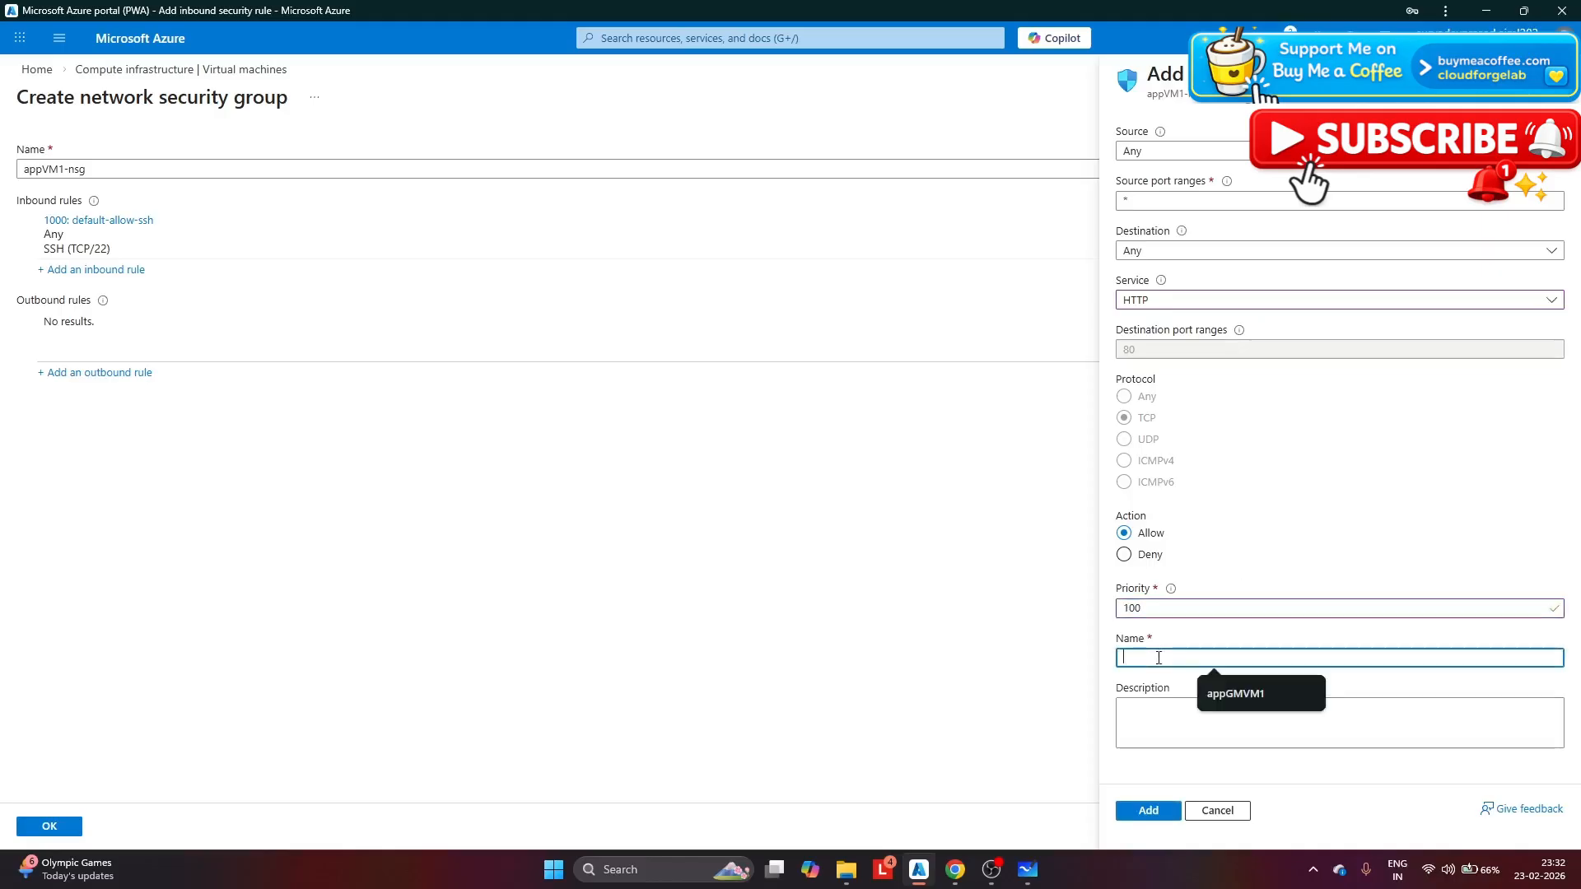
type("All")
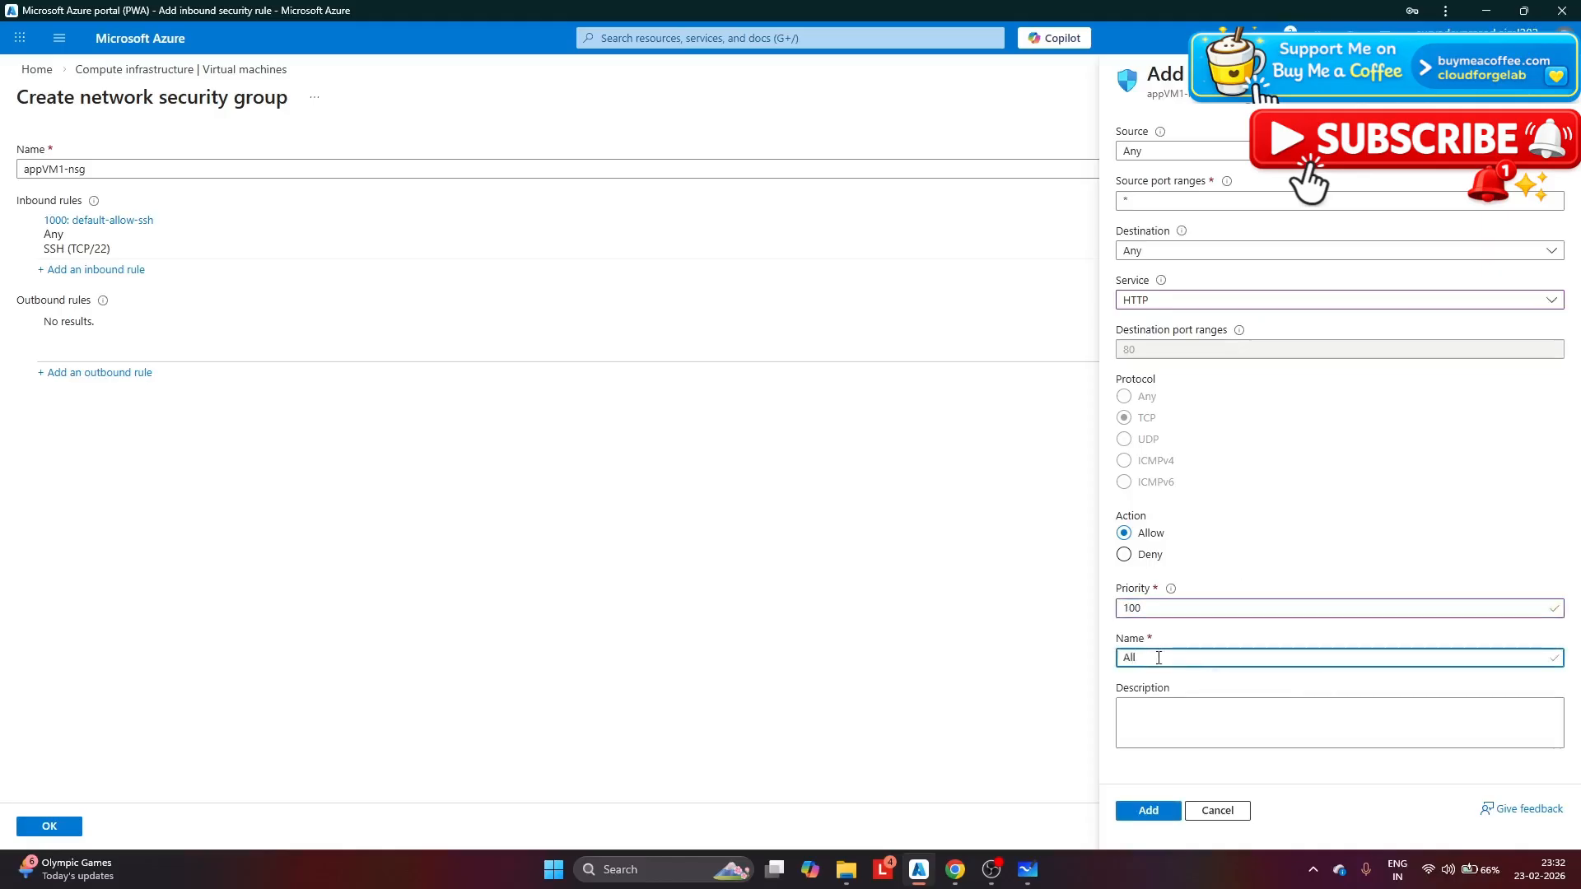
type("owHTTP")
left_click(1161, 810)
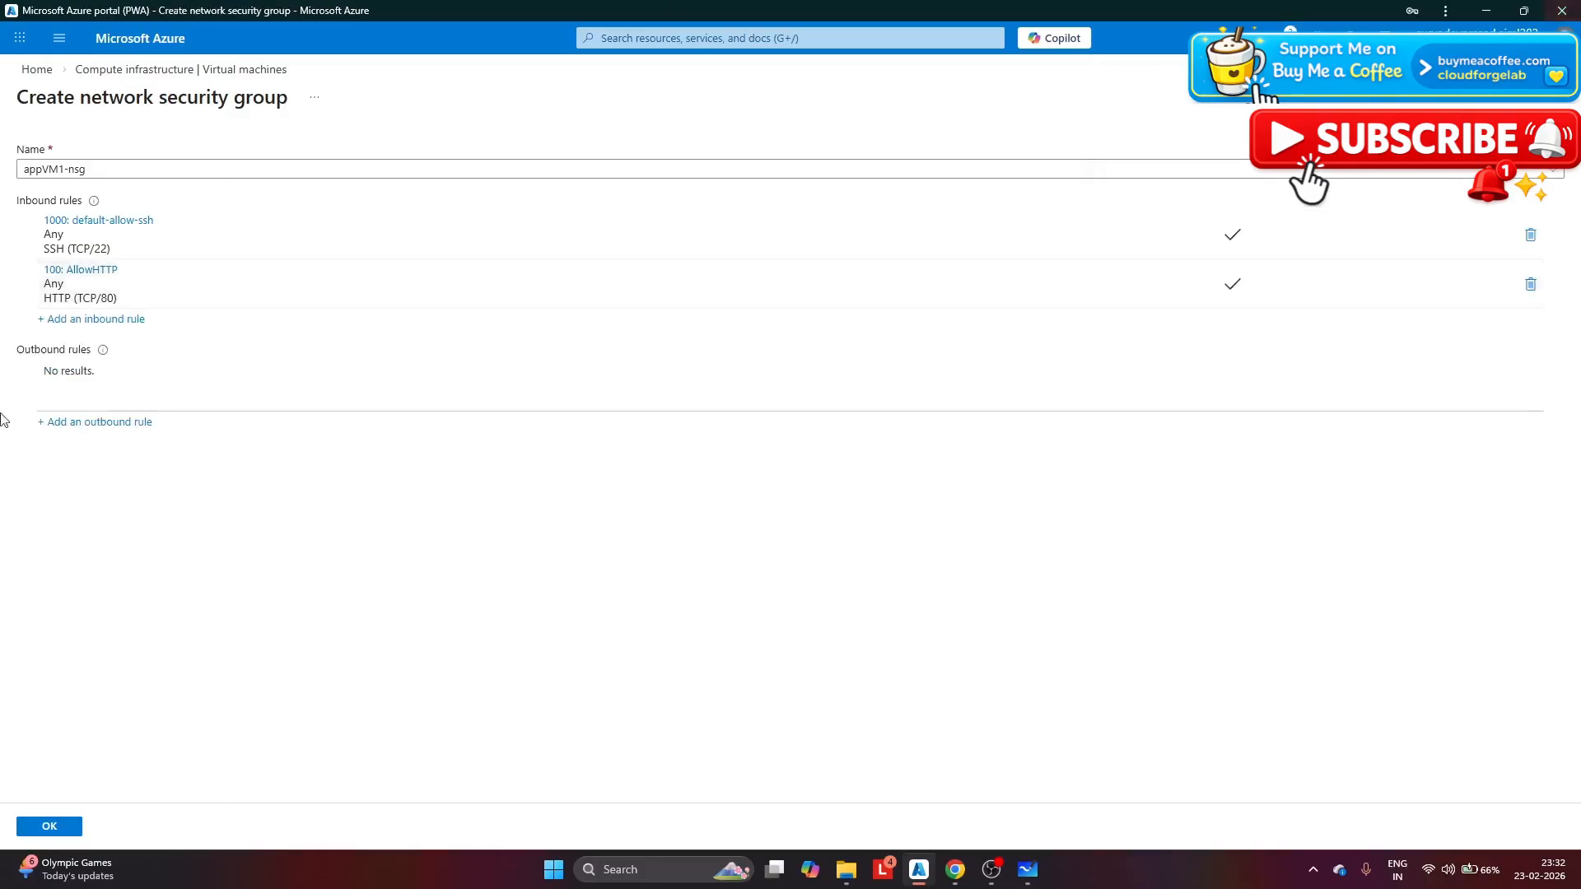
left_click(43, 827)
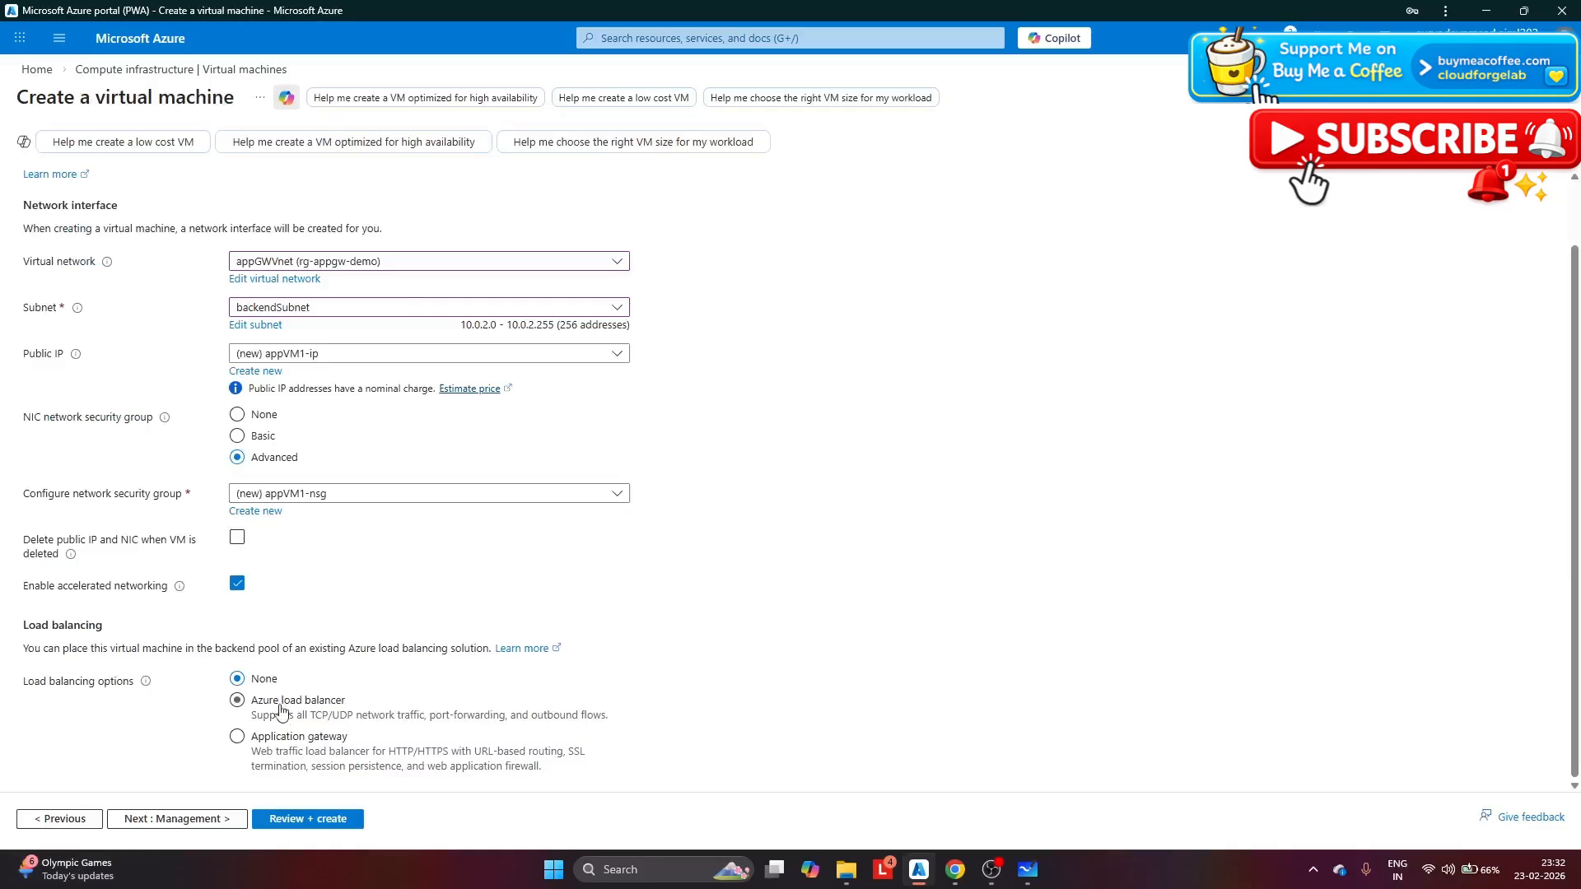
Place the virtual machine behind the application gateway appGWDemo, using the backend pool backendPool.
left_click(238, 738)
scroll(420, 531, "down", 2)
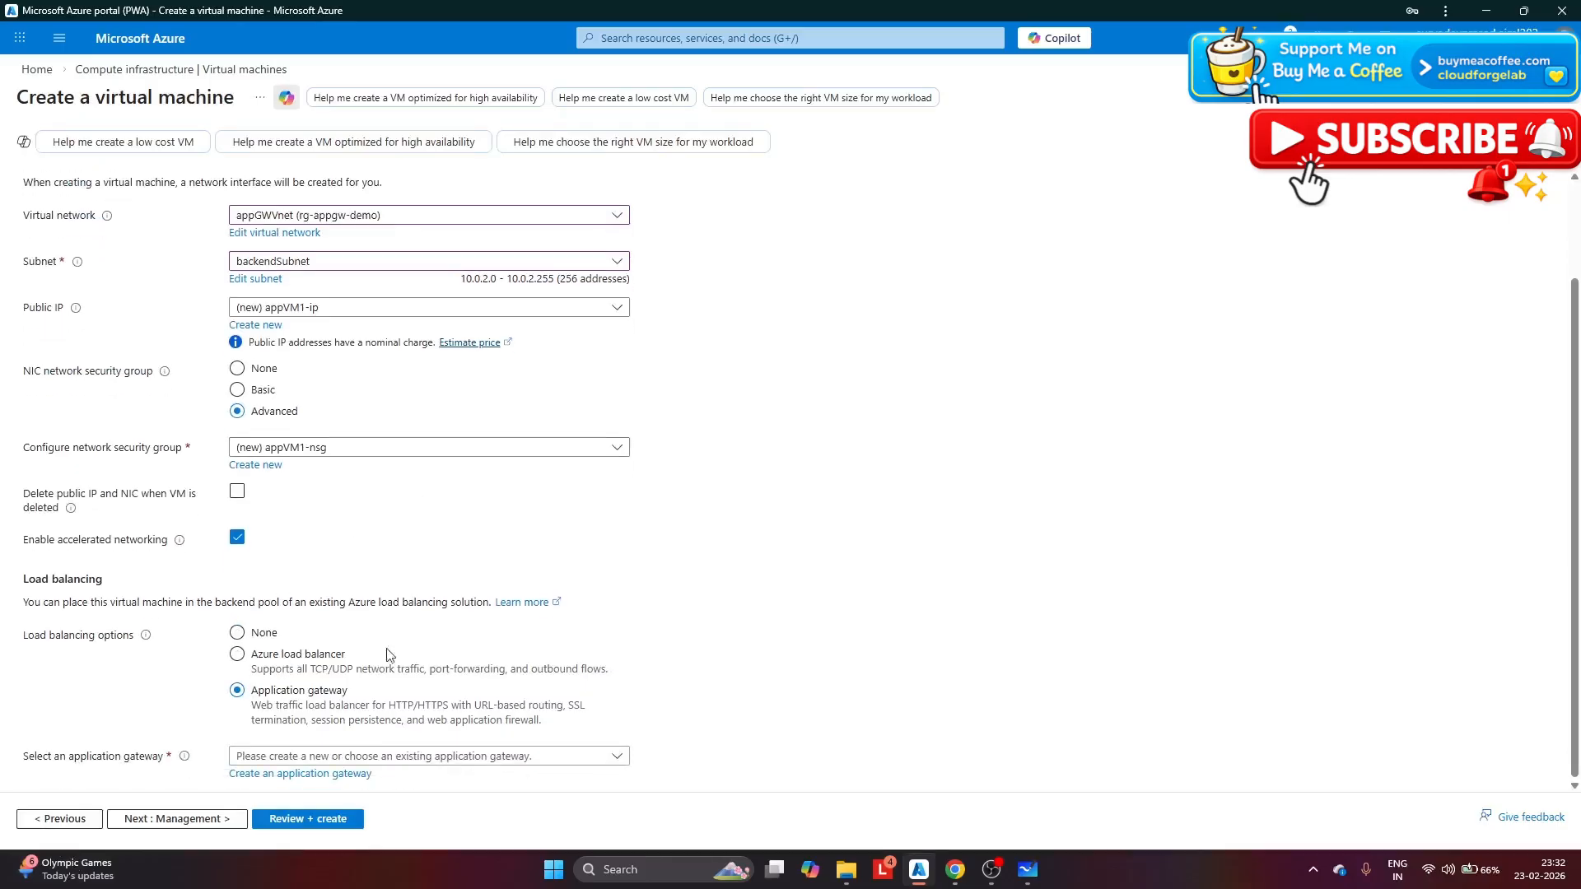
left_click(364, 759)
left_click(408, 573)
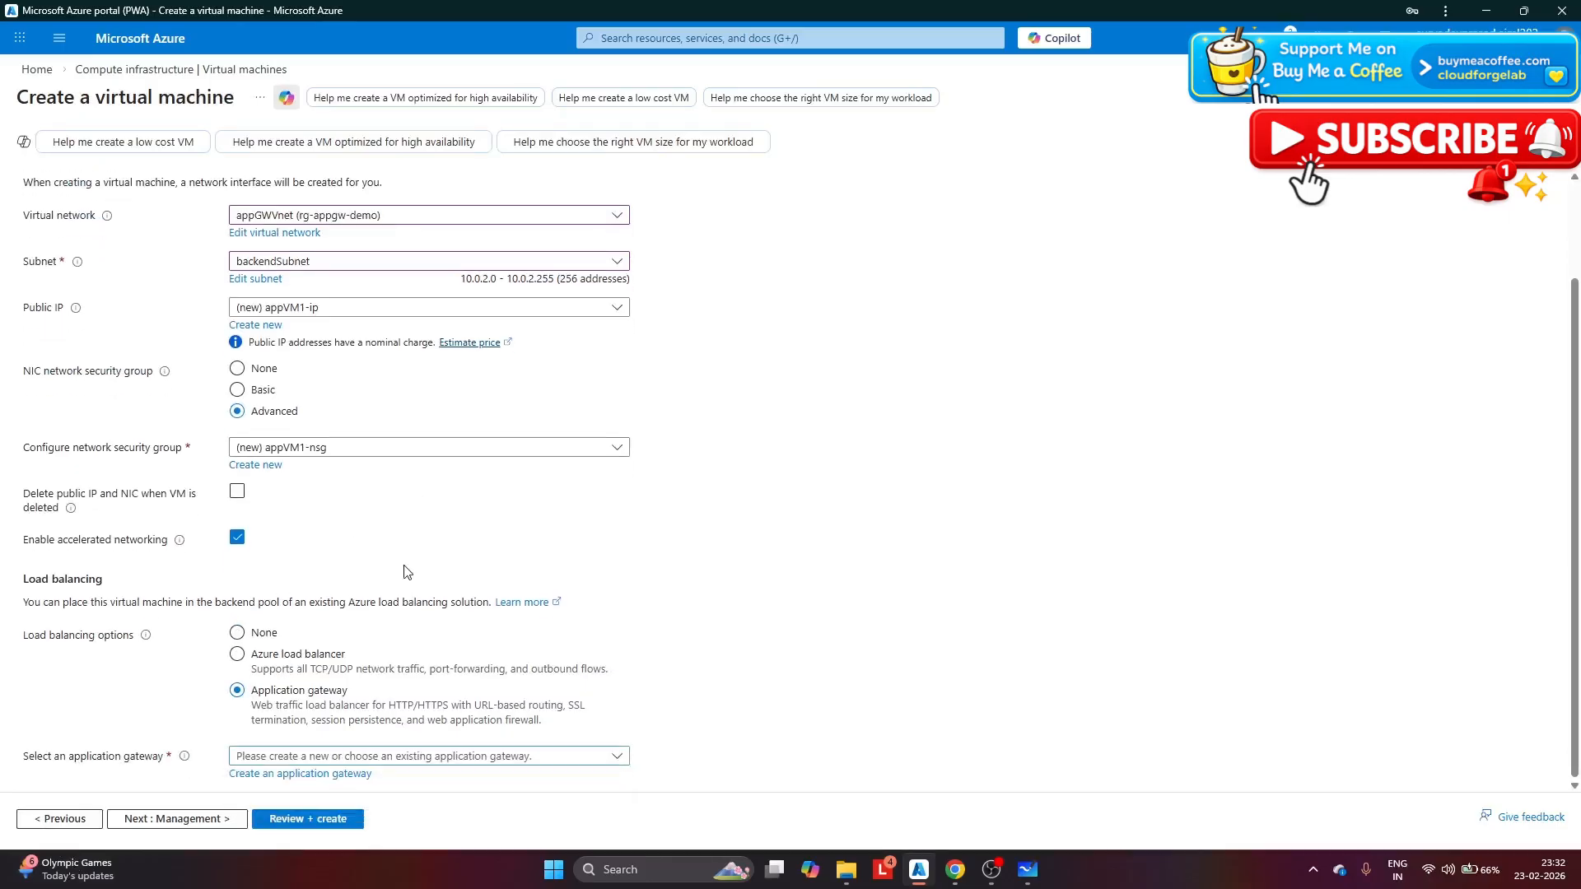
left_click(353, 756)
left_click(306, 813)
scroll(448, 539, "down", 1)
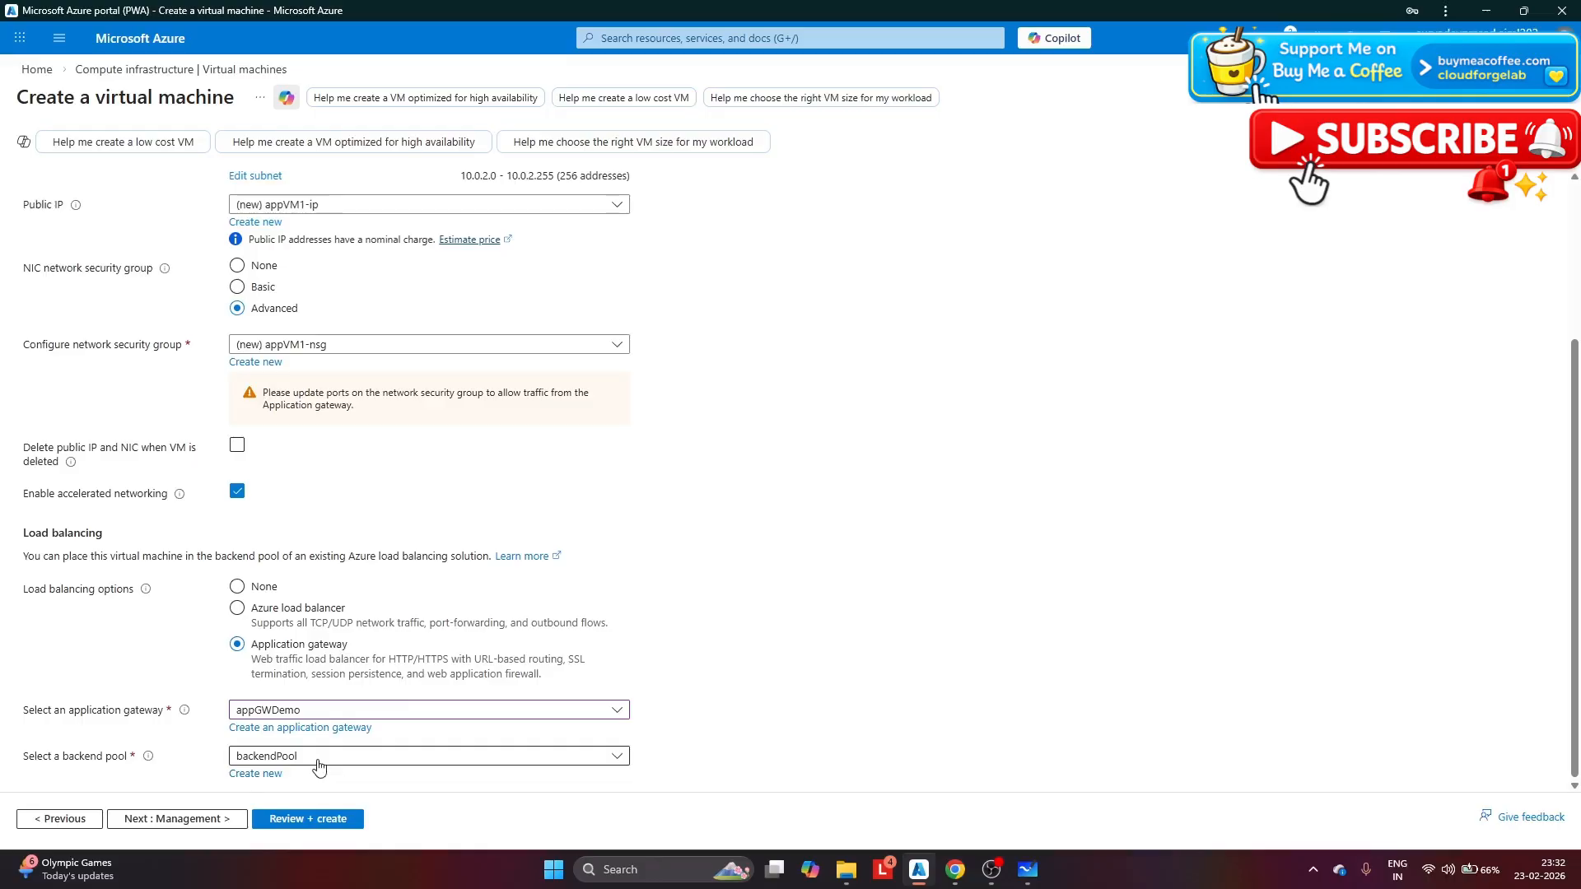
Disable boot diagnostics for the virtual machine, then validate its configuration and create it.
scroll(387, 519, "up", 3)
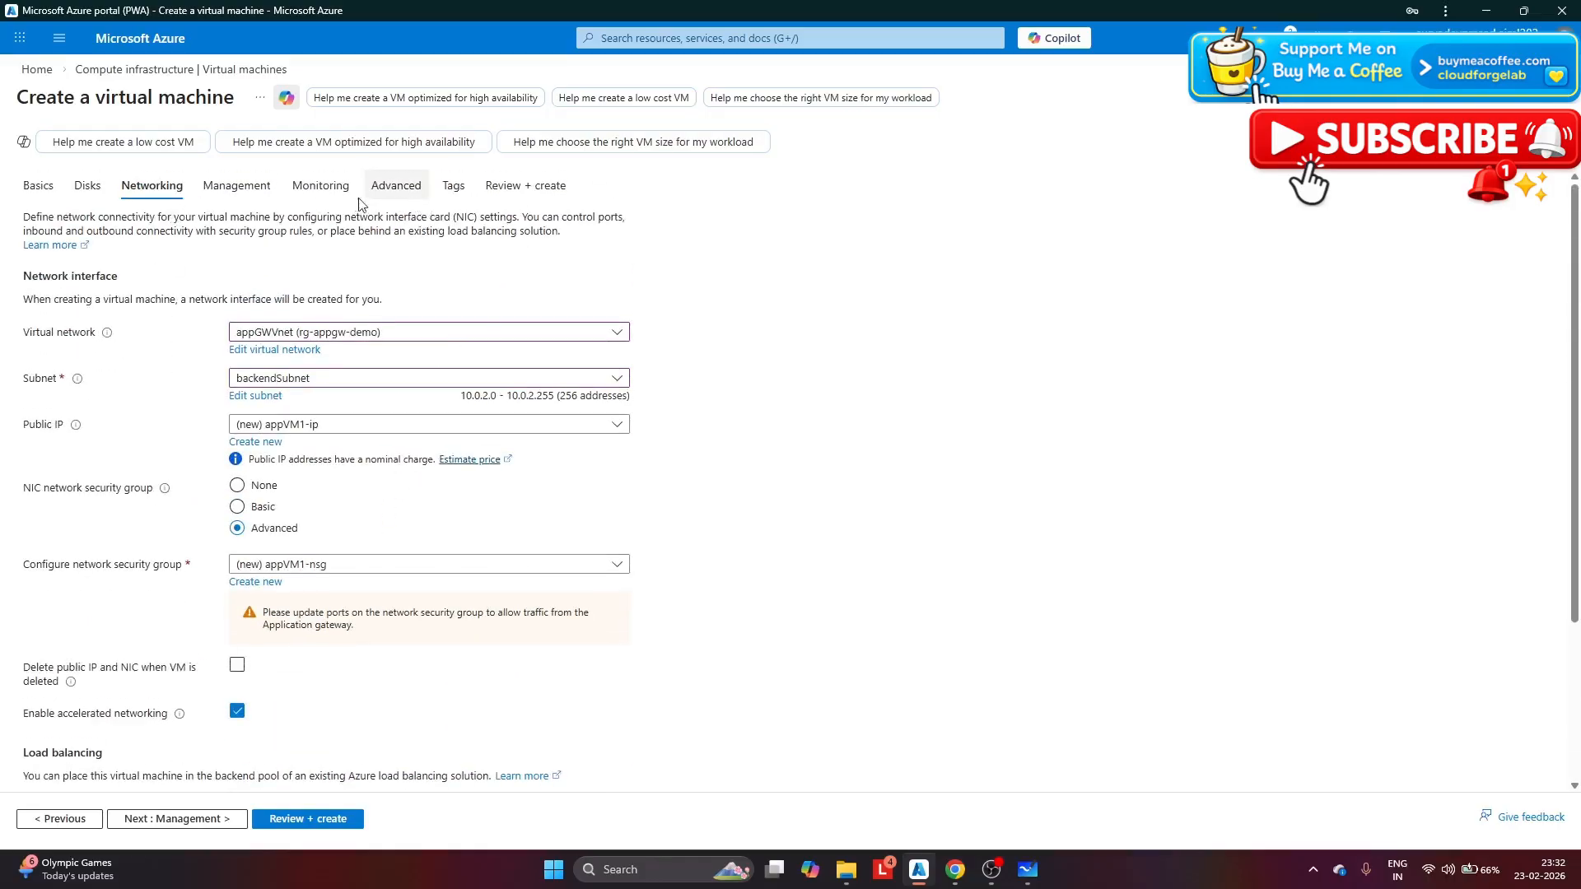
left_click(332, 194)
left_click(237, 378)
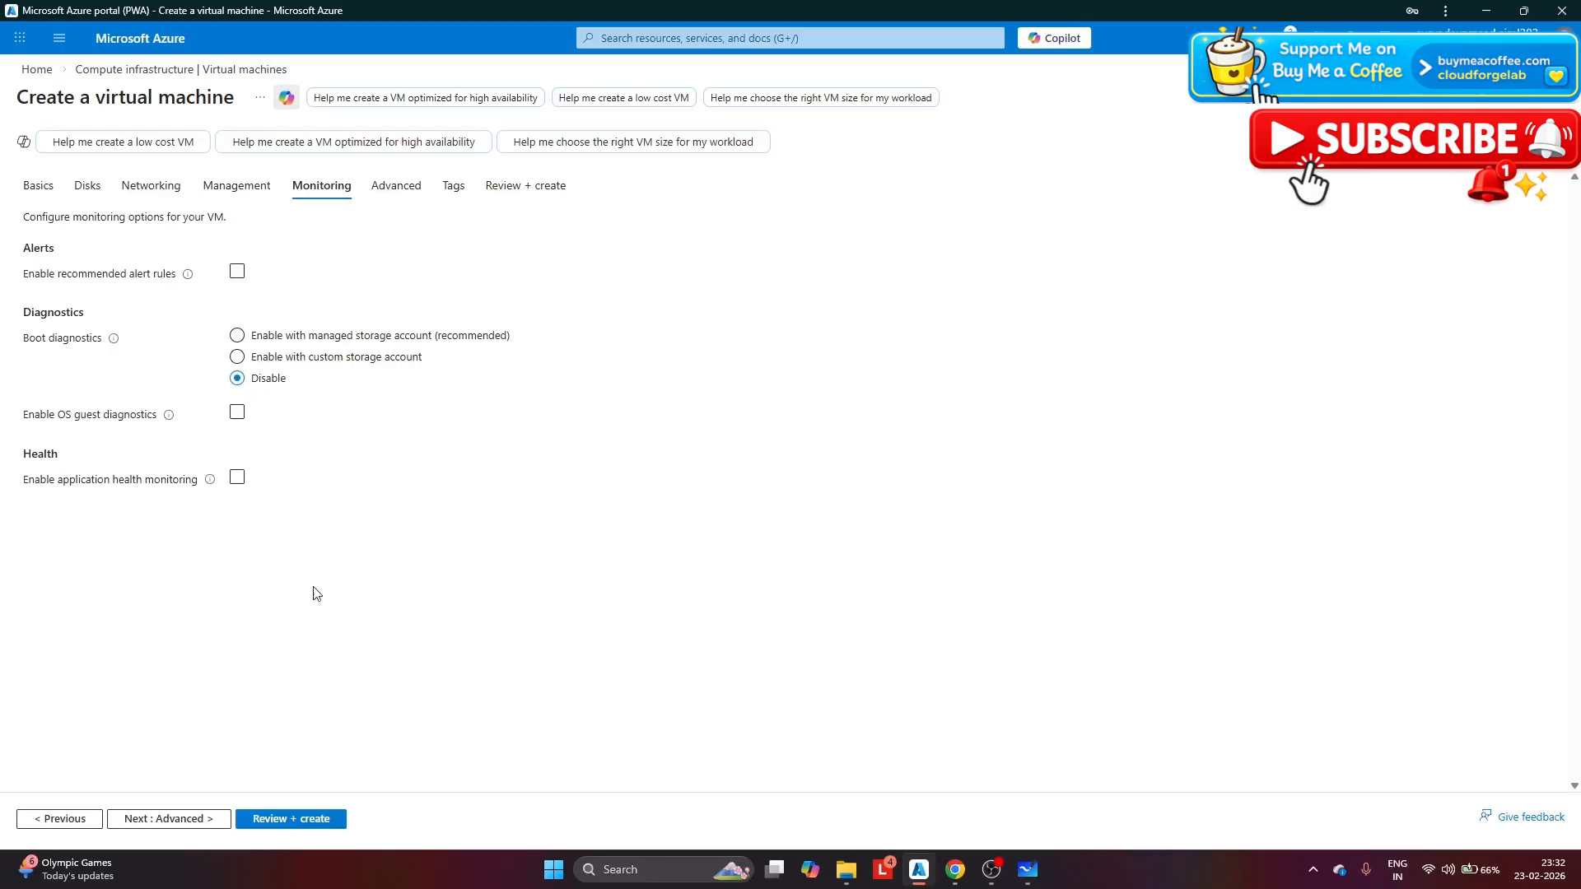
left_click(313, 819)
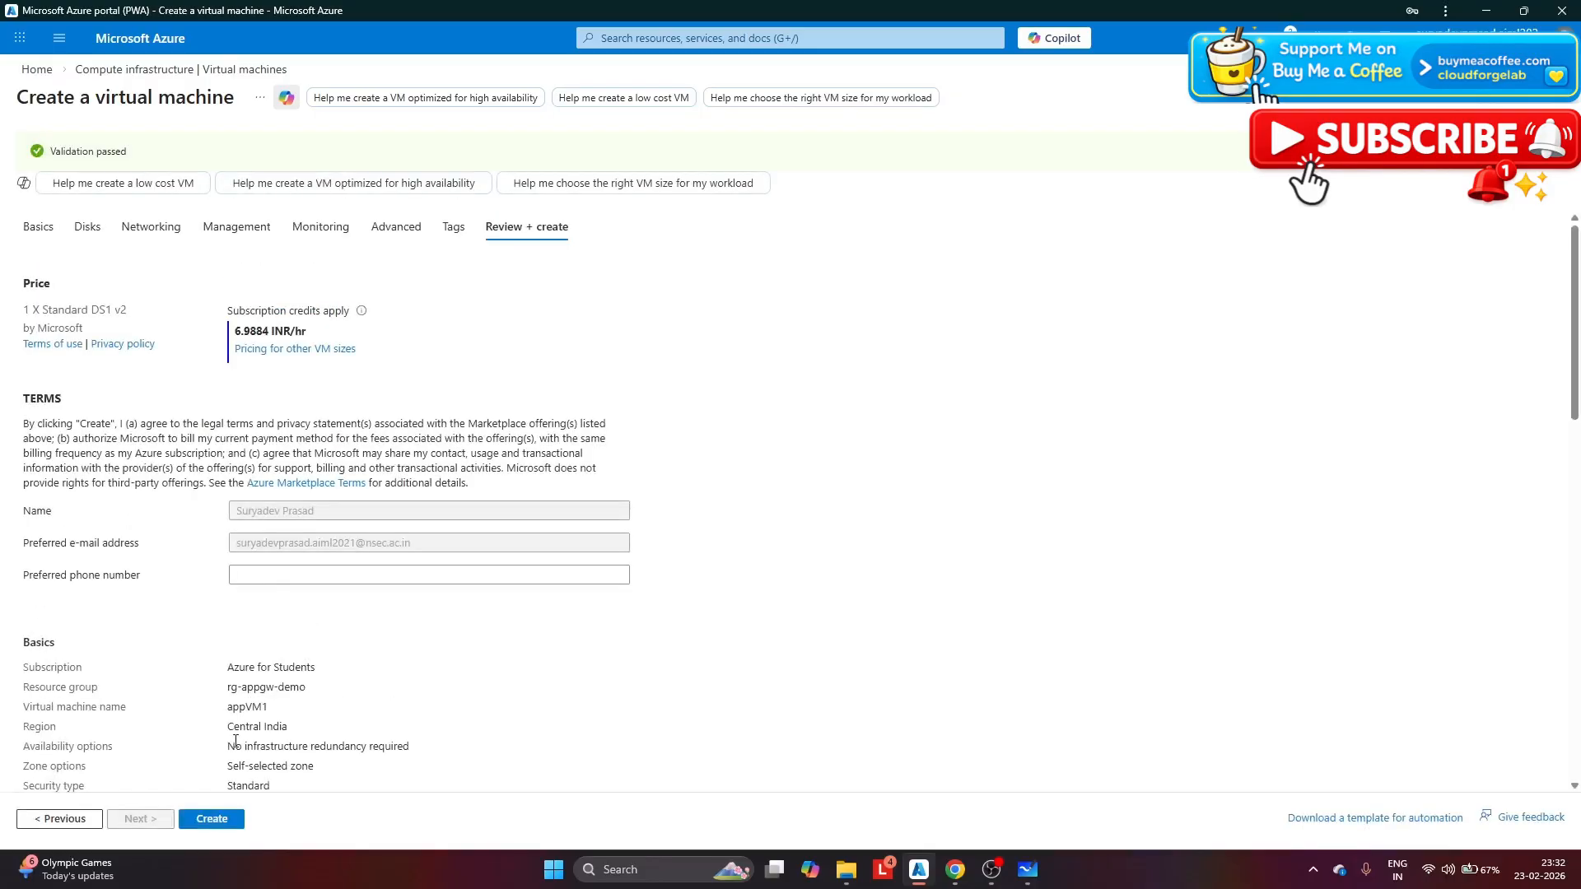
left_click(234, 817)
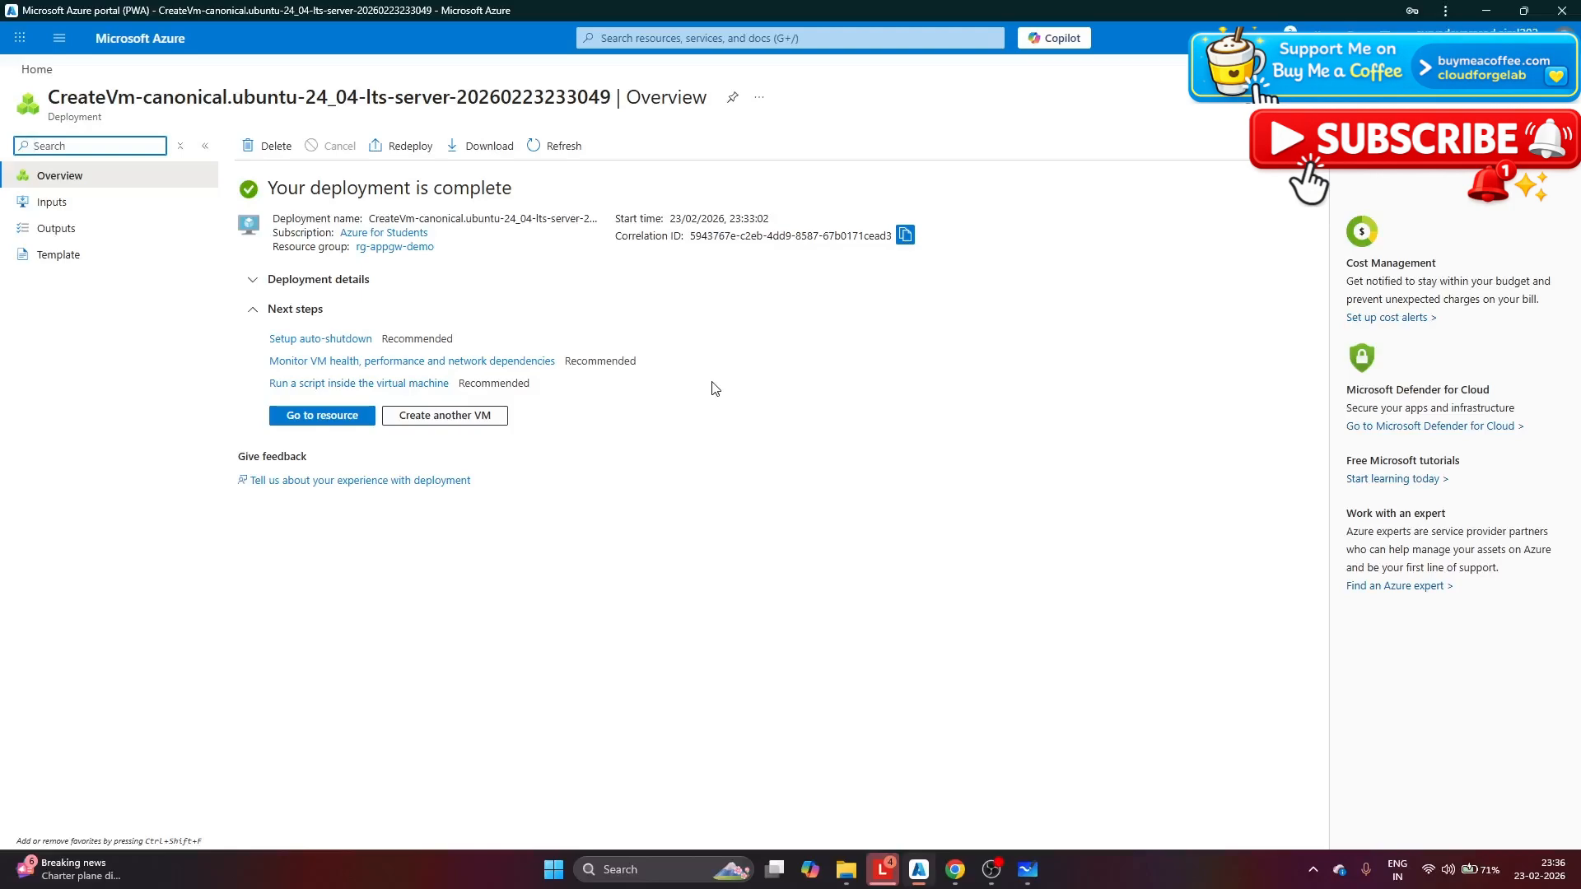
Start creating another virtual machine named appVM2 in the resource group rg-appgw-demo.
left_click(492, 414)
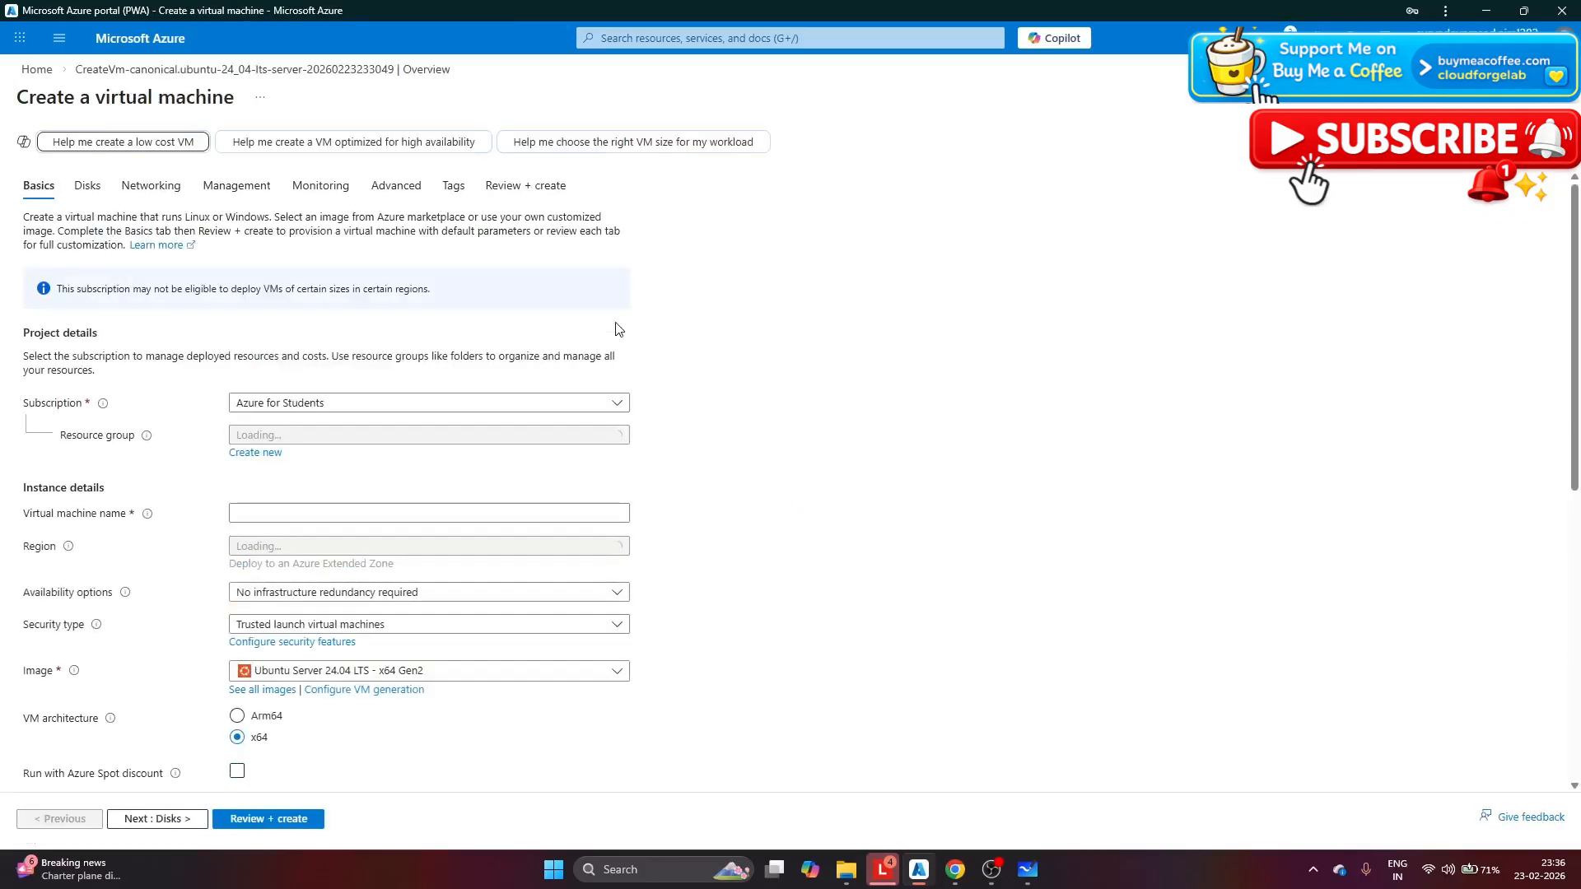
left_click(416, 434)
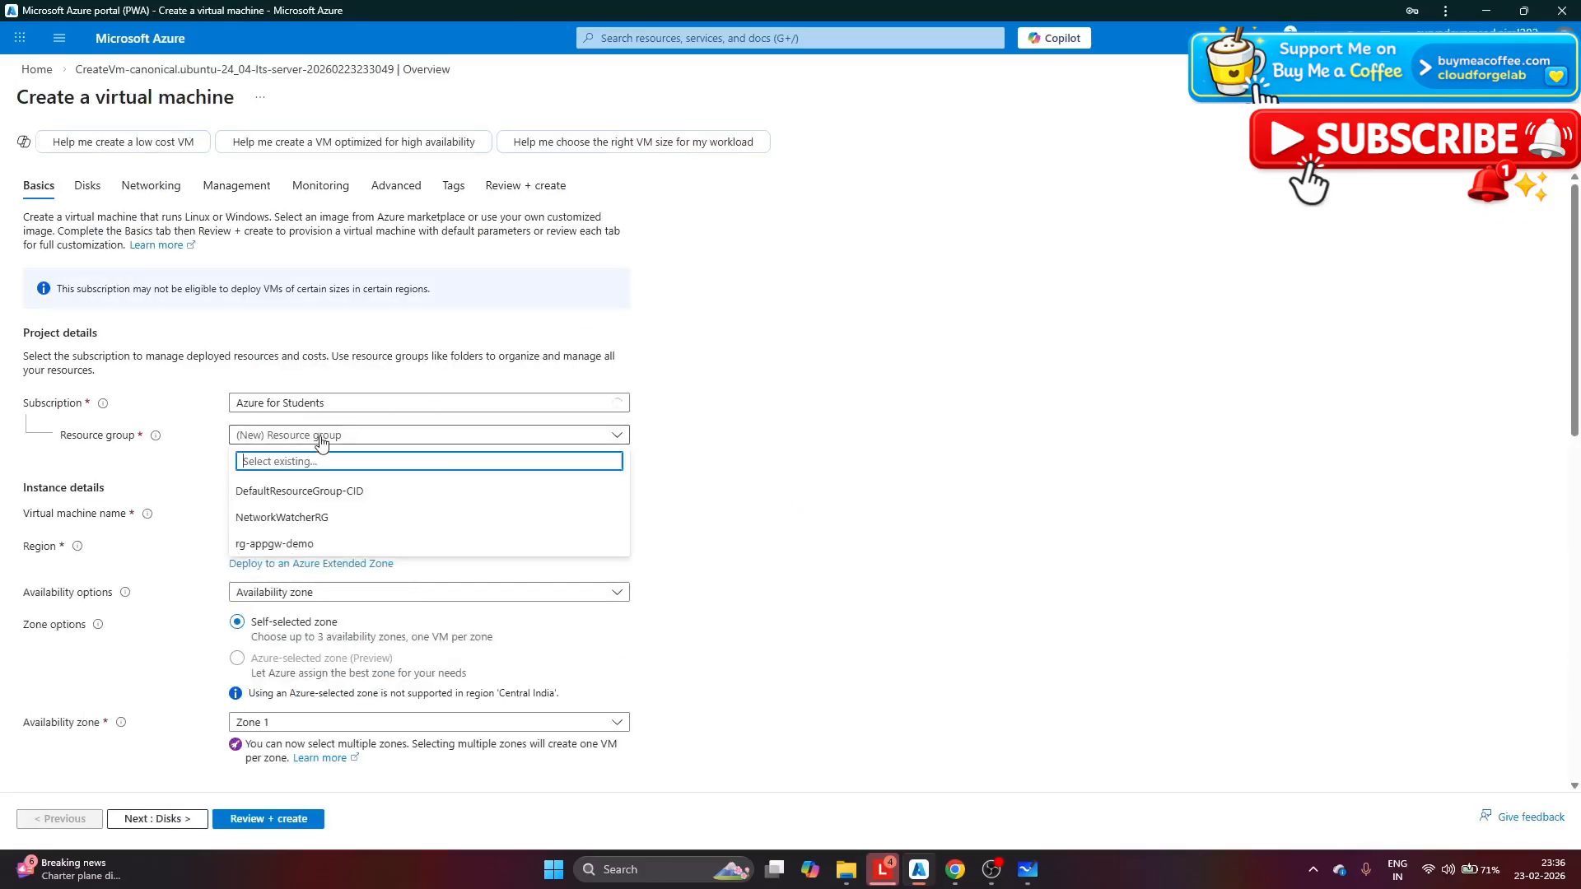
left_click(285, 543)
left_click(284, 505)
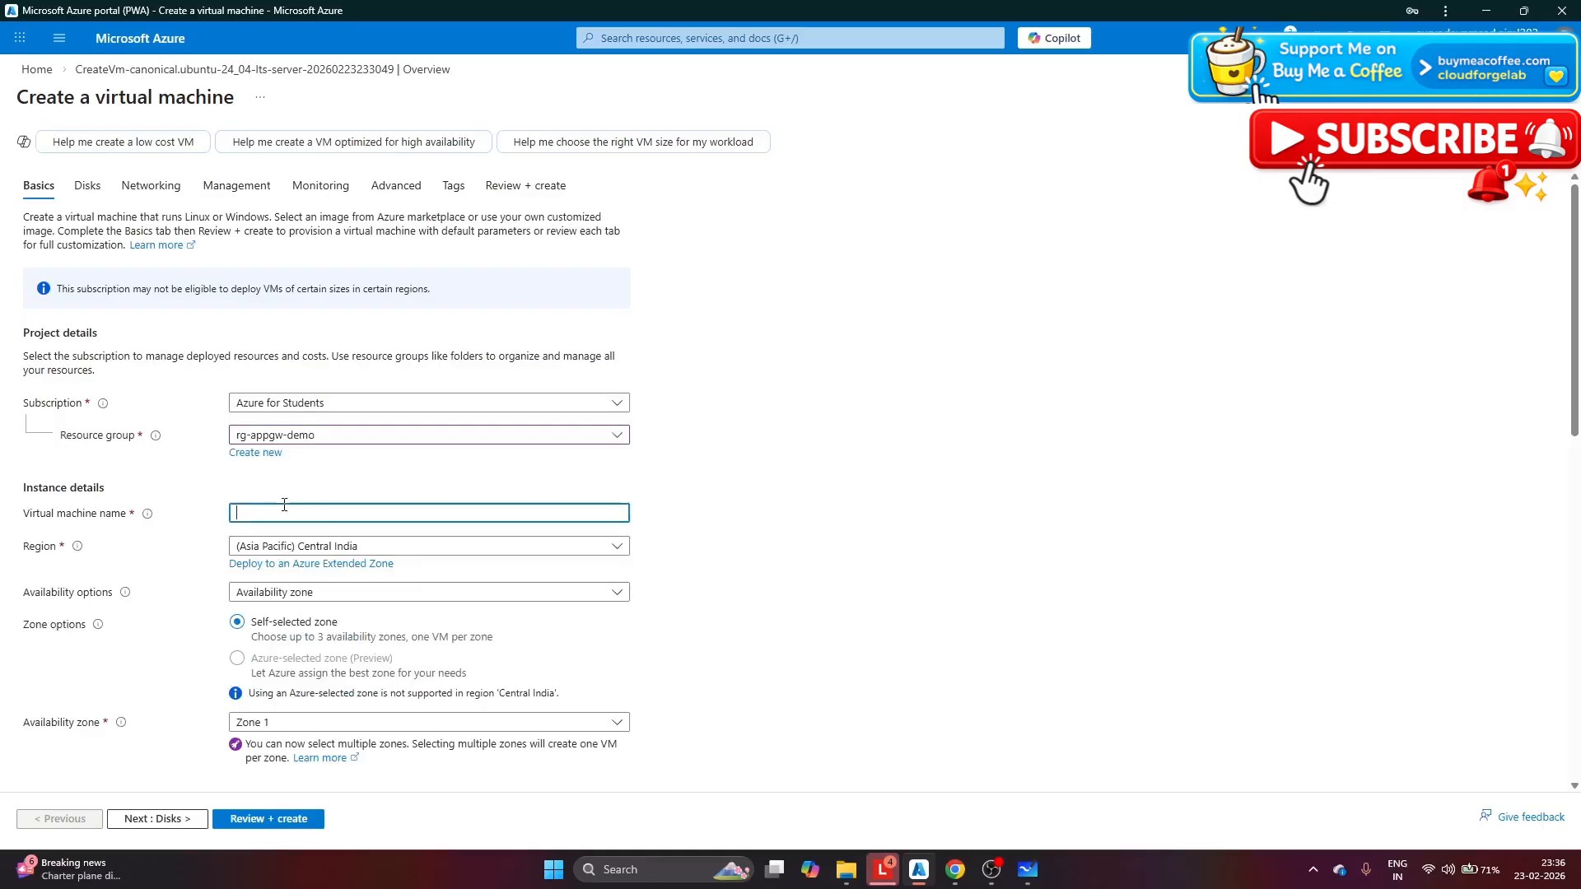
type("appVM2")
Set appVM2's availability to No infrastructure redundancy required and its security type to Standard.
scroll(288, 494, "down", 2)
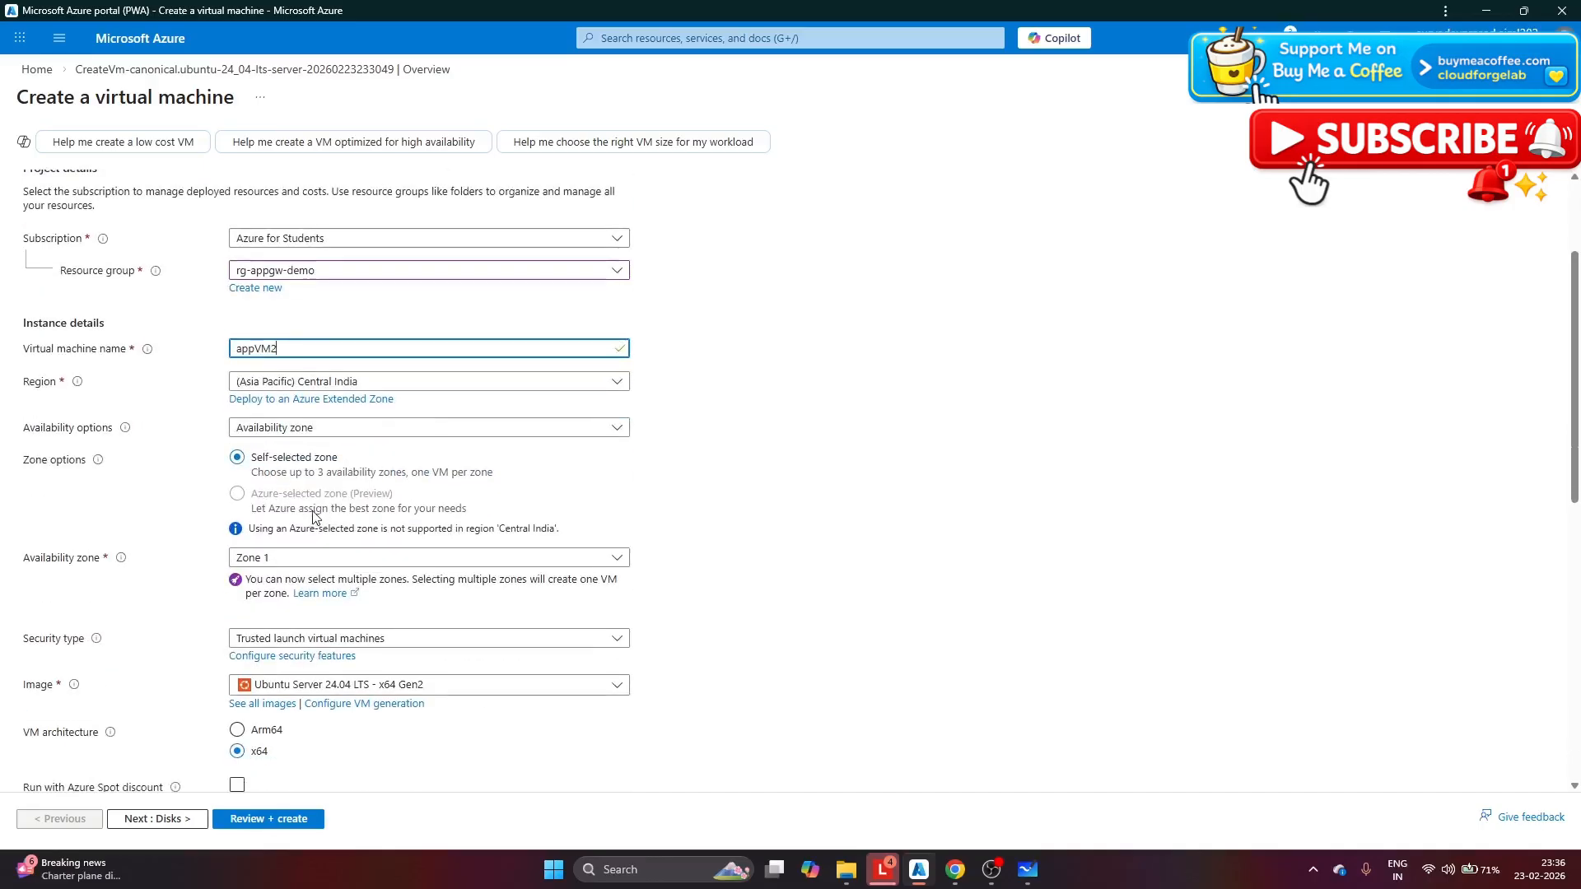
left_click(292, 430)
left_click(293, 450)
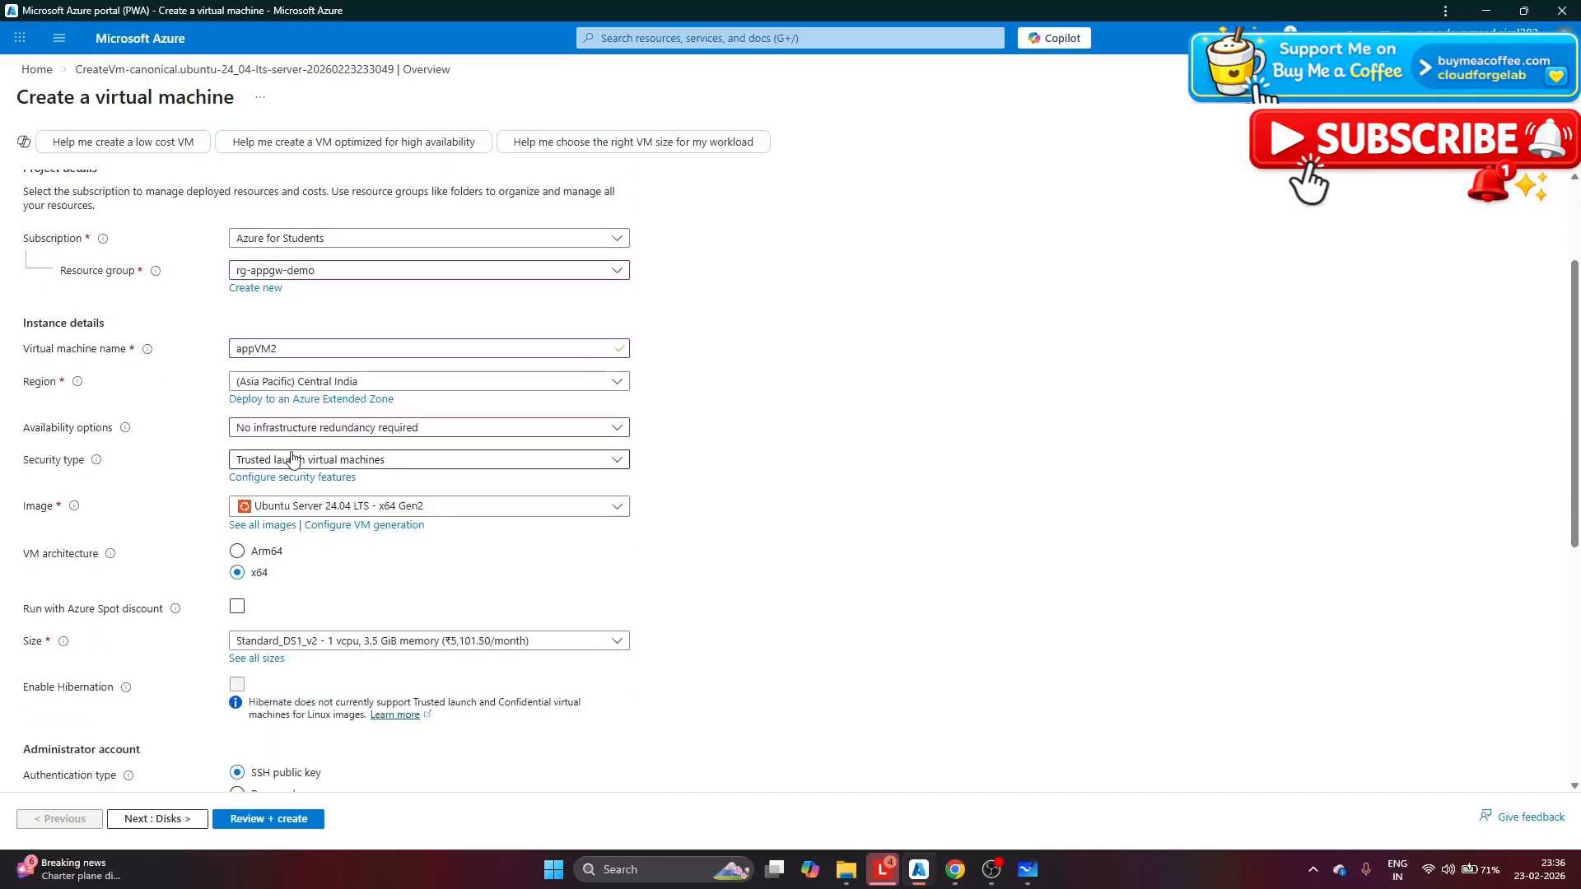
left_click(306, 462)
left_click(306, 490)
Switch appVM2's administrator account to password authentication with the username azureuser.
scroll(312, 478, "down", 4)
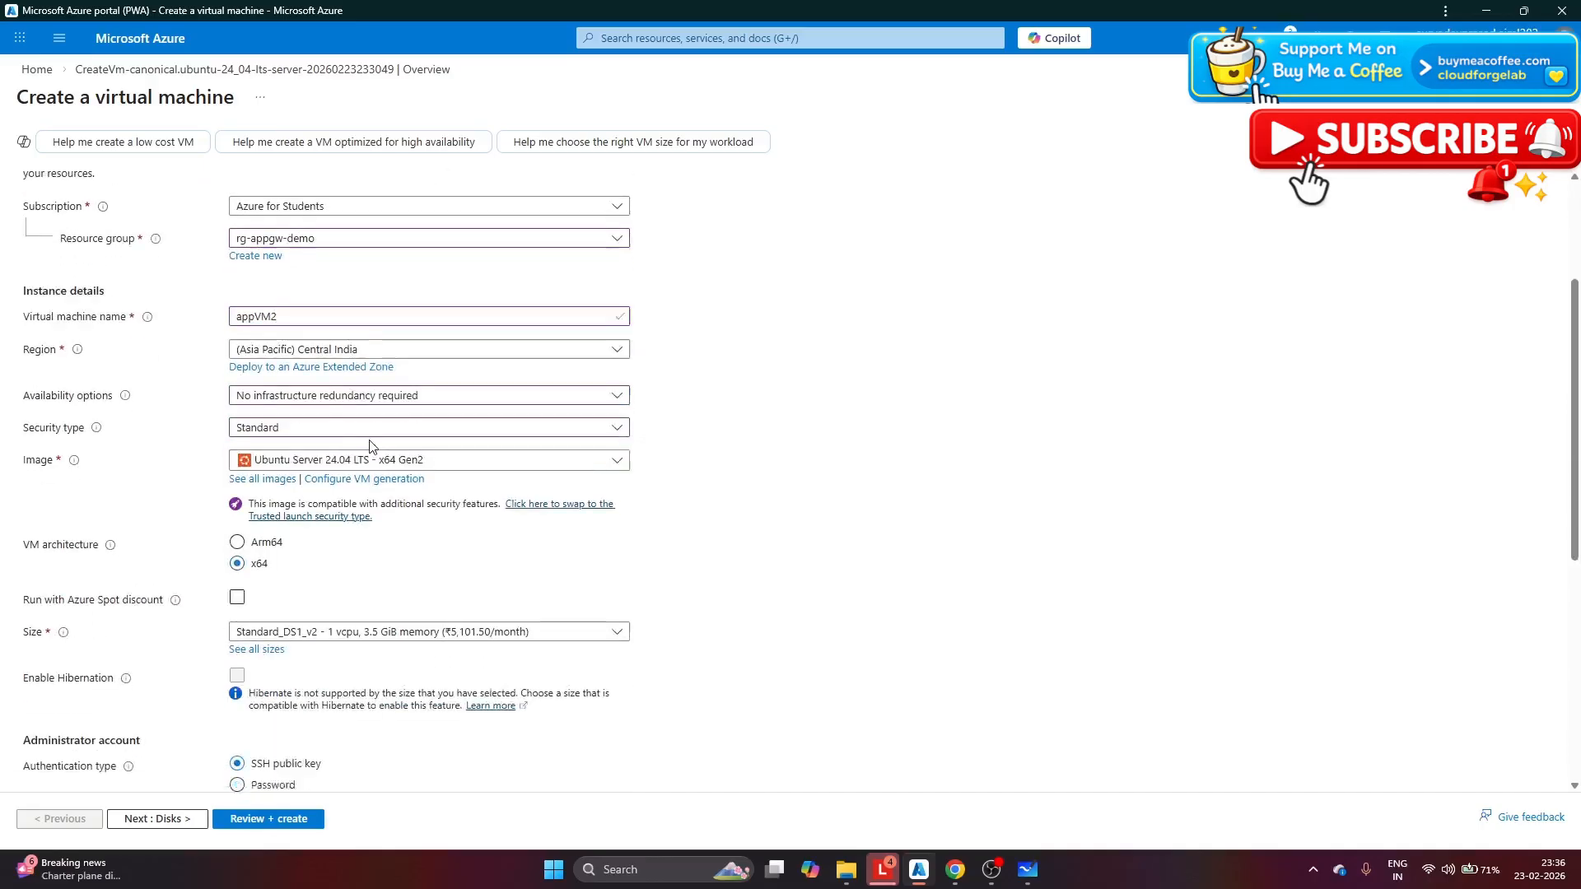
left_click(238, 489)
left_click(273, 525)
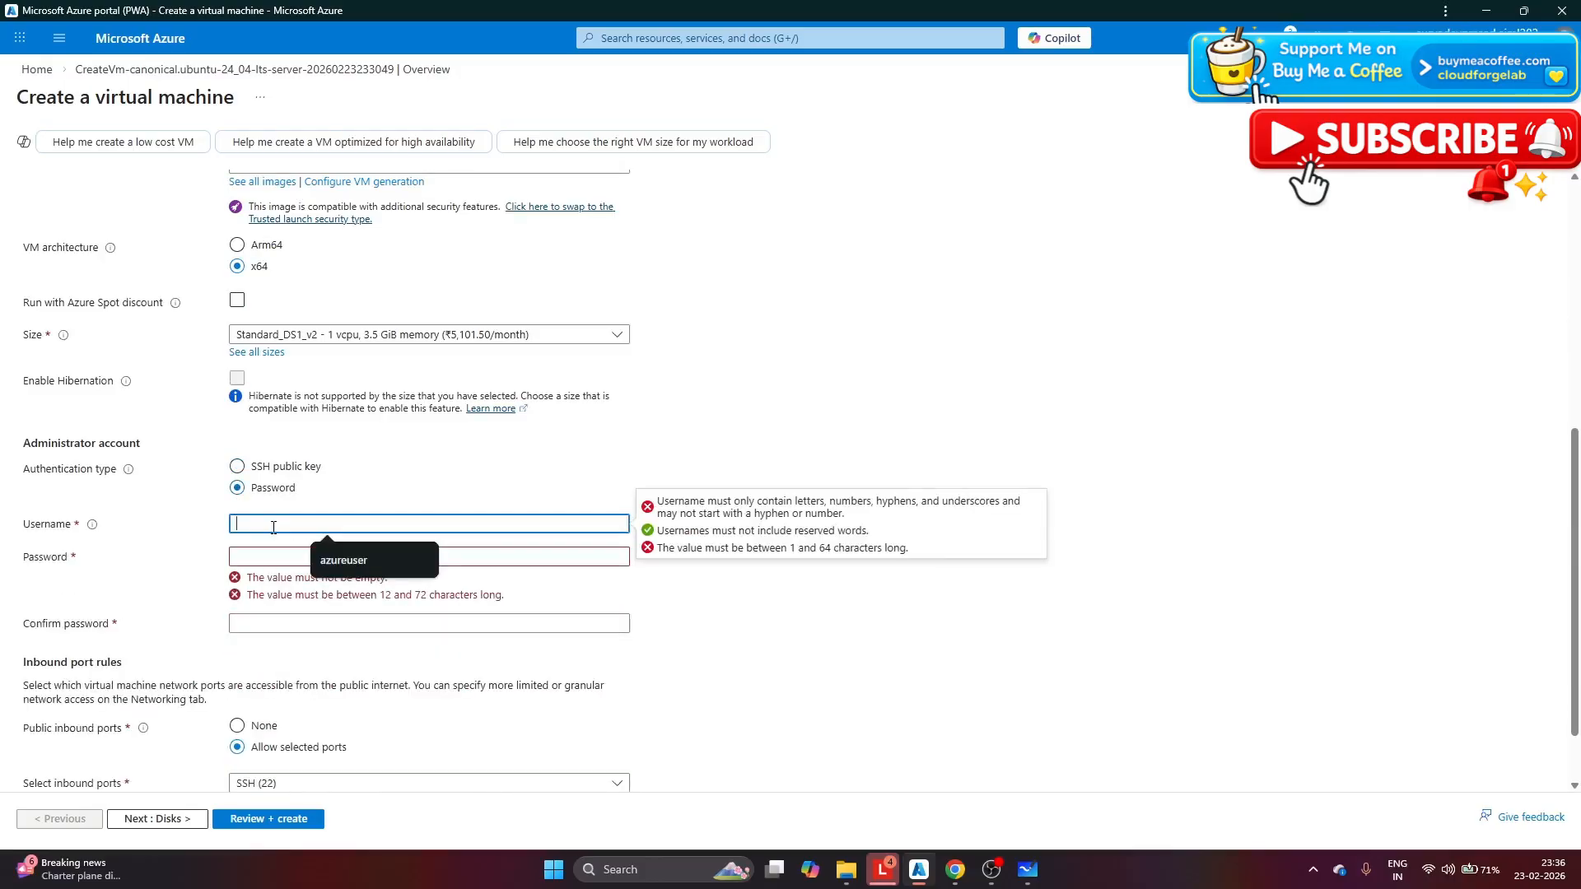
type("azure")
type("user")
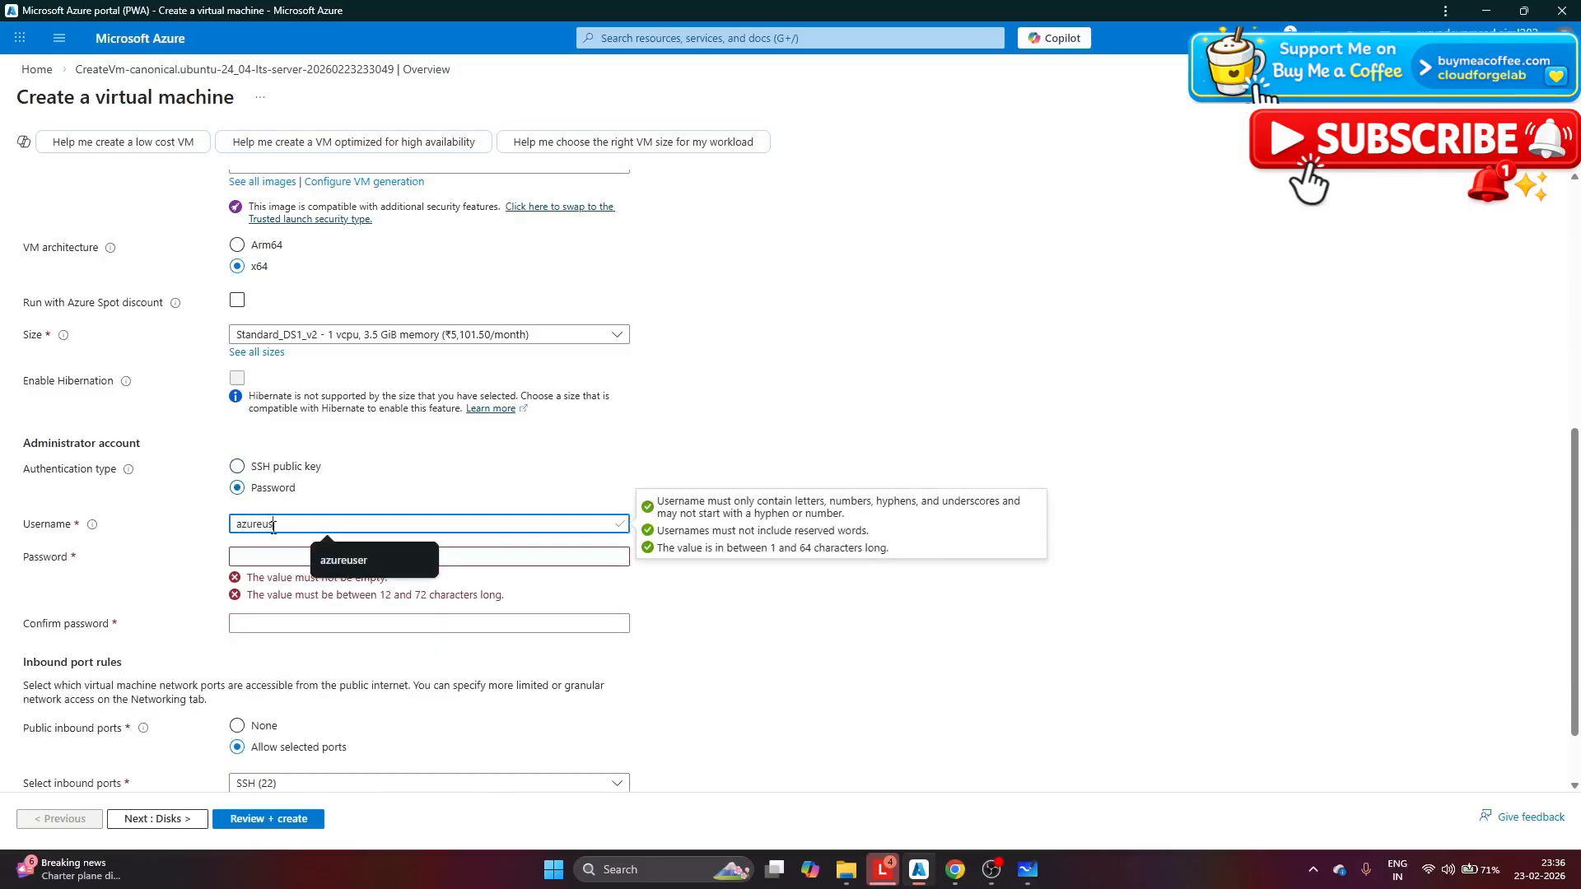
Enter and confirm the administrator password for appVM2, and set its public inbound ports to None.
left_click(274, 557)
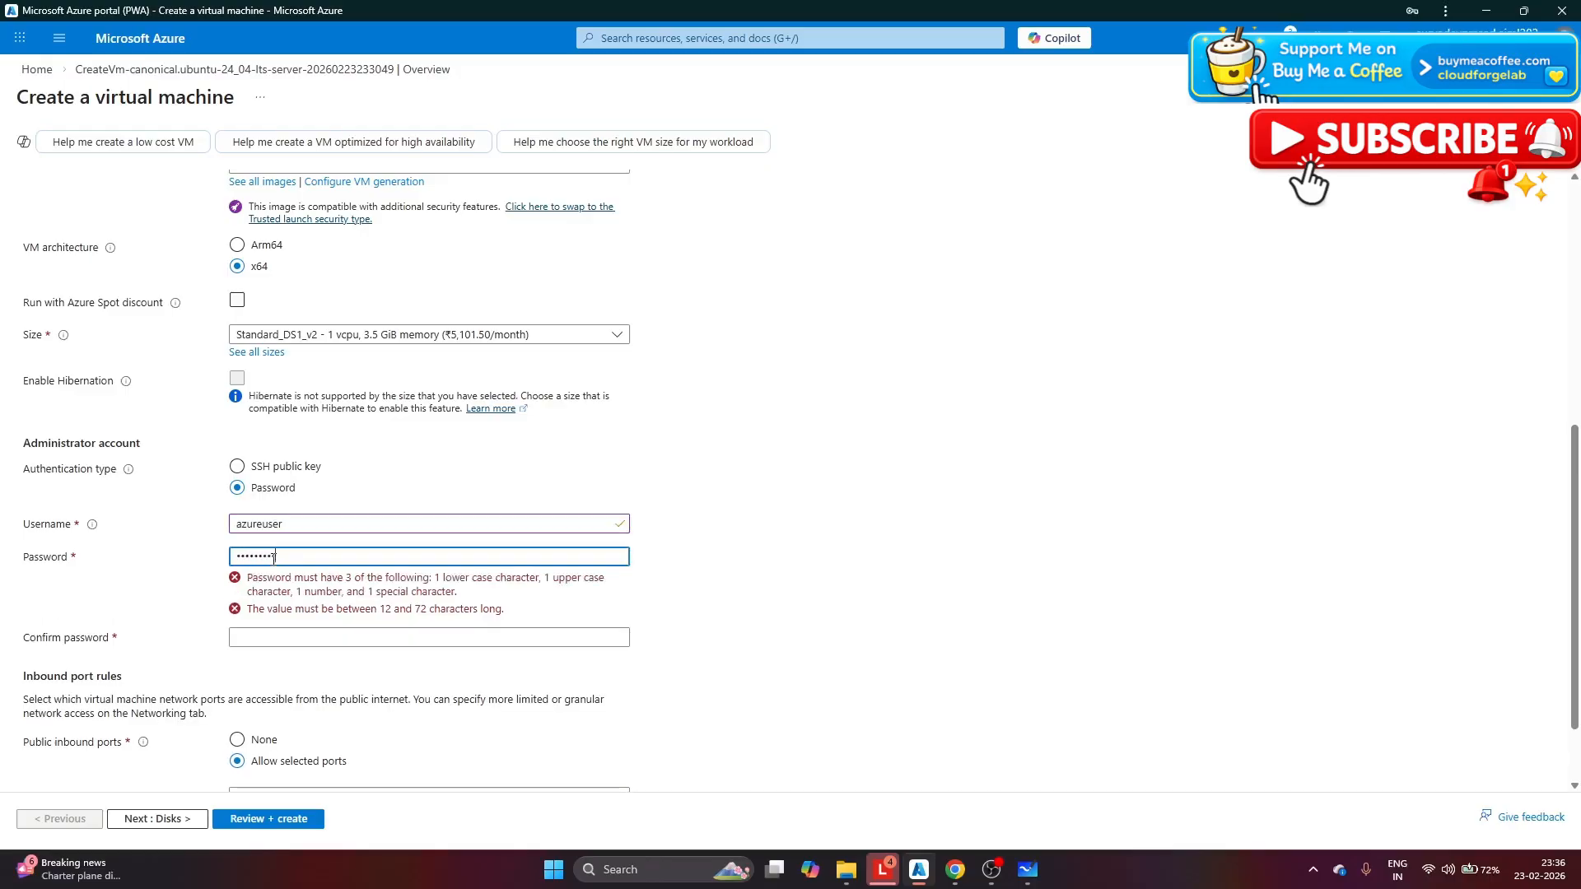
type("3")
left_click(270, 588)
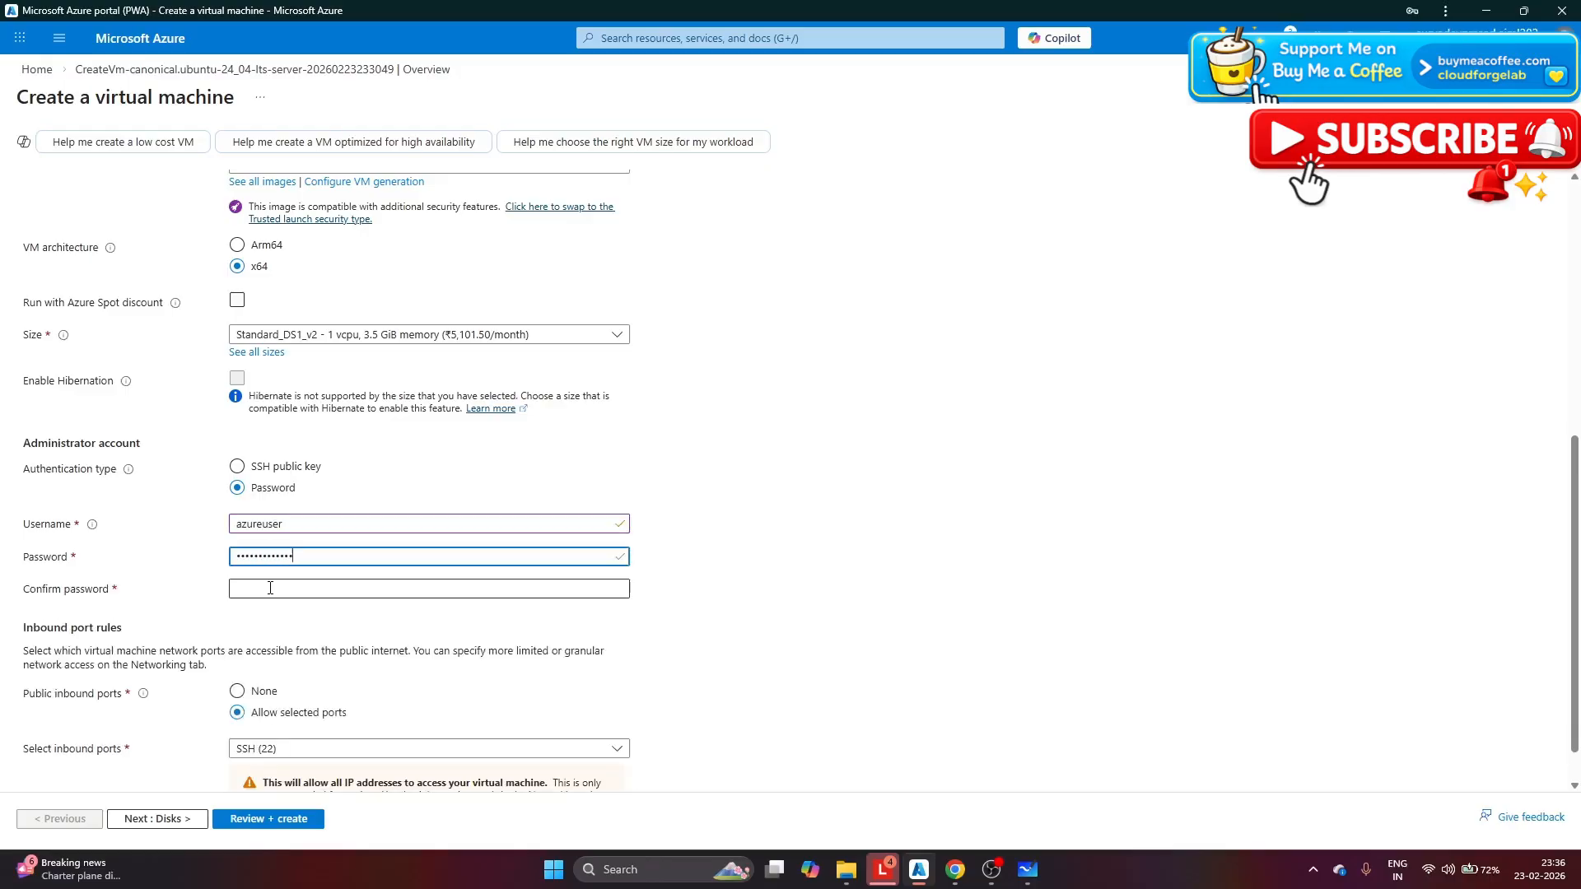
type("••••••")
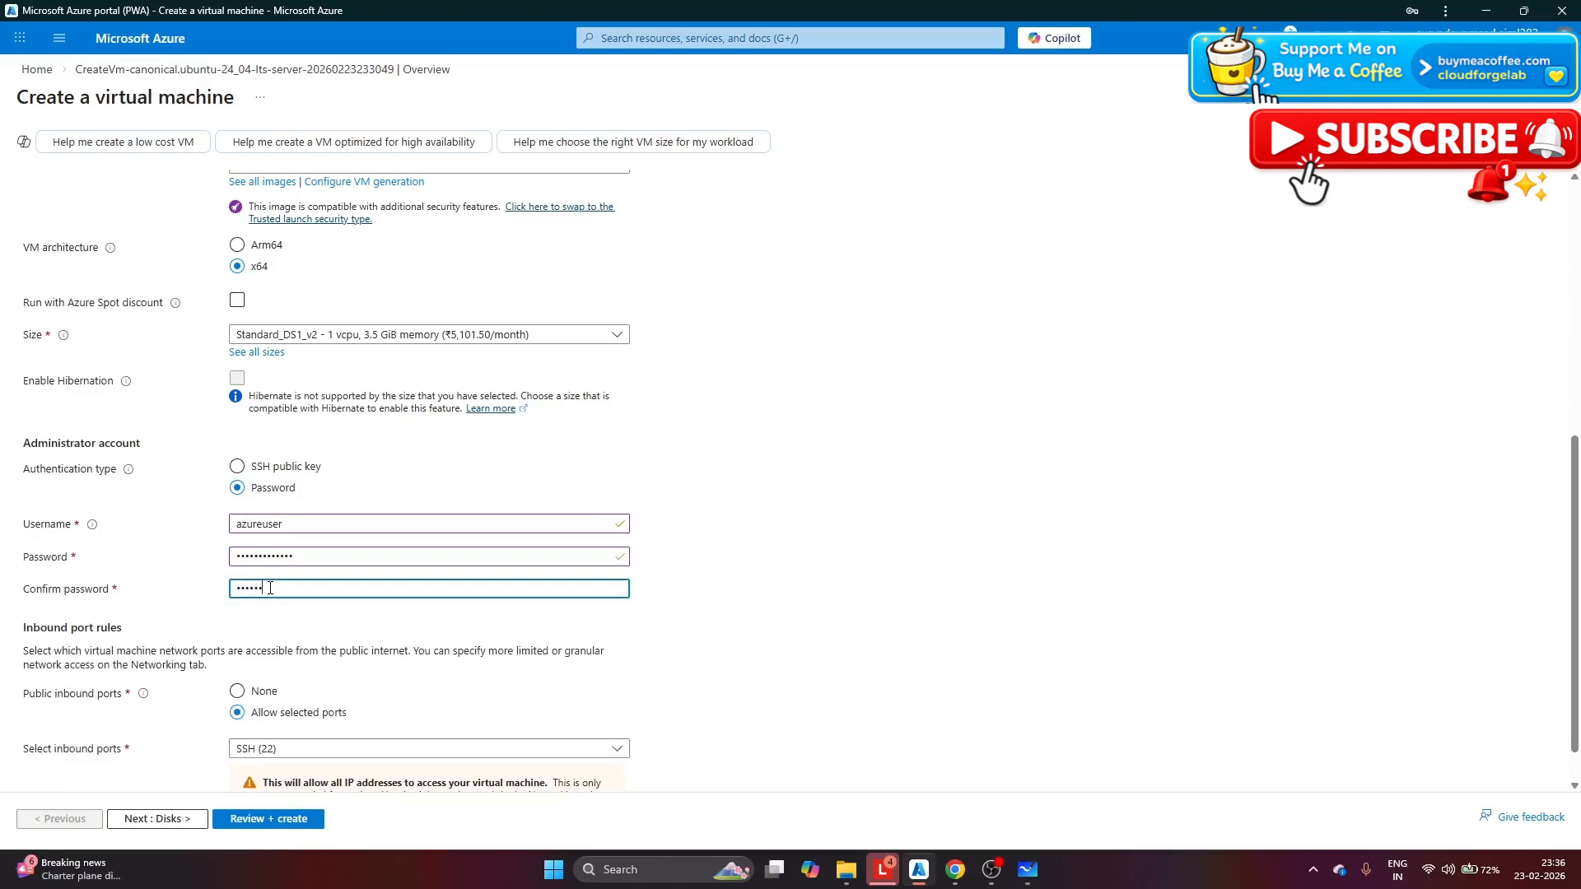
type("•")
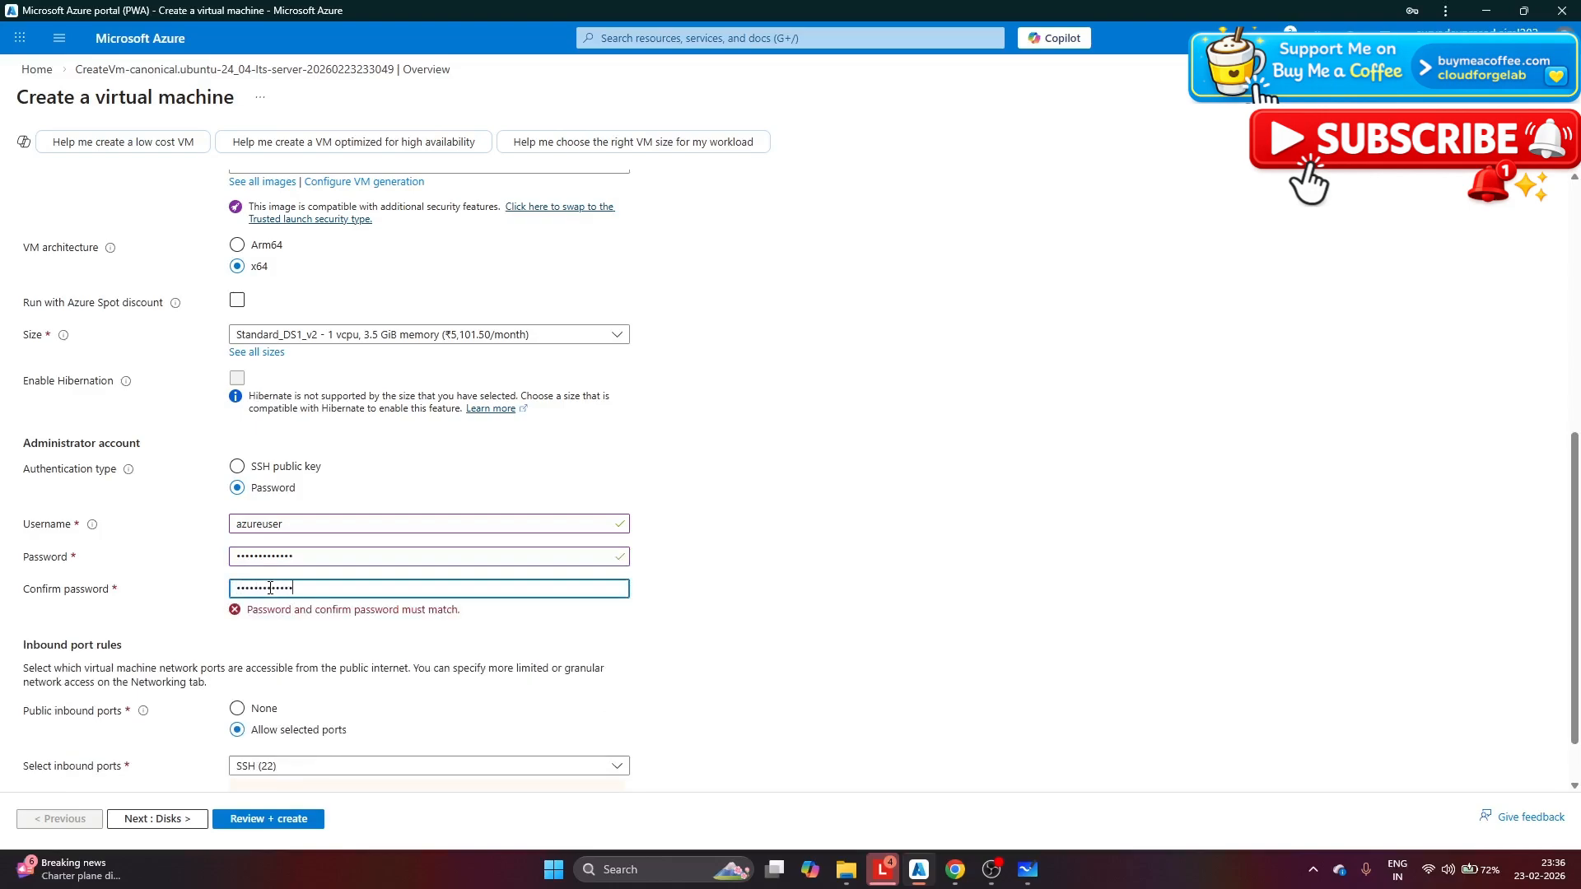
scroll(395, 547, "down", 1)
left_click(259, 652)
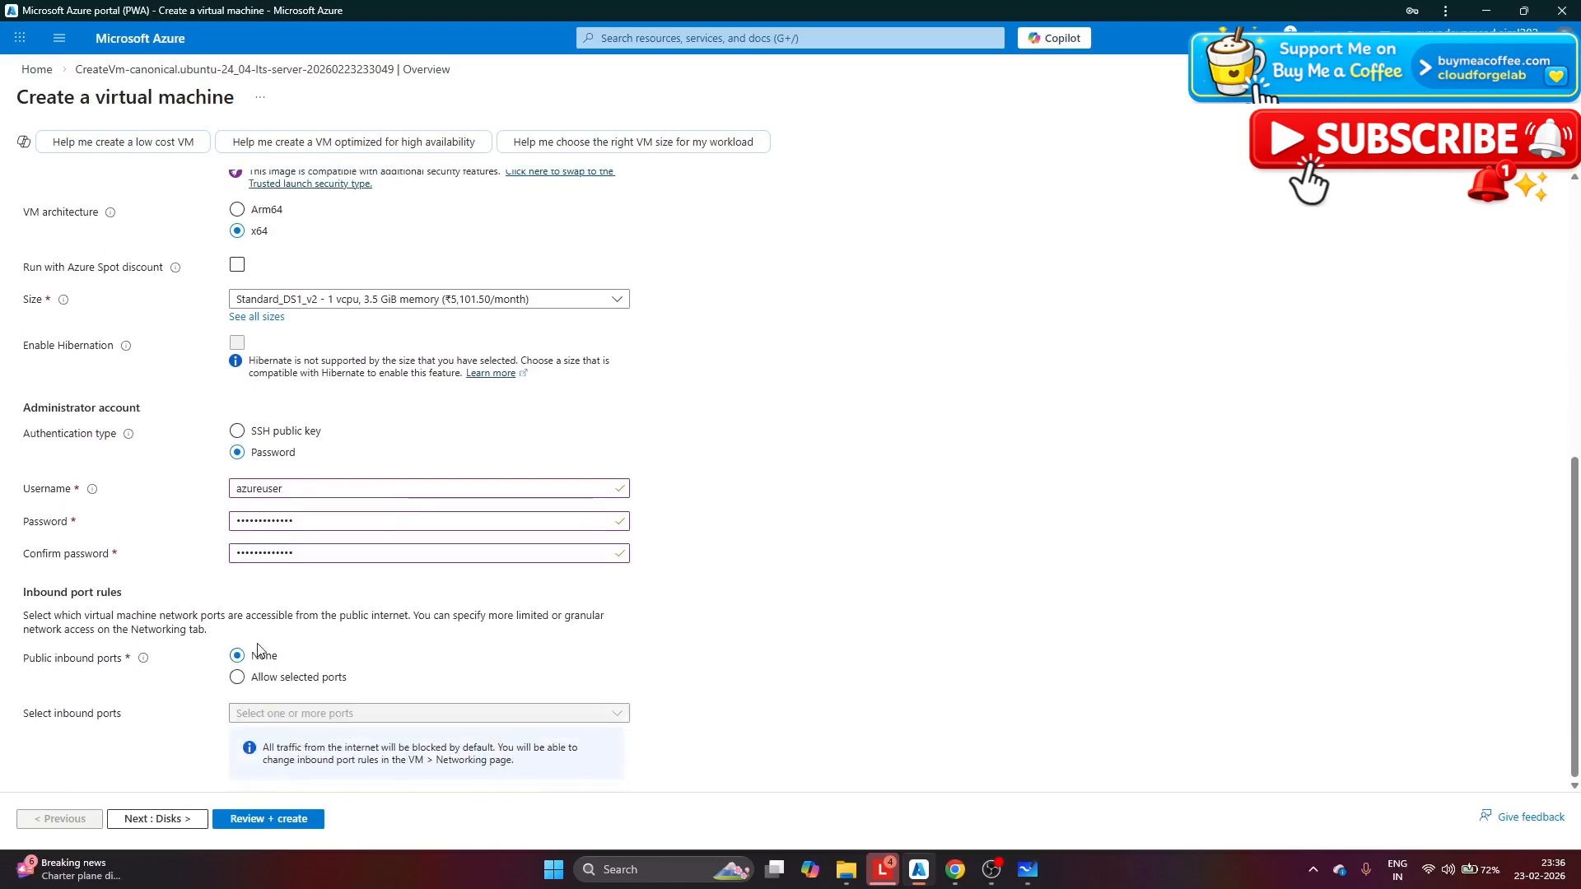
Place appVM2's network interface in the virtual network appGWVnet and the subnet backendSubnet.
scroll(387, 642, "up", 7)
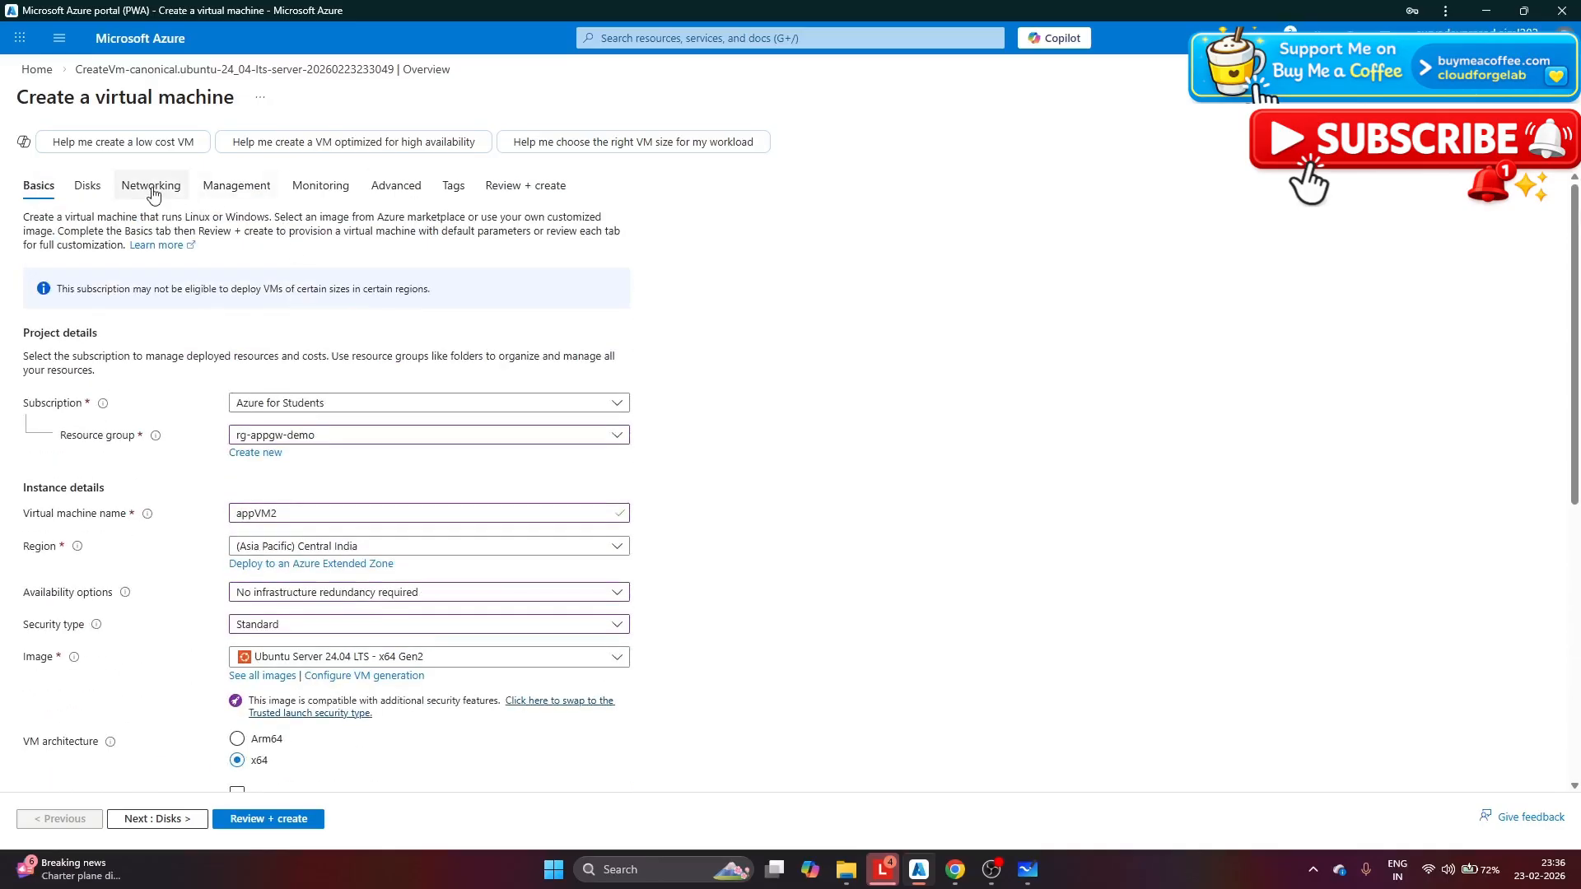
left_click(152, 189)
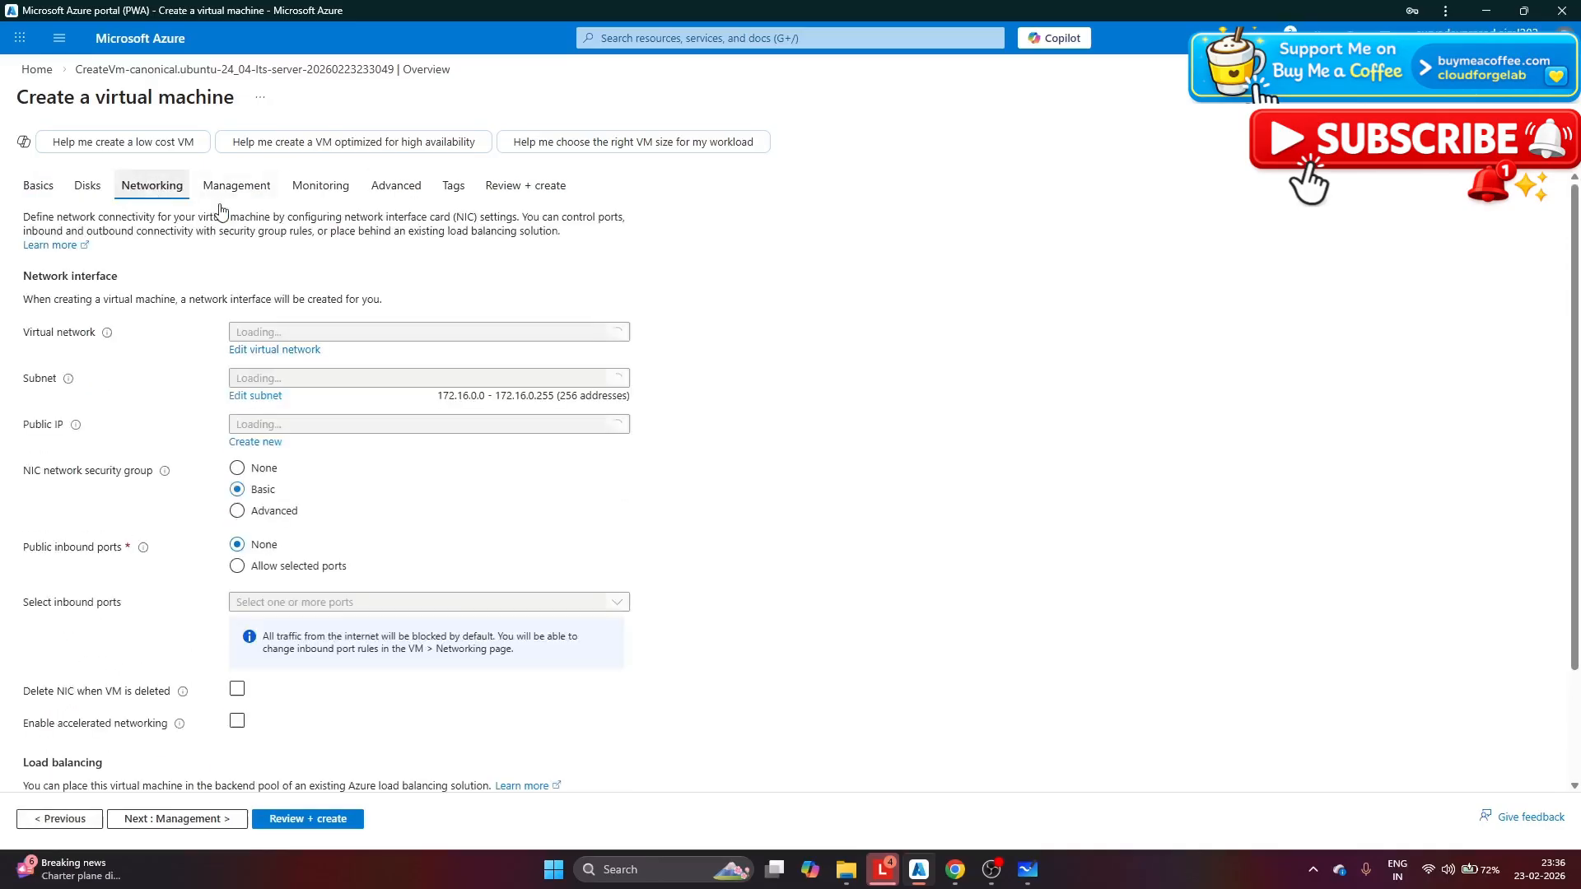
left_click(383, 334)
left_click(309, 418)
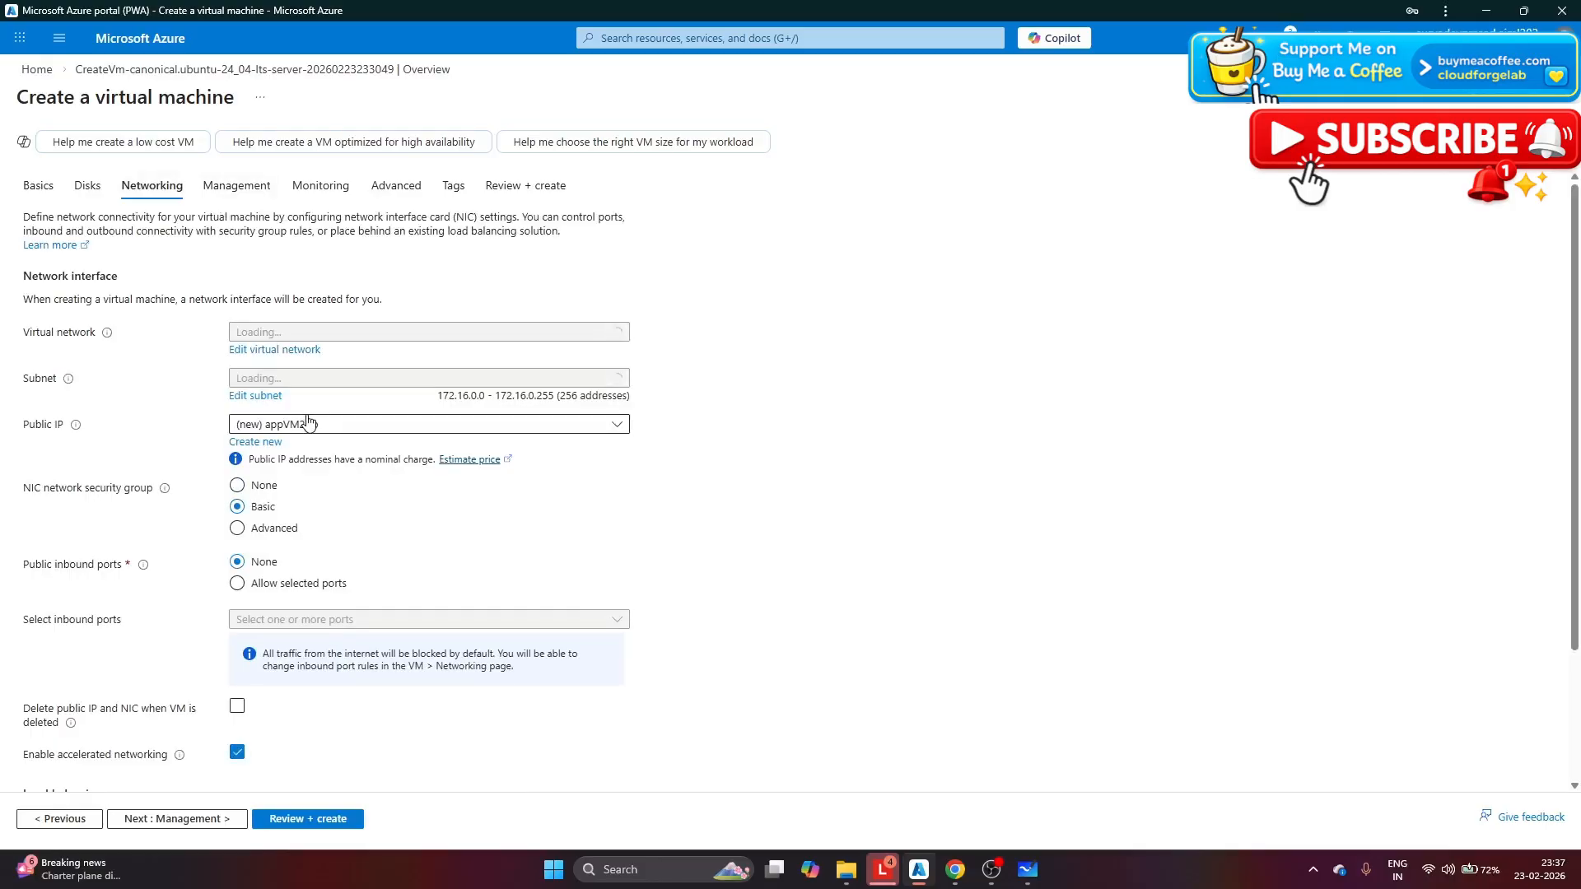
left_click(334, 378)
left_click(408, 459)
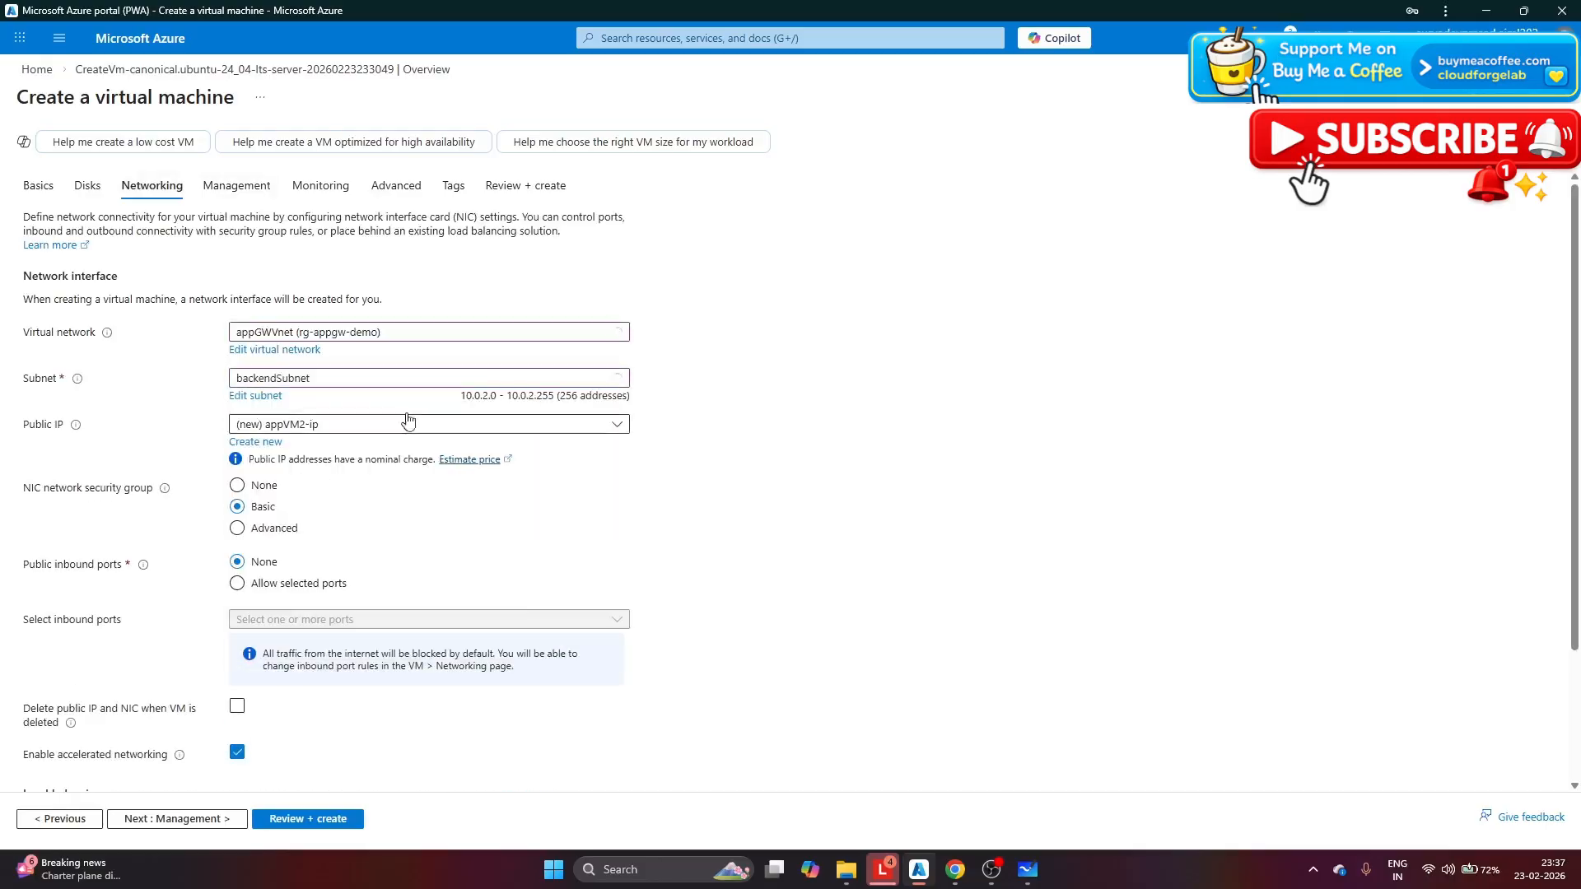
Set appVM2's public IP to None and assign the existing appVM1-nsg through the Advanced NIC security group option.
left_click(354, 426)
left_click(325, 470)
left_click(284, 510)
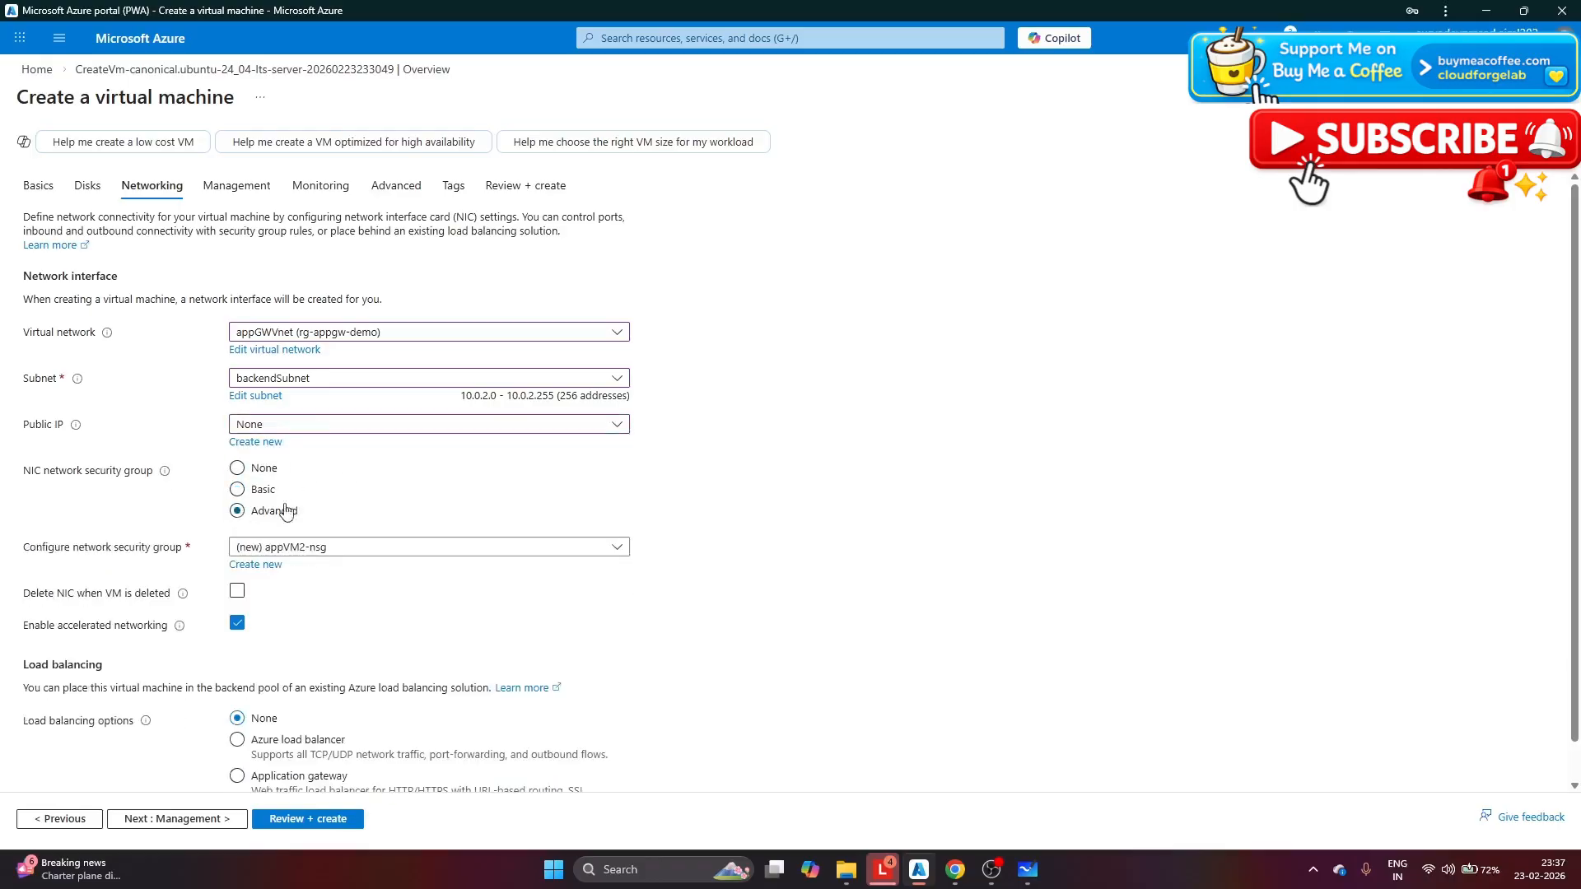
left_click(352, 549)
left_click(297, 599)
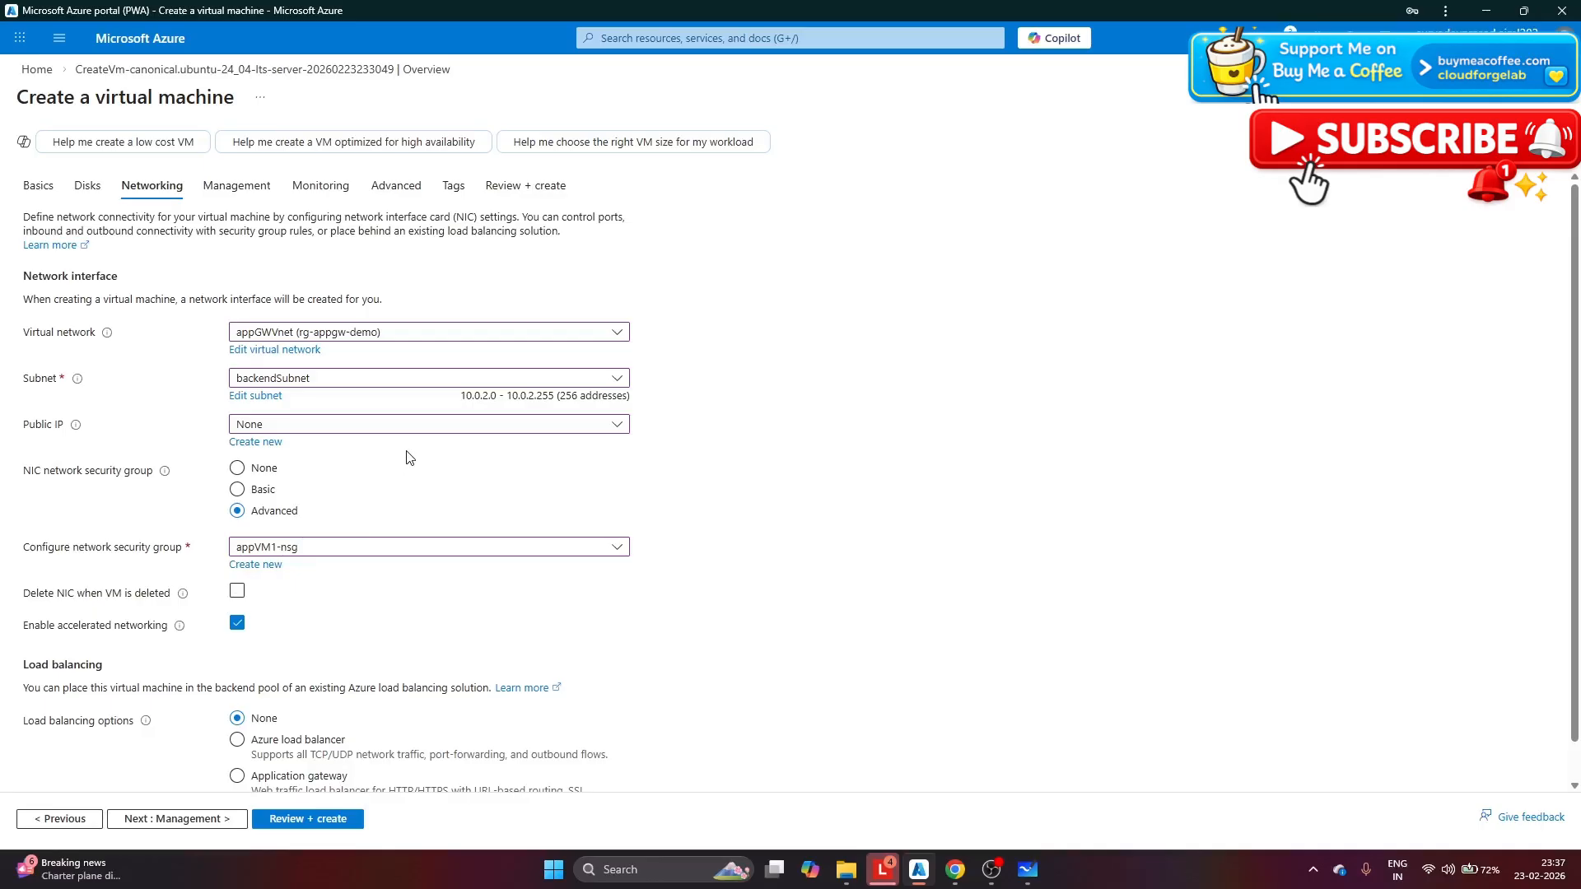
Set appVM2's load balancing option to Application gateway and place it behind appGWDemo in the backend pool backendPool.
scroll(362, 485, "down", 1)
left_click(237, 739)
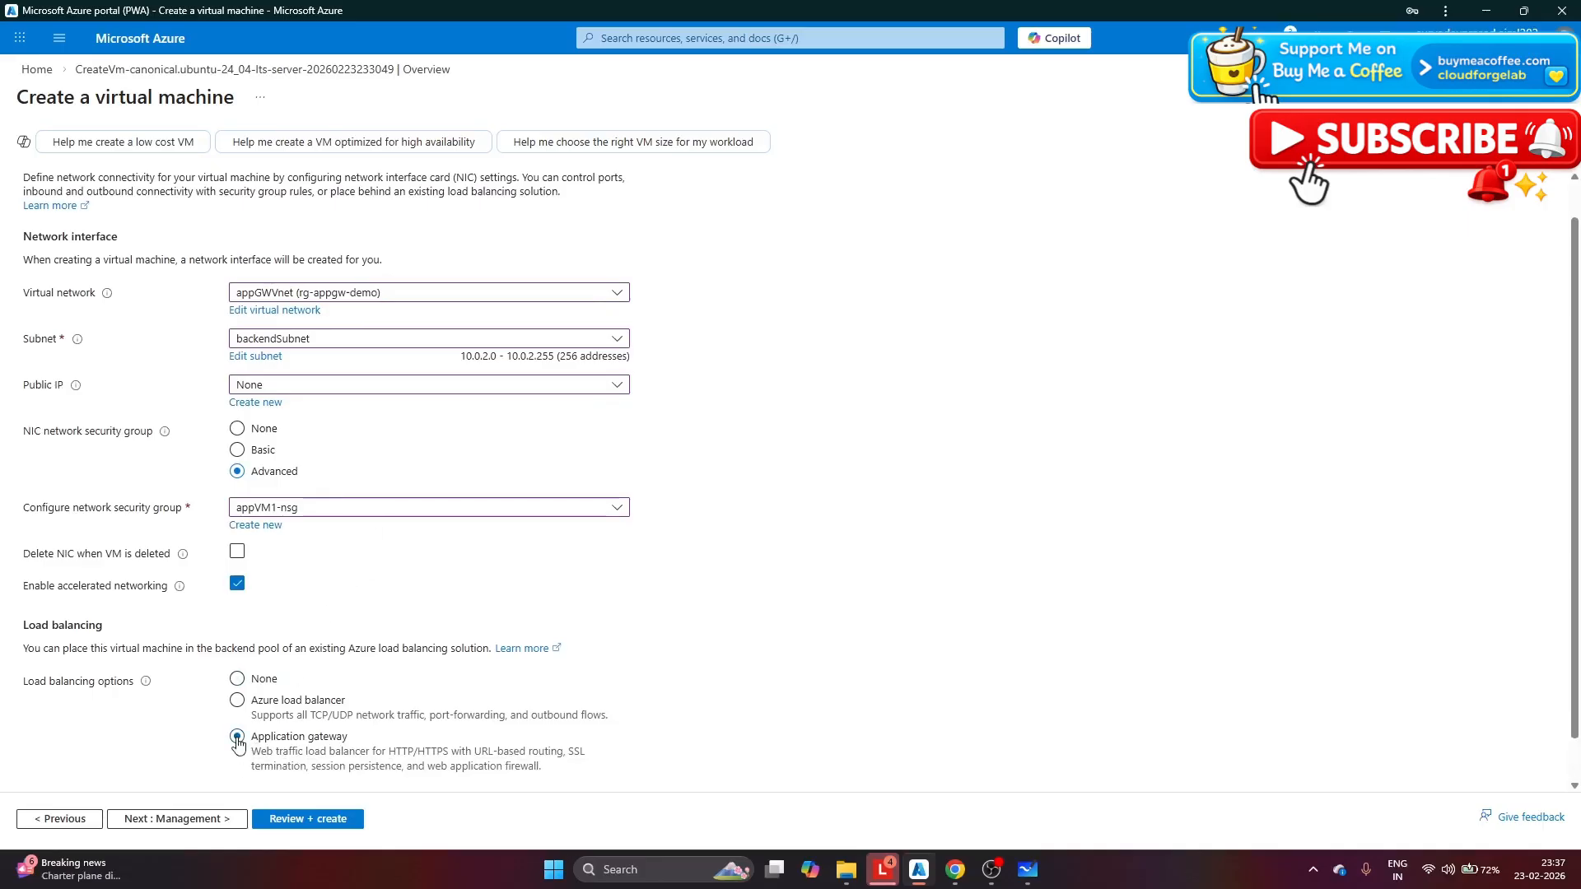
scroll(264, 720, "down", 1)
left_click(351, 755)
left_click(399, 566)
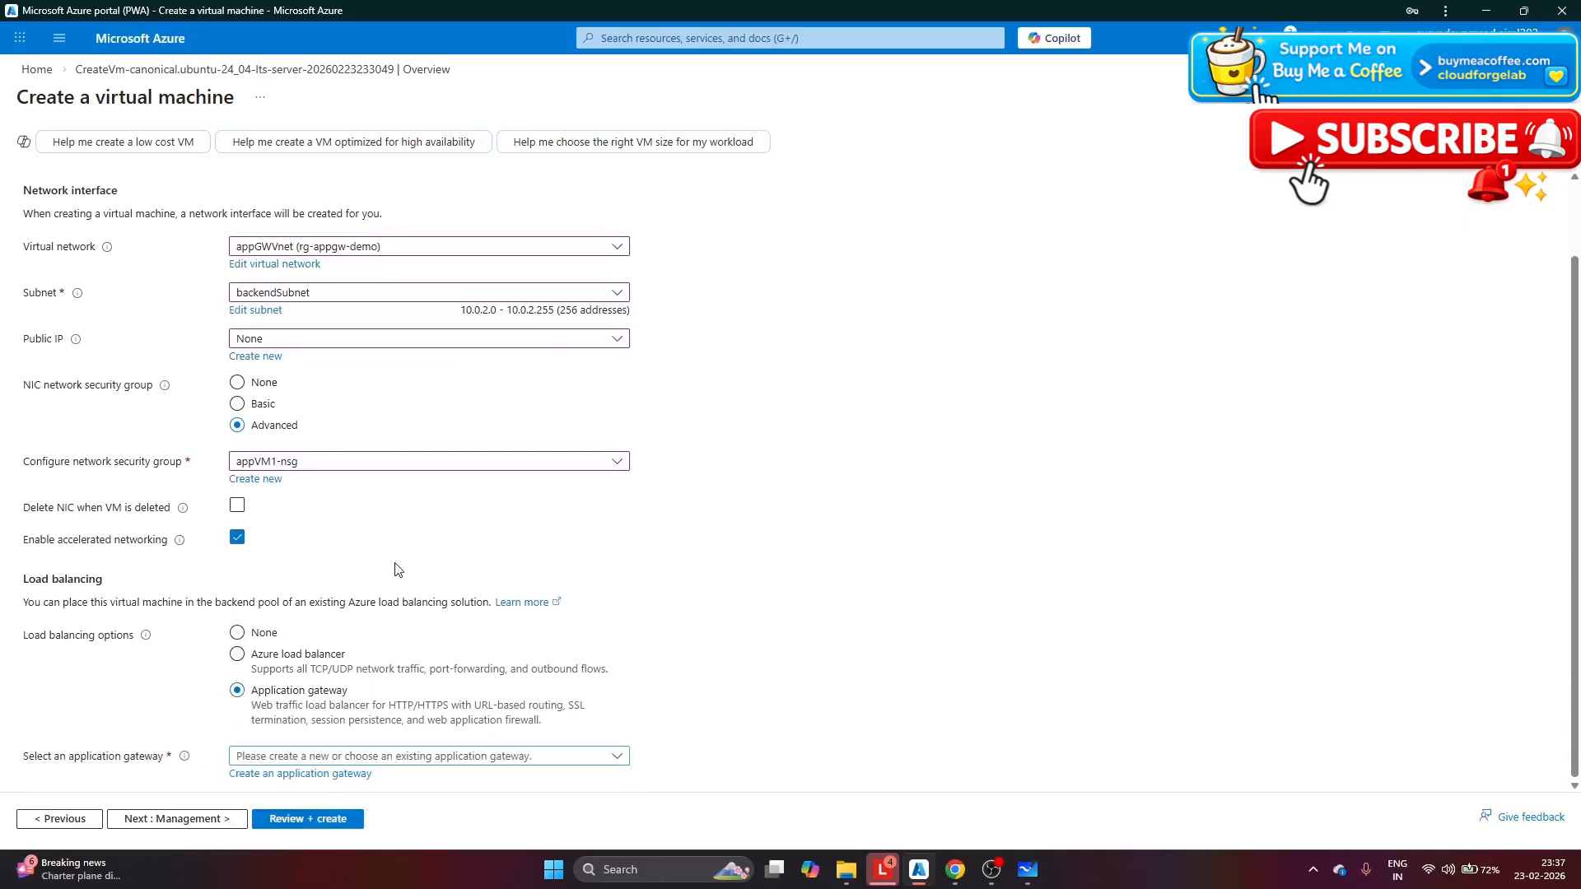
left_click(400, 756)
left_click(284, 817)
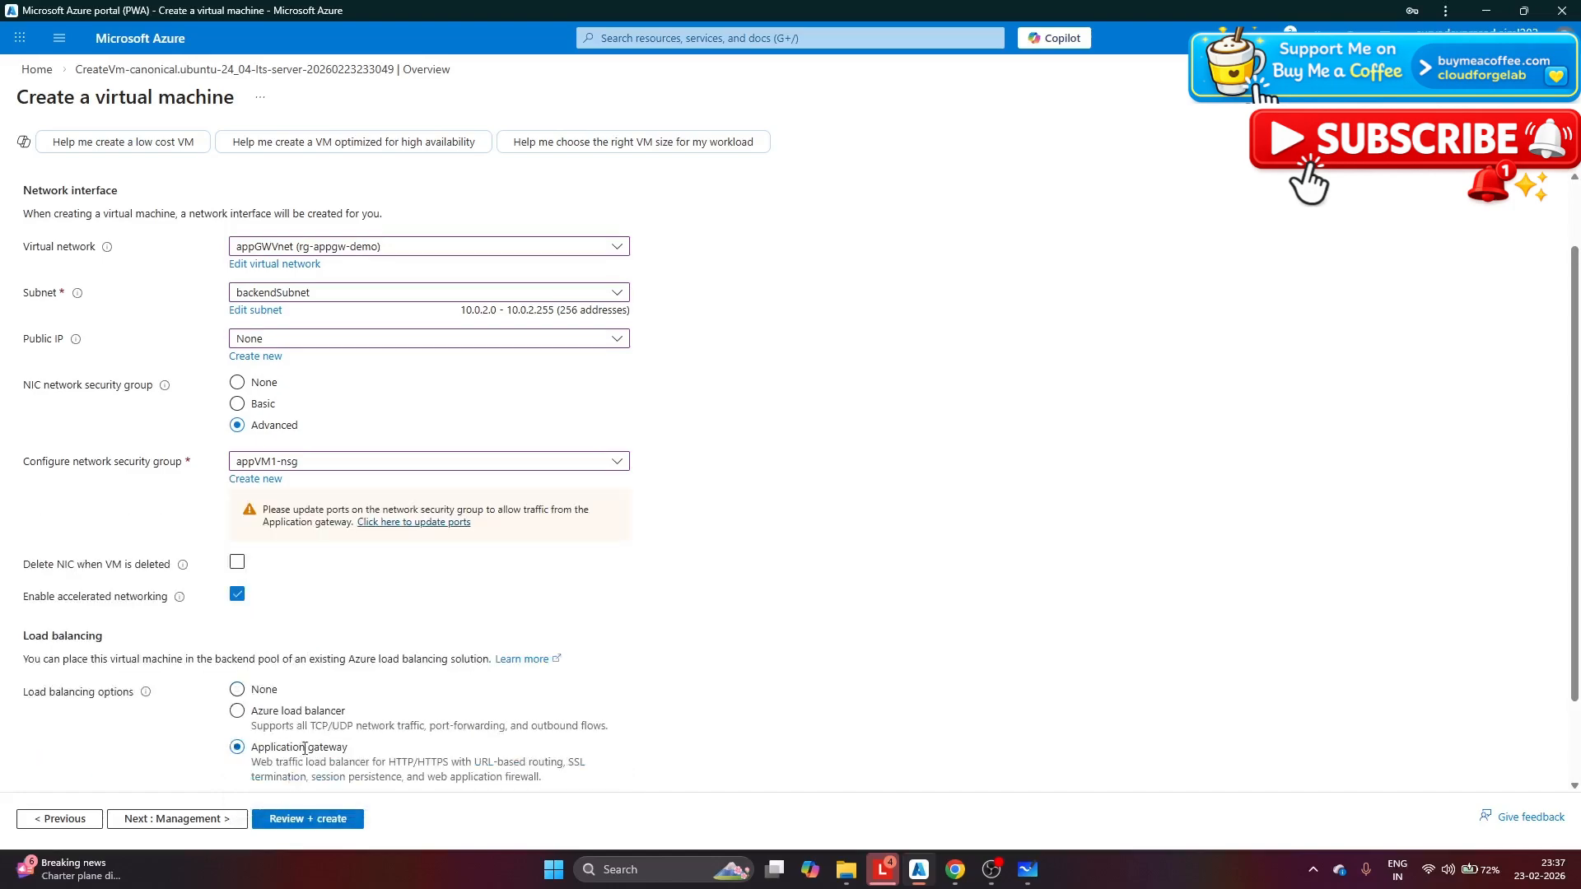
scroll(358, 791, "down", 2)
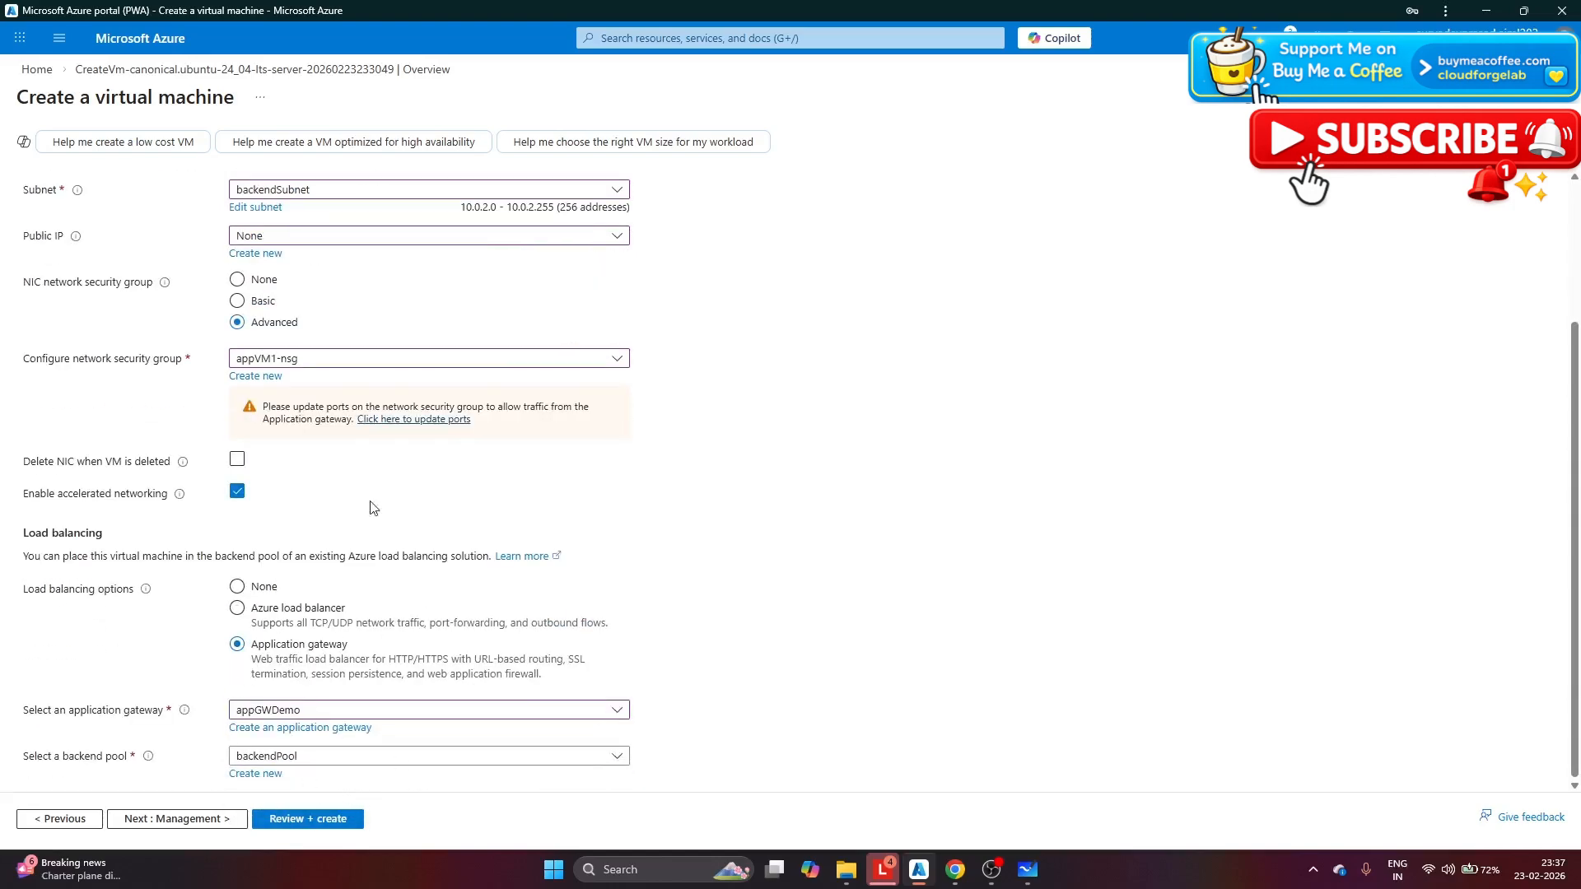
Disable boot diagnostics for appVM2, then validate the configuration and create the virtual machine.
scroll(371, 502, "up", 4)
left_click(337, 189)
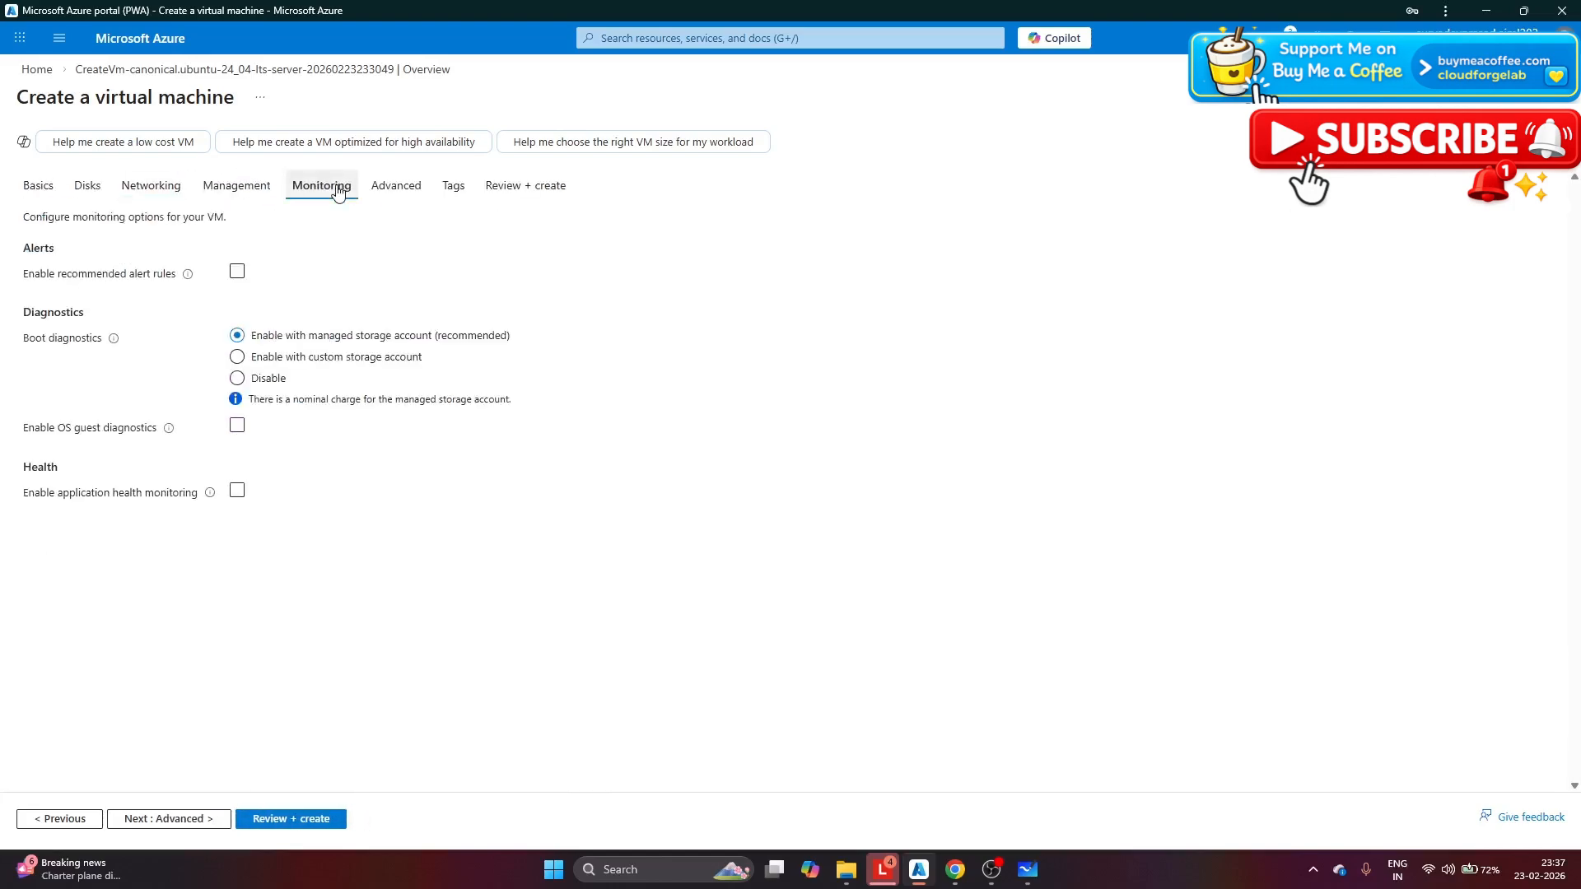
left_click(237, 378)
left_click(291, 821)
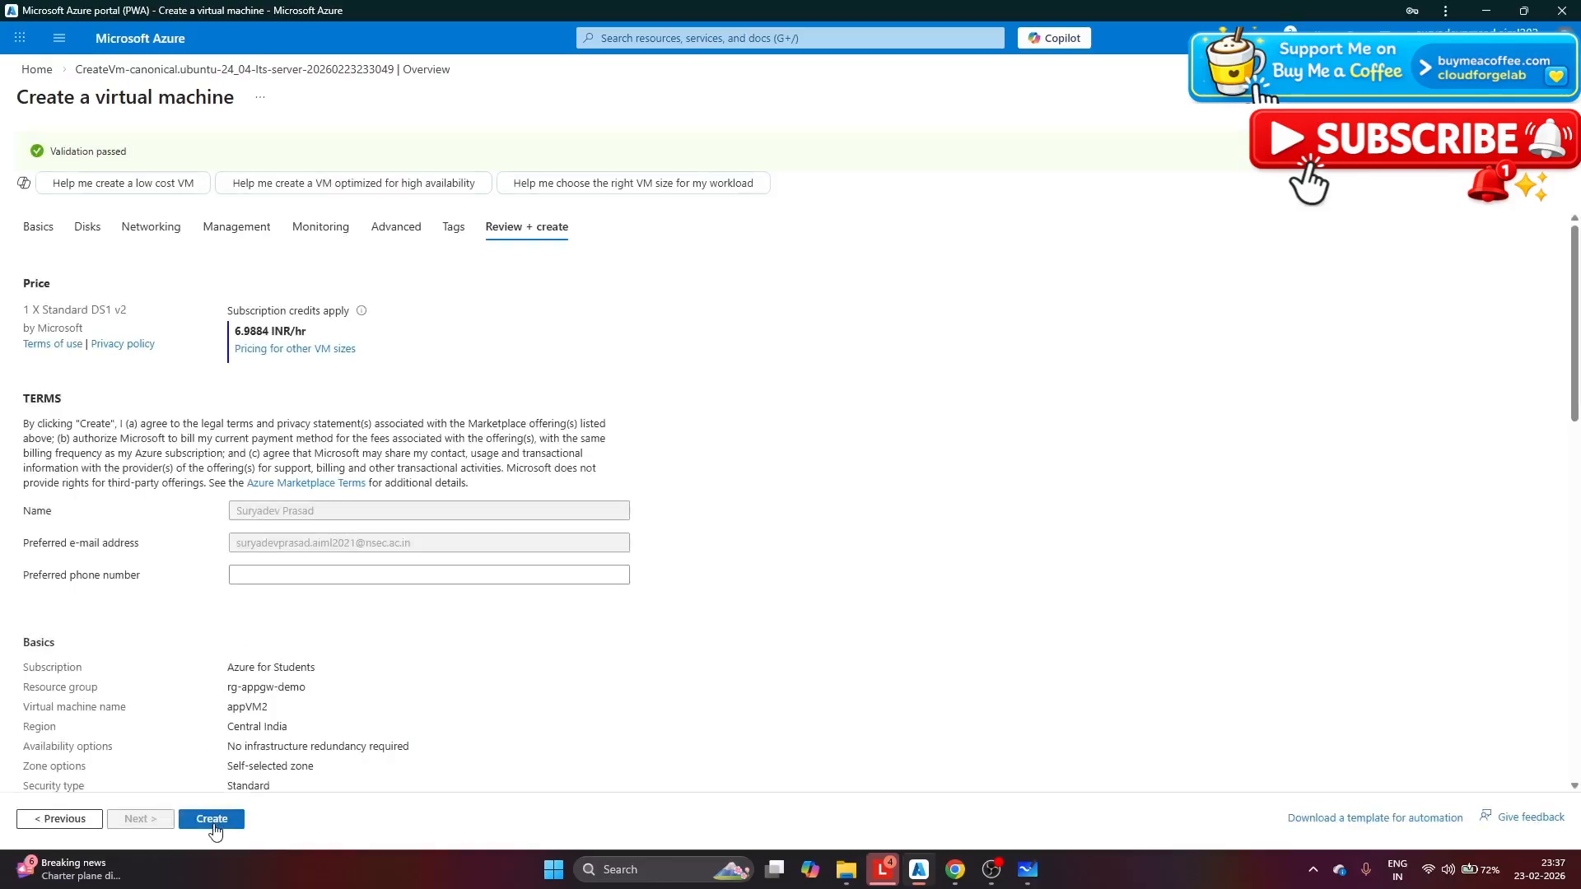
left_click(215, 824)
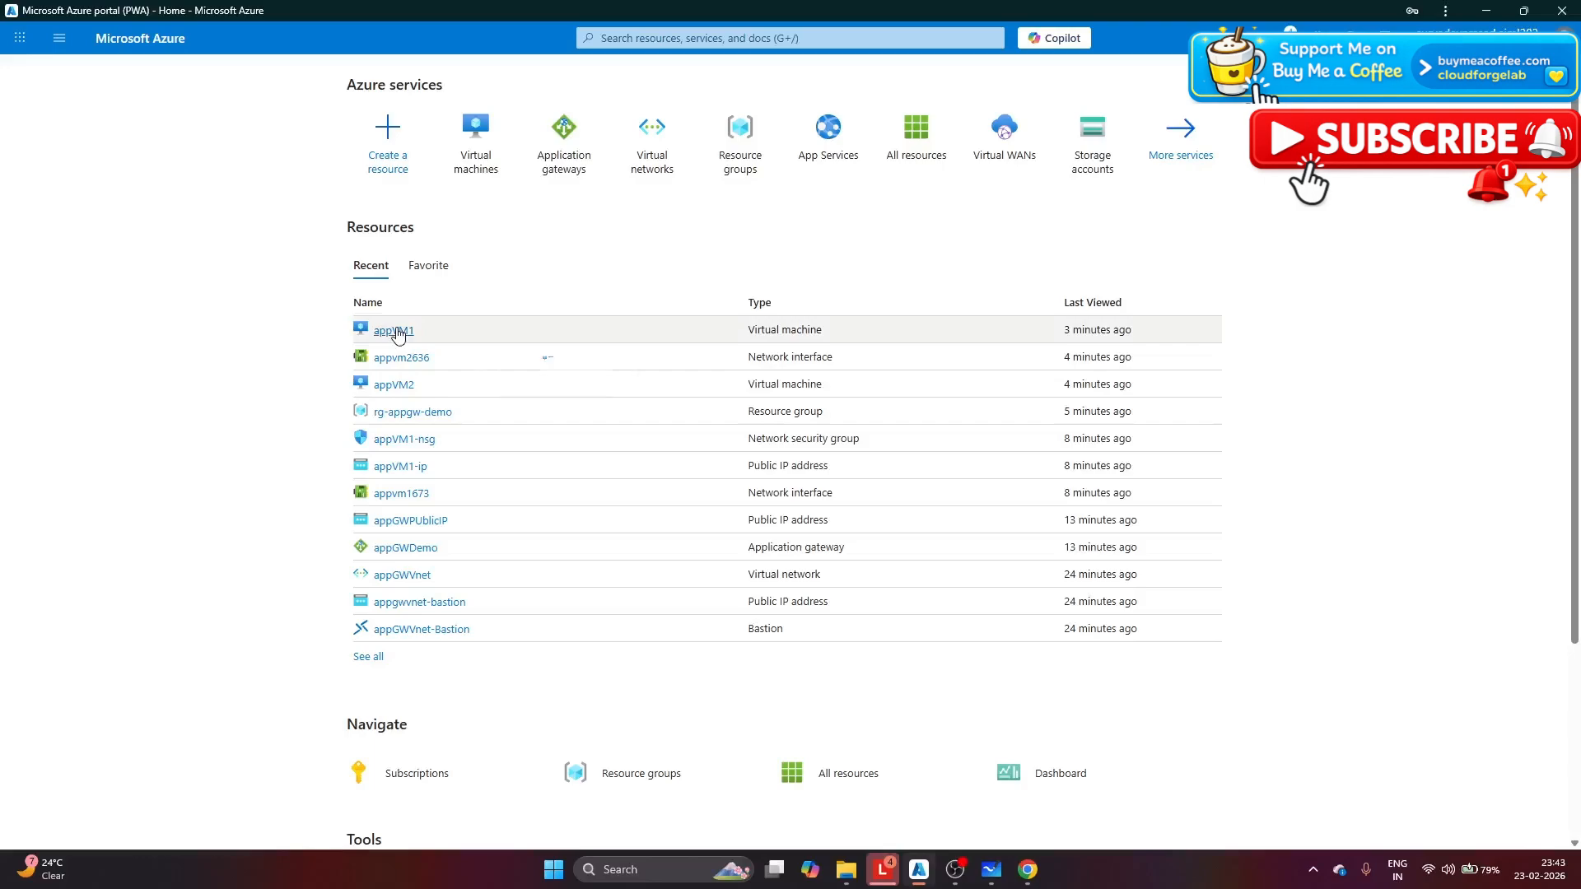
Open the virtual machine appVM1 from the recent resources.
mouse_move(397, 333)
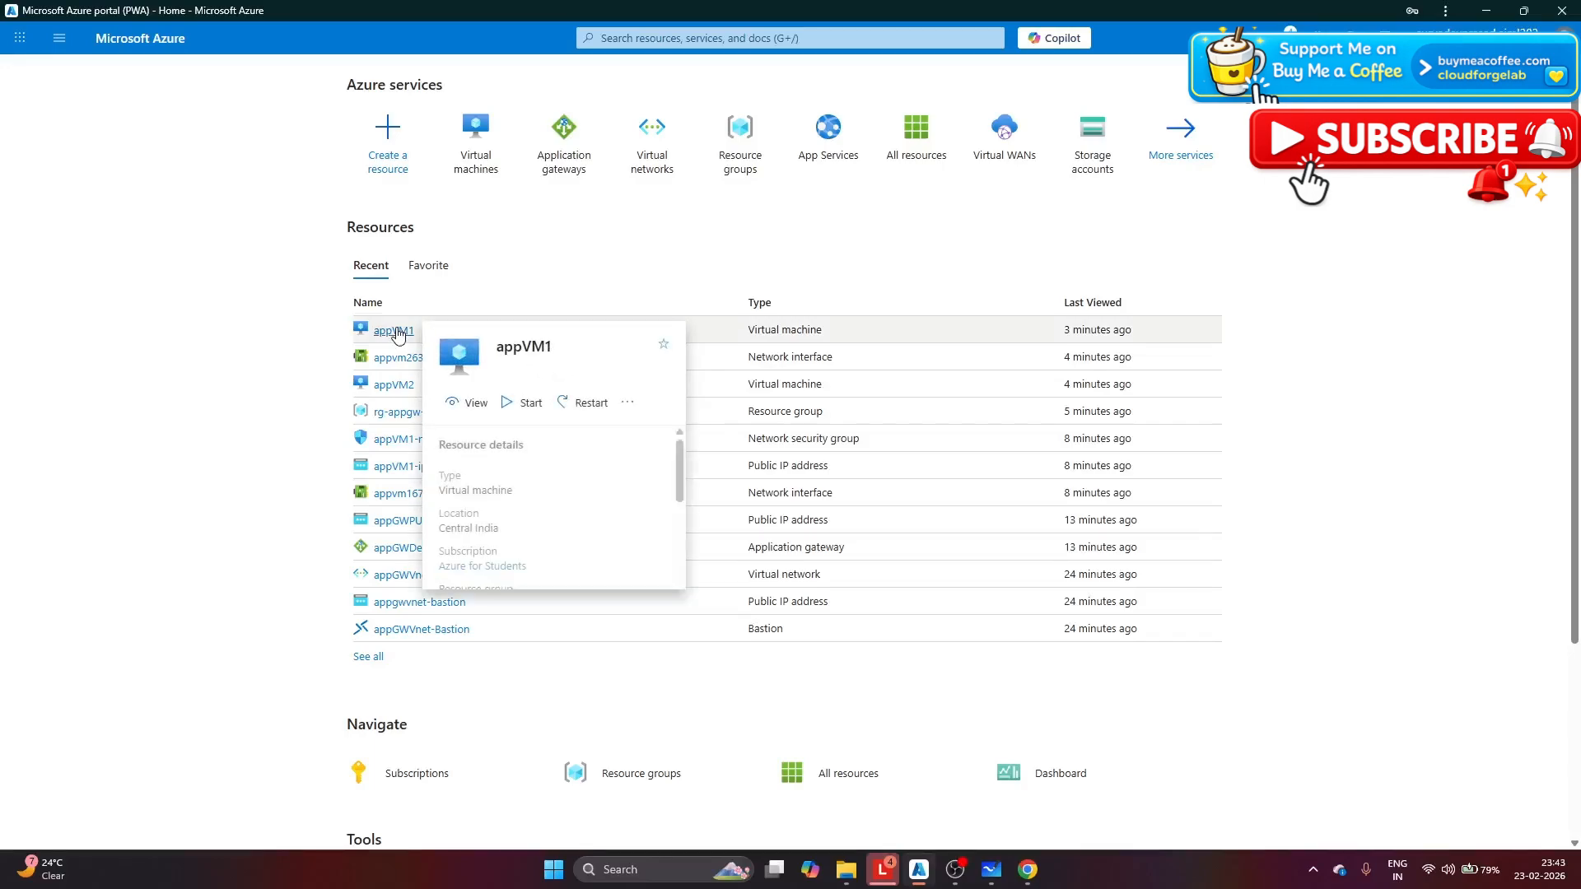